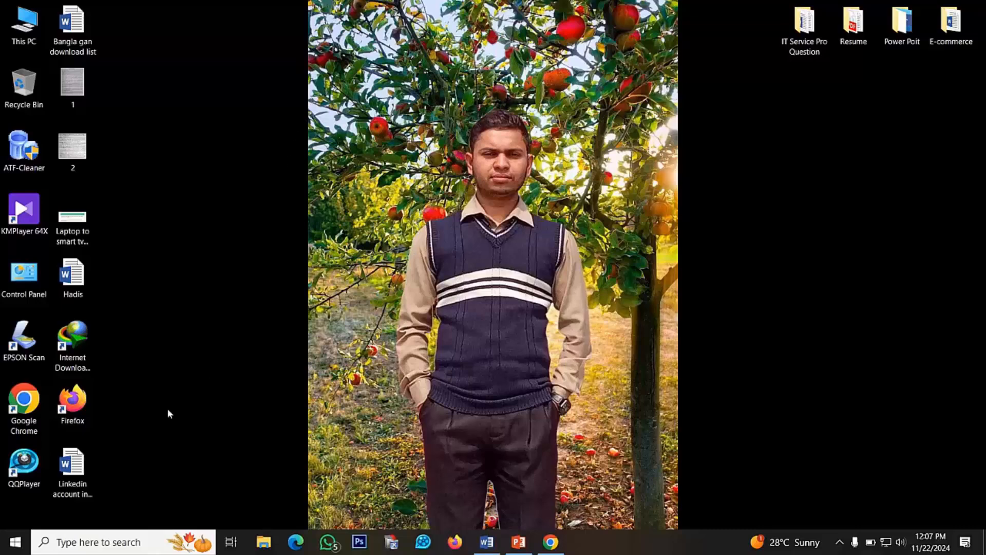
Open Google Chrome and go to linkedin.com
double_click(24, 411)
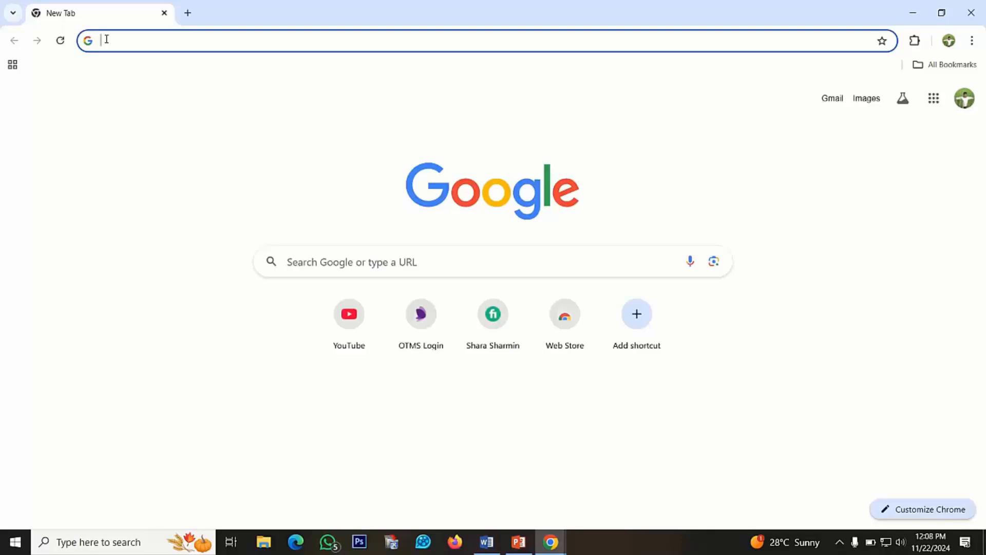
text(lin)
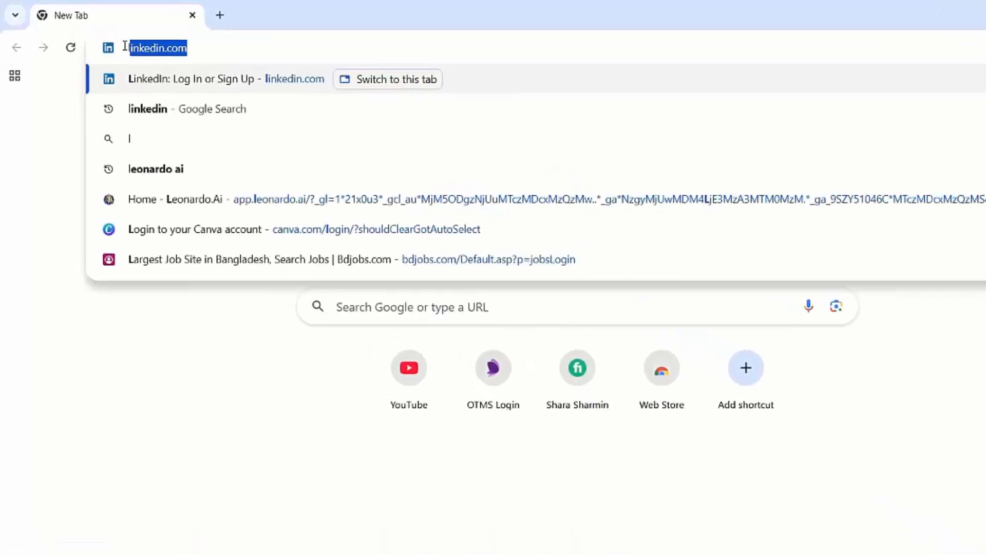
text(ke)
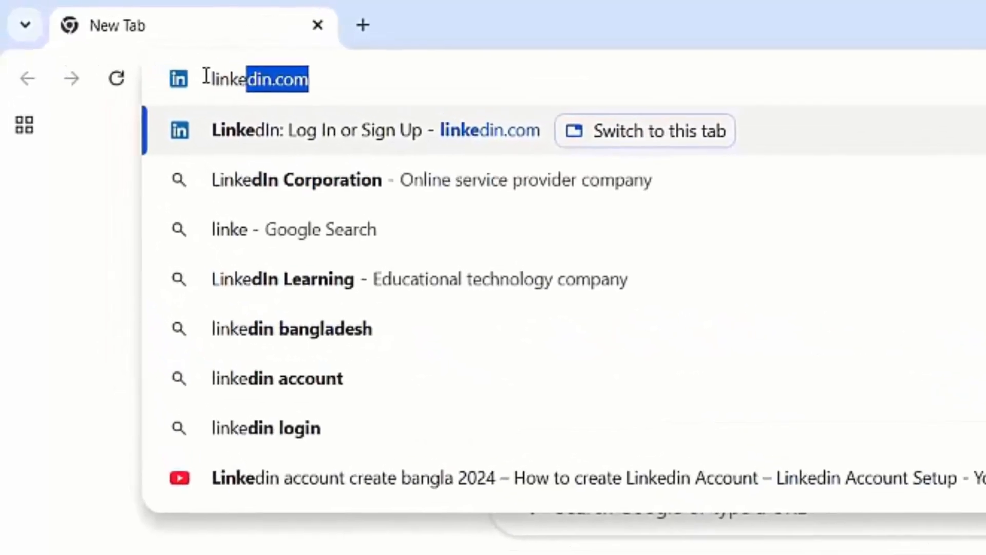
text(din)
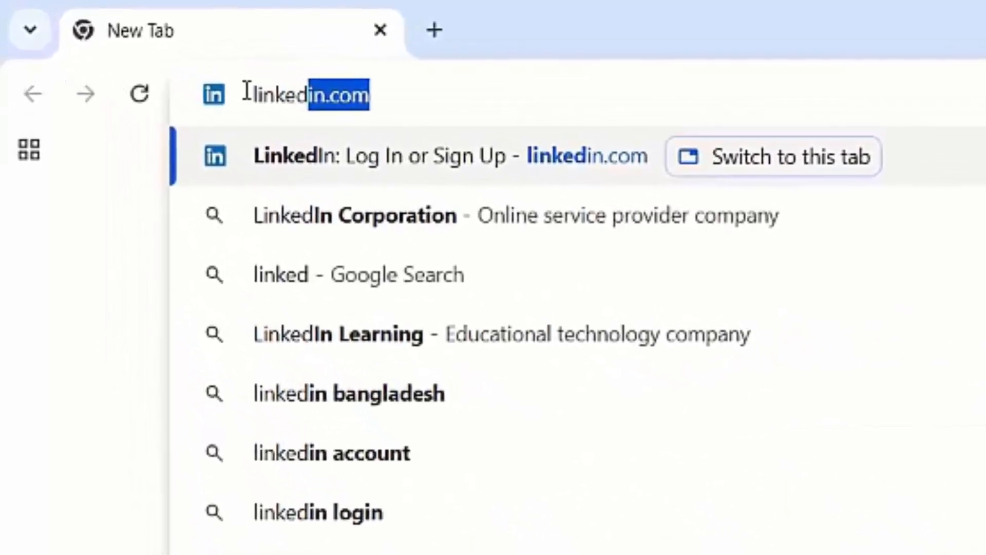
text(.com)
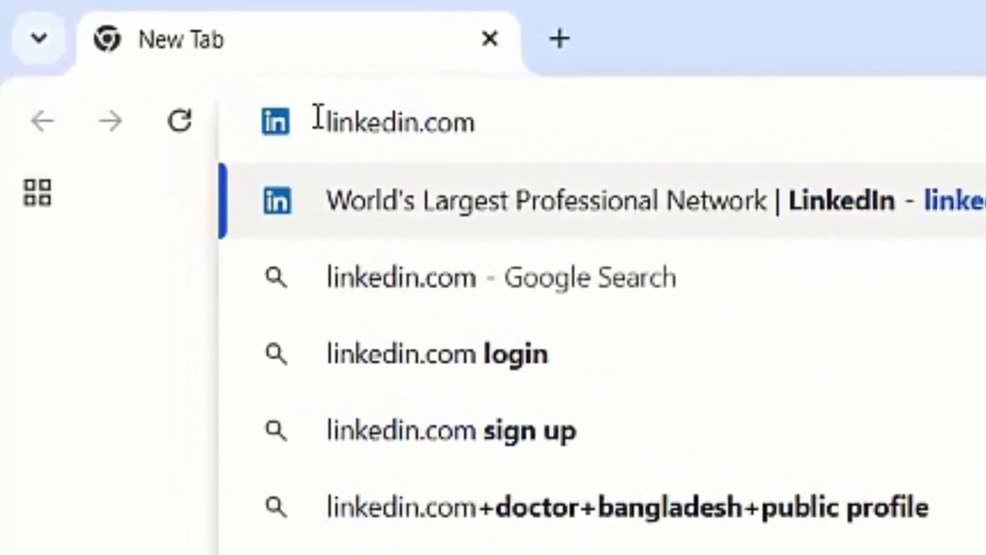
key(Return)
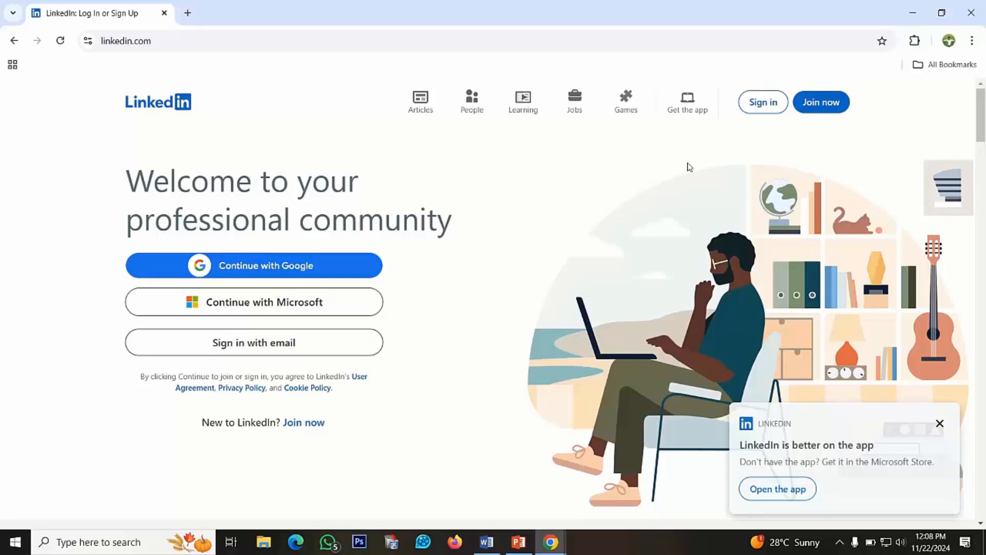
Start joining LinkedIn as a new member and enter the account's email address in the sign-up form
click(824, 105)
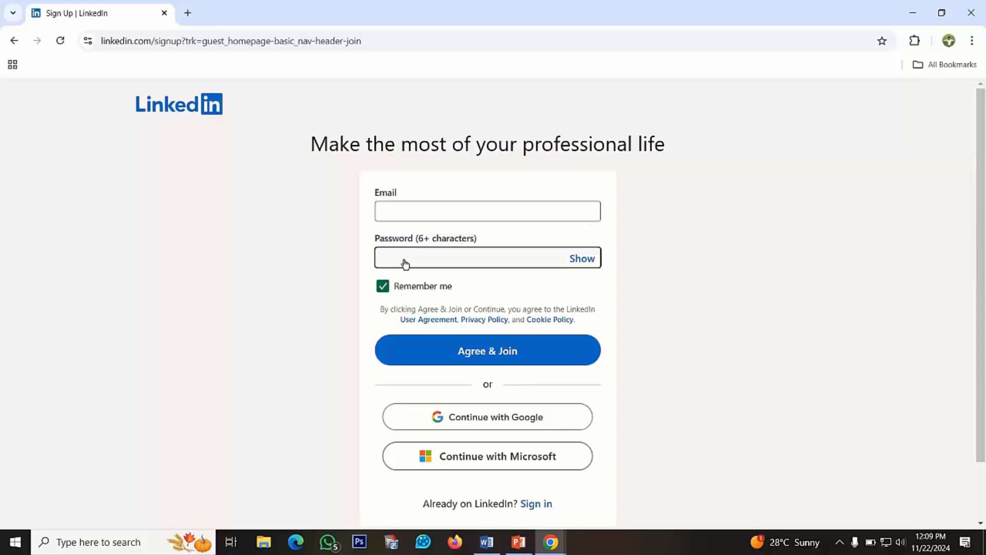
click(408, 213)
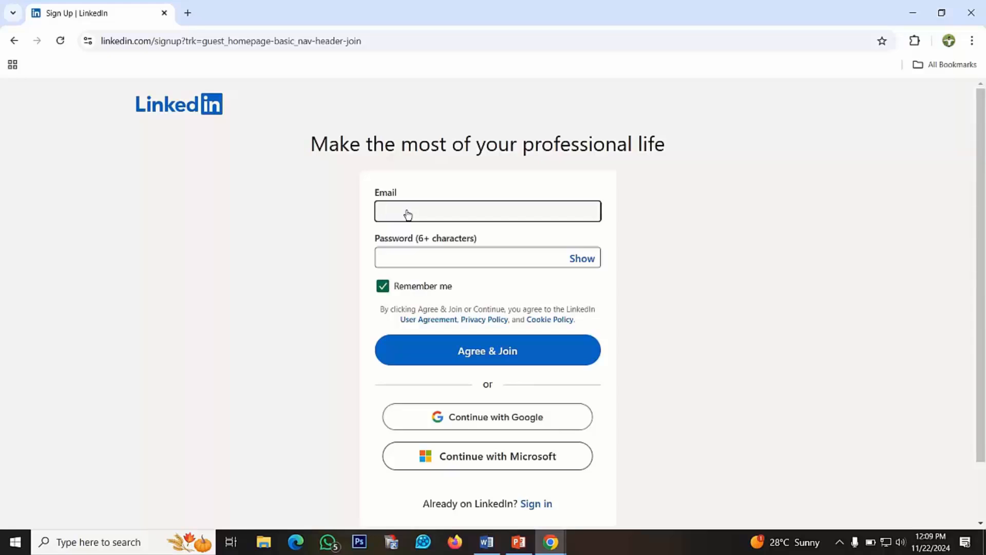
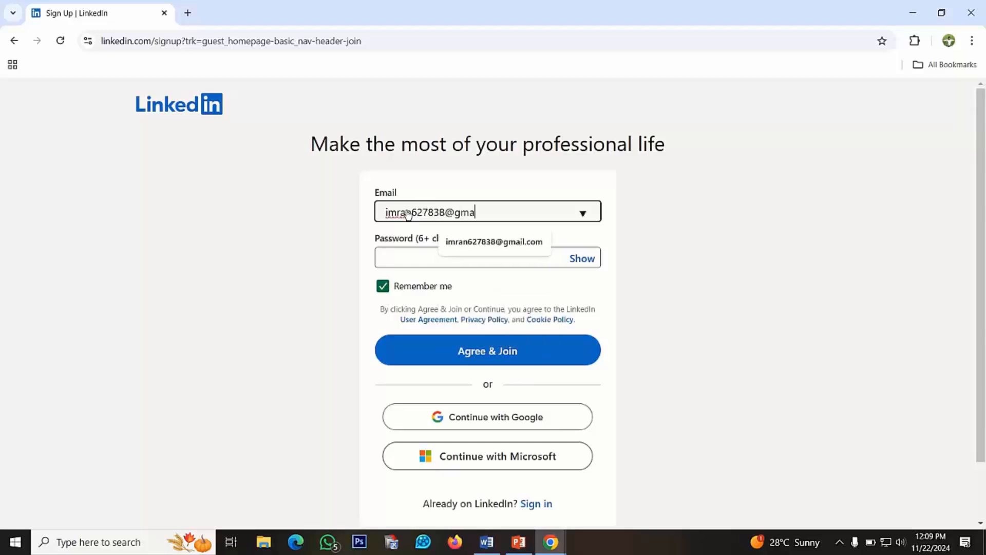
Enter the account password in the sign-up form and agree to join
click(425, 260)
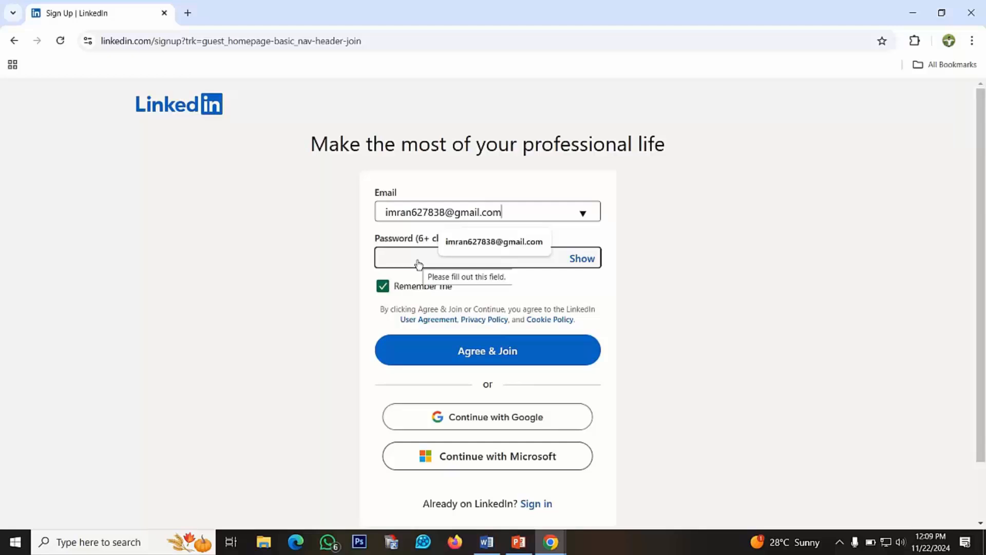
click(419, 264)
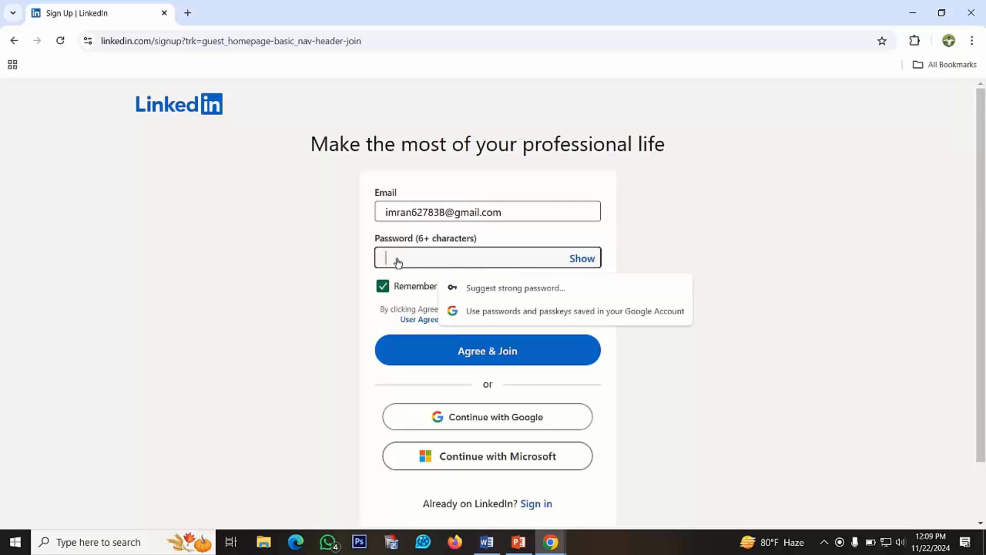
text(aaaaaa)
click(422, 358)
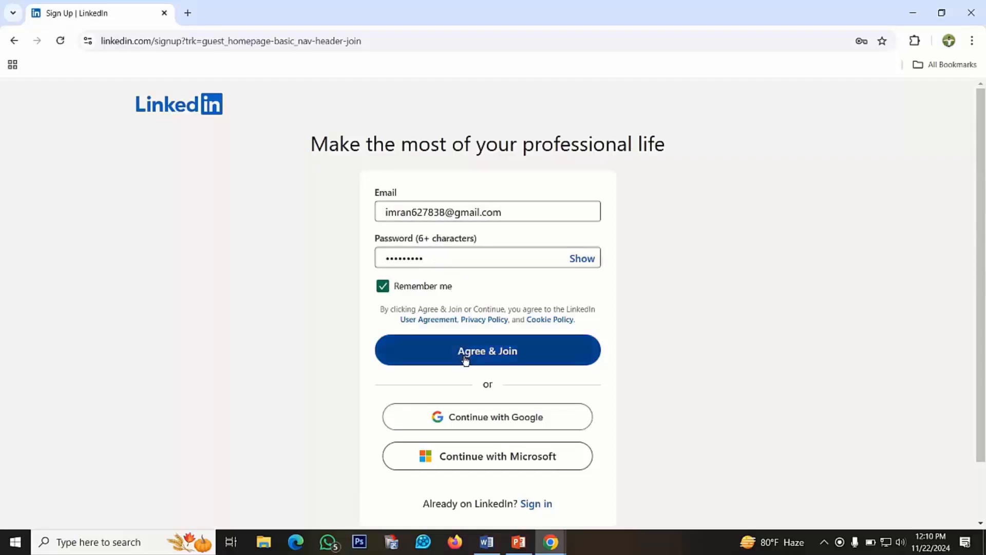
click(482, 354)
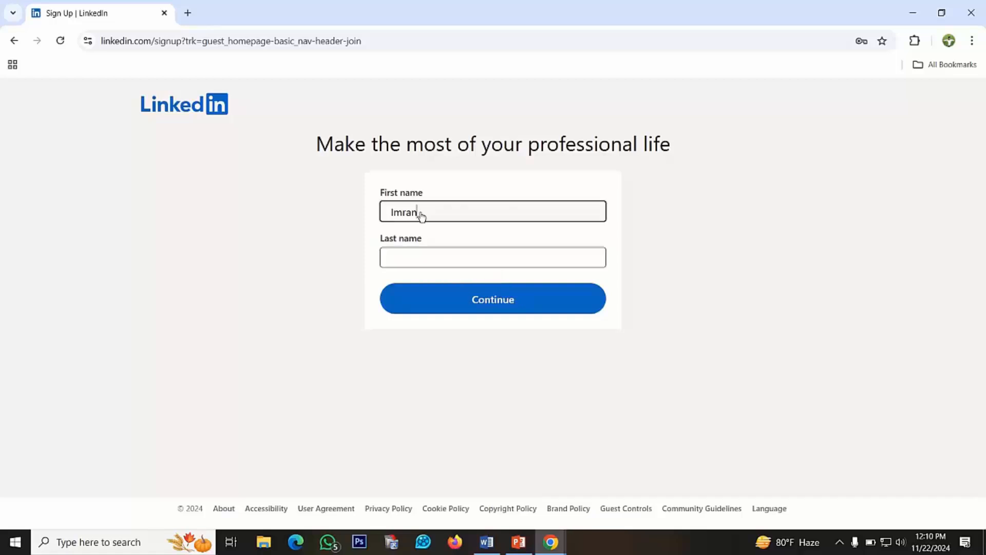
Enter the account holder's first name and last name and continue the sign-up
double_click(388, 213)
click(427, 258)
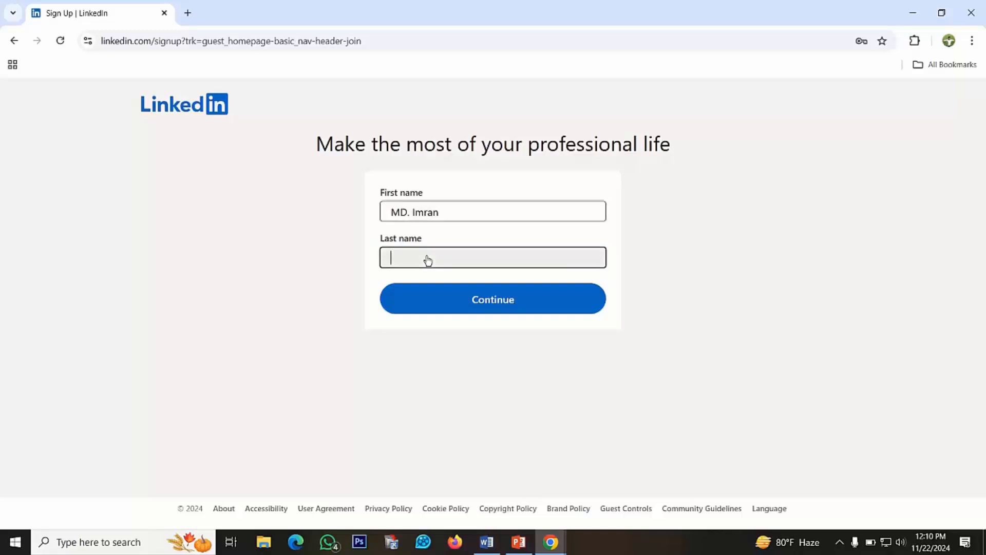
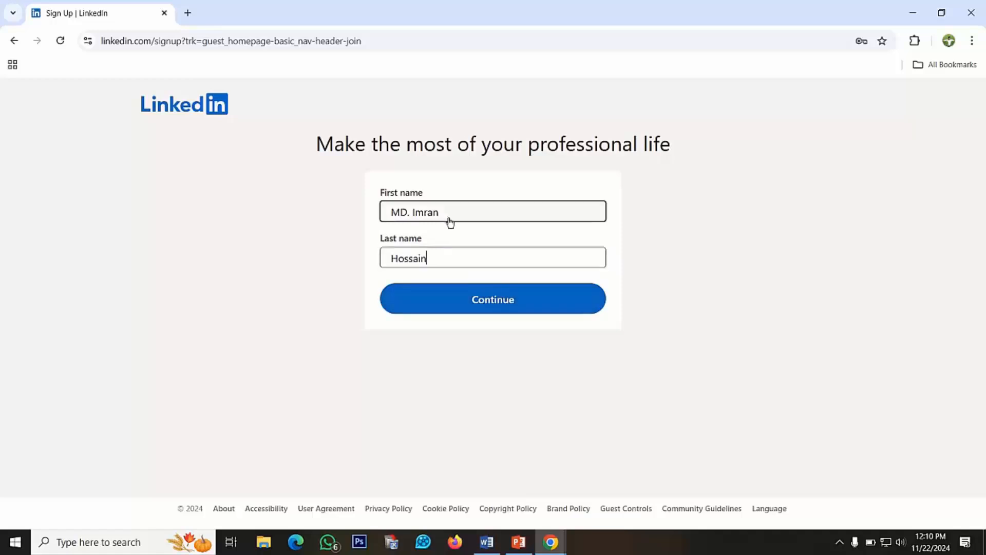
click(474, 298)
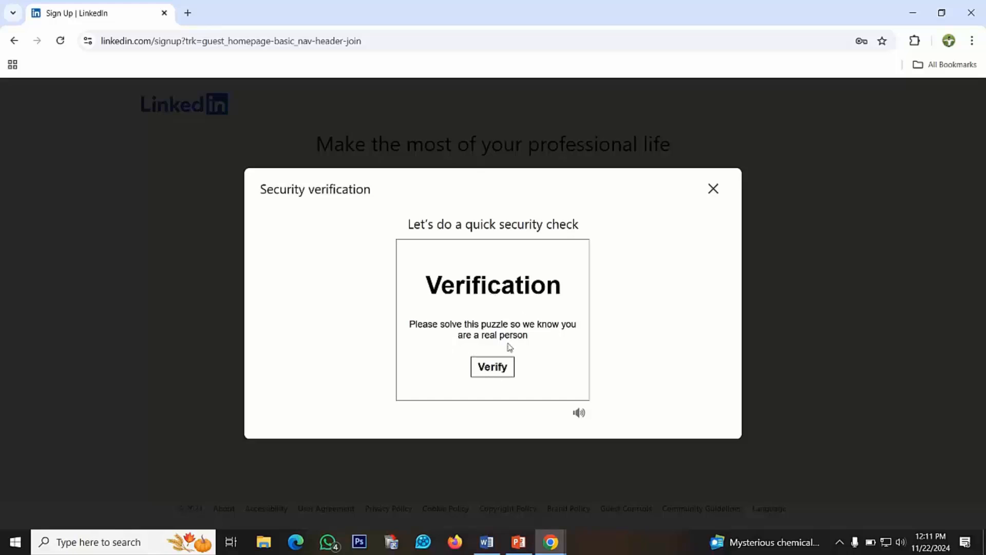
Complete the security check by picking the image that is the correct way up, and decline saving the password in the browser
click(492, 373)
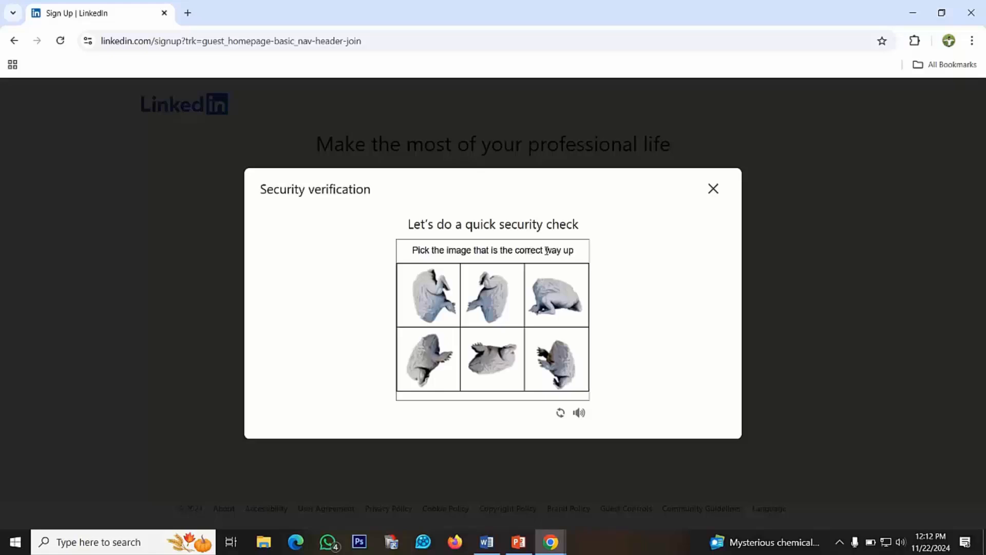
click(550, 285)
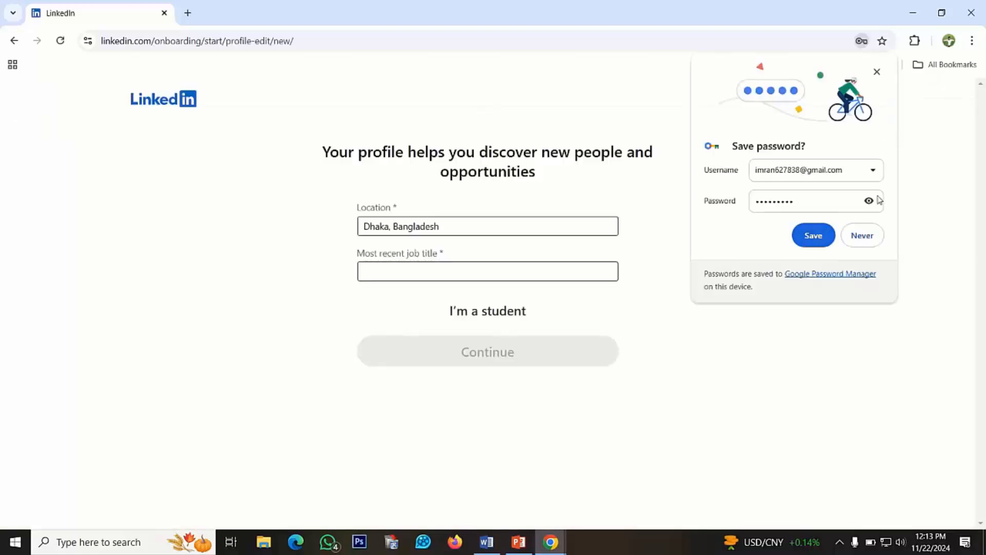
click(860, 237)
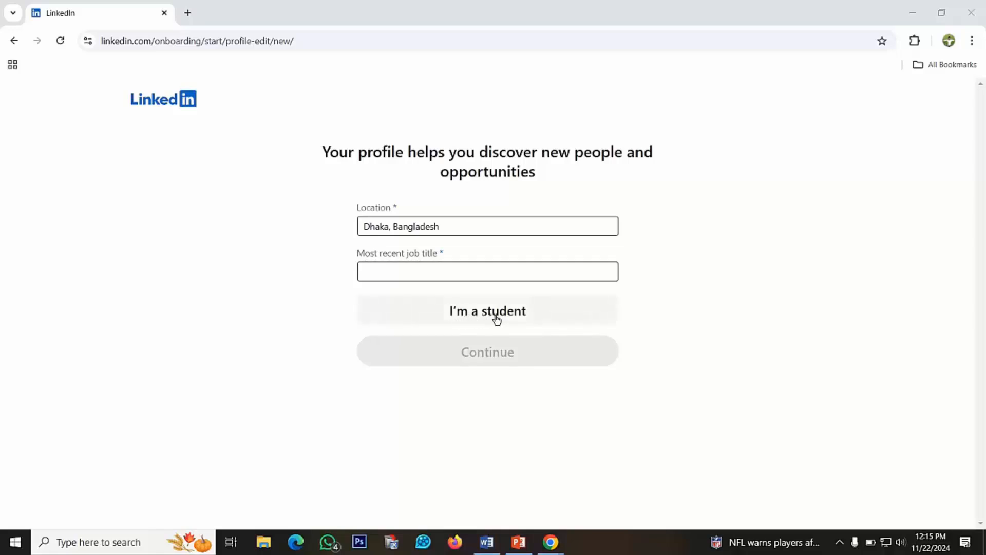
Choose "Dhaka, Bangladesh" as the profile location
click(391, 273)
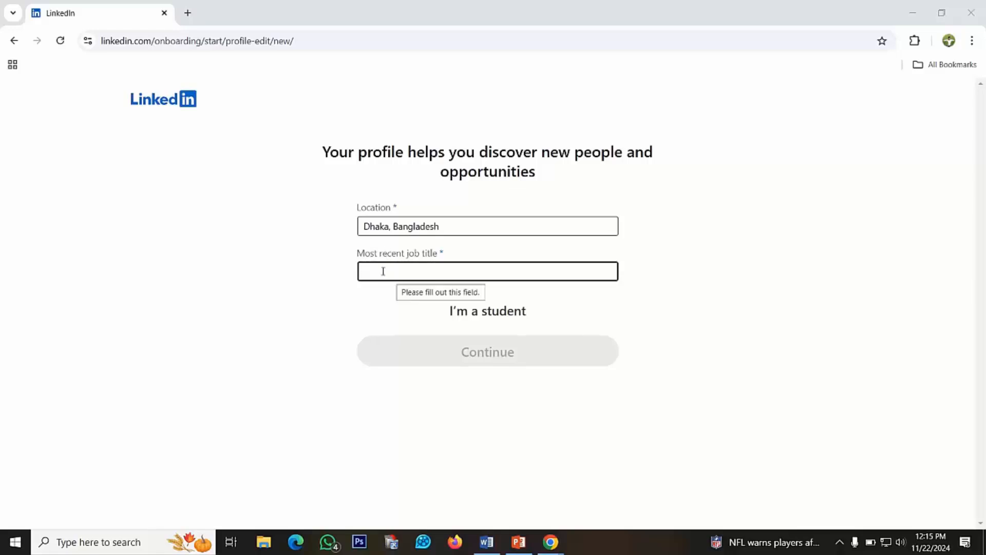
click(420, 221)
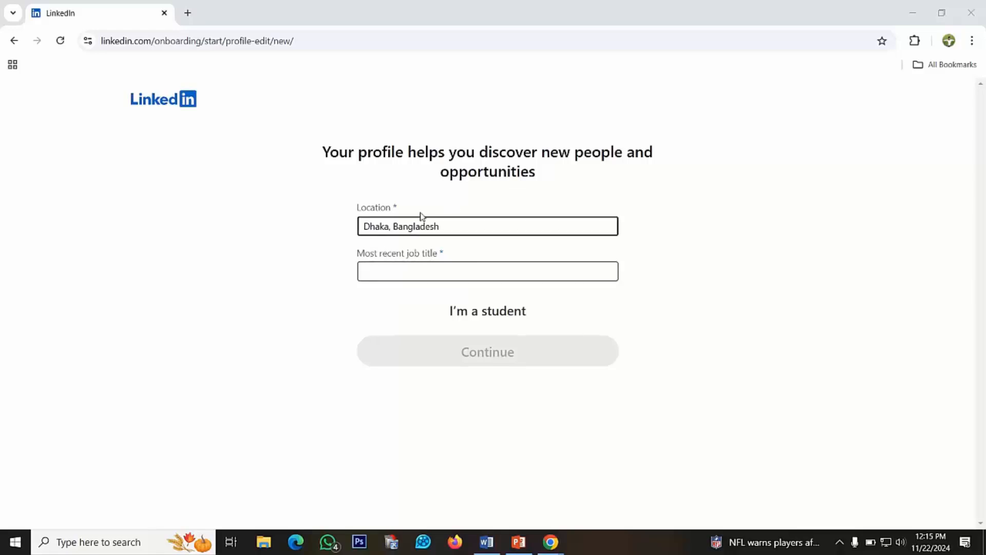
click(446, 228)
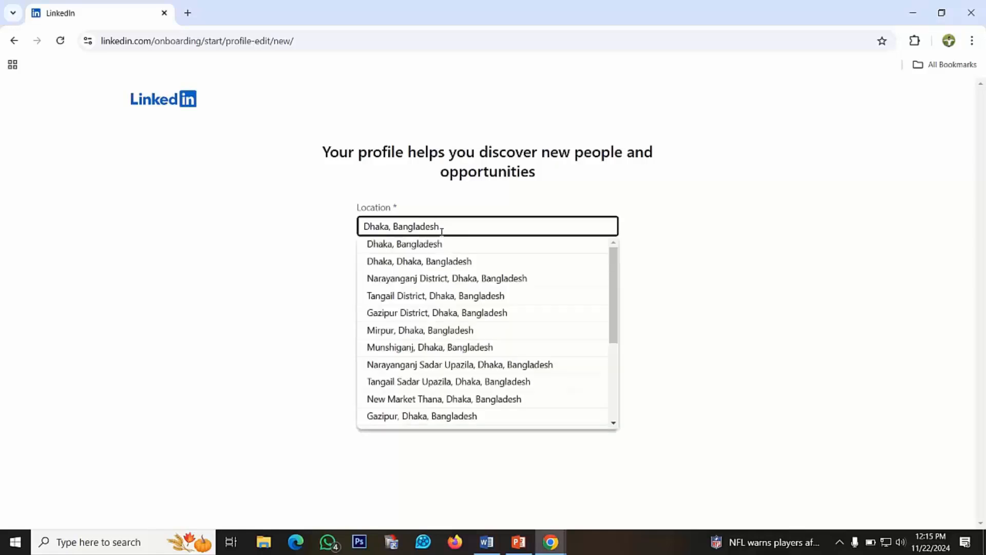
click(421, 250)
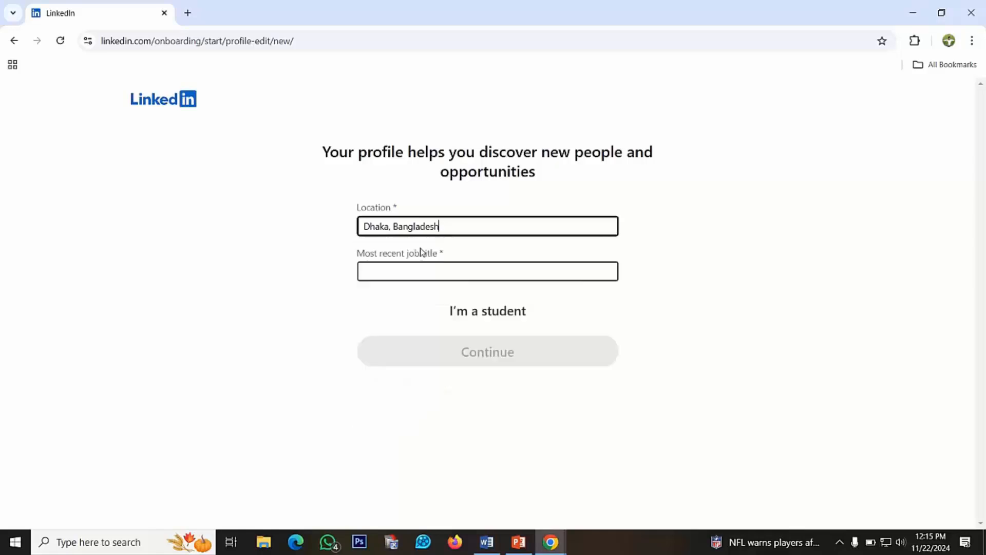
Look up "ICT Trainer" as the most recent job title and choose "Information Communication Technology Trainer"
click(380, 272)
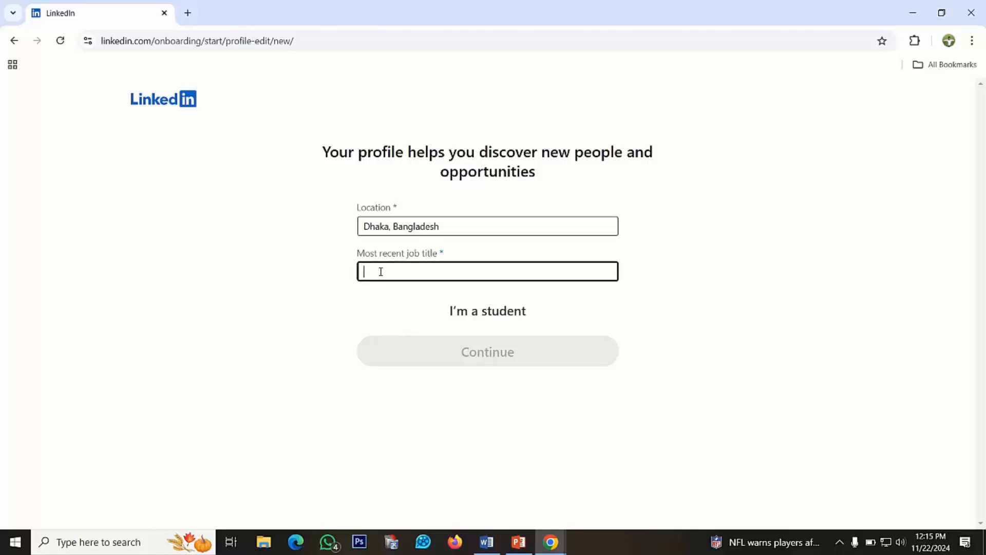
text(ICT )
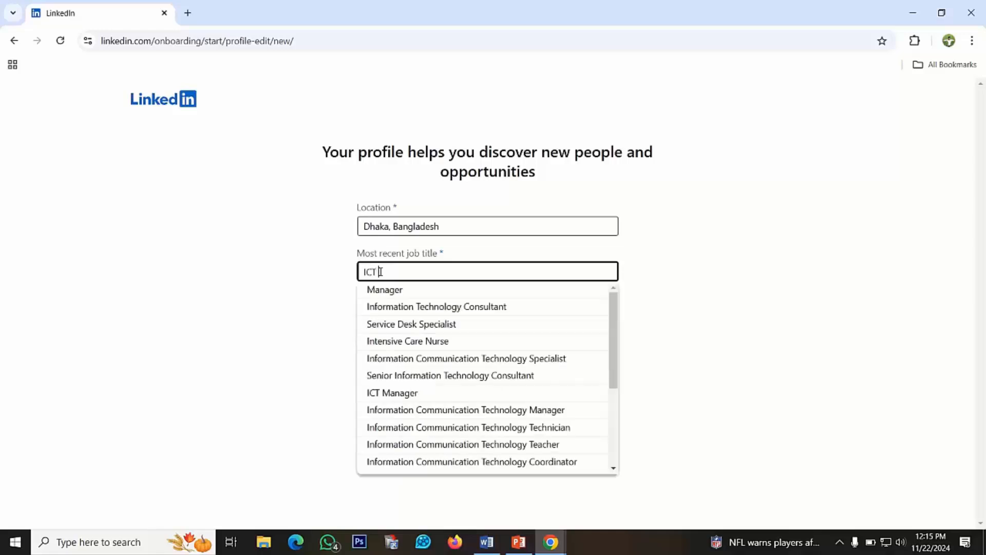
text(Trai)
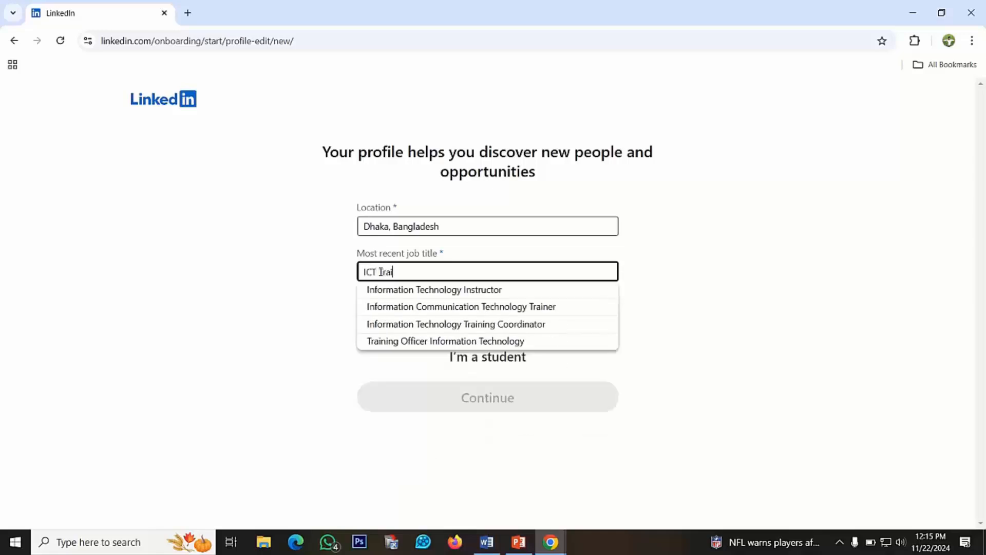
text(ner)
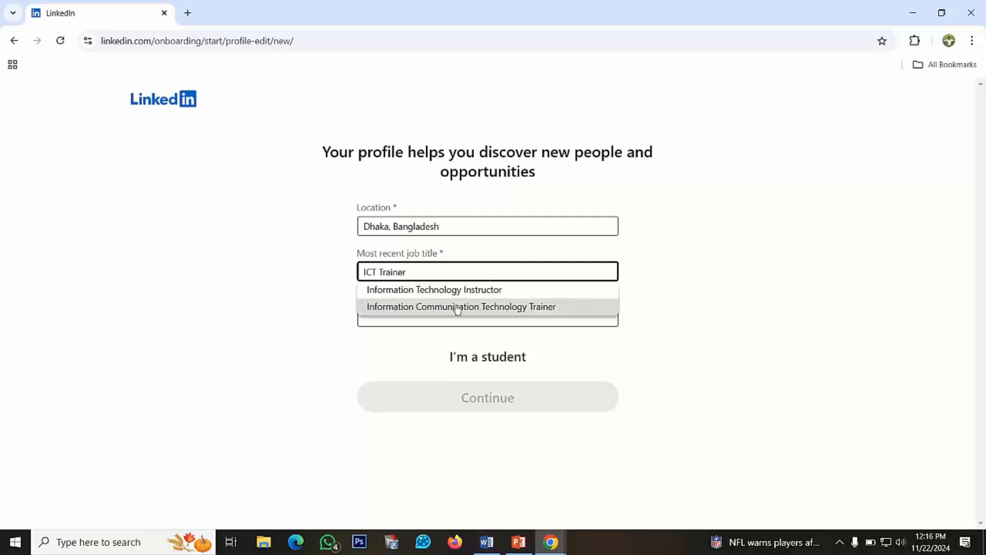
click(489, 308)
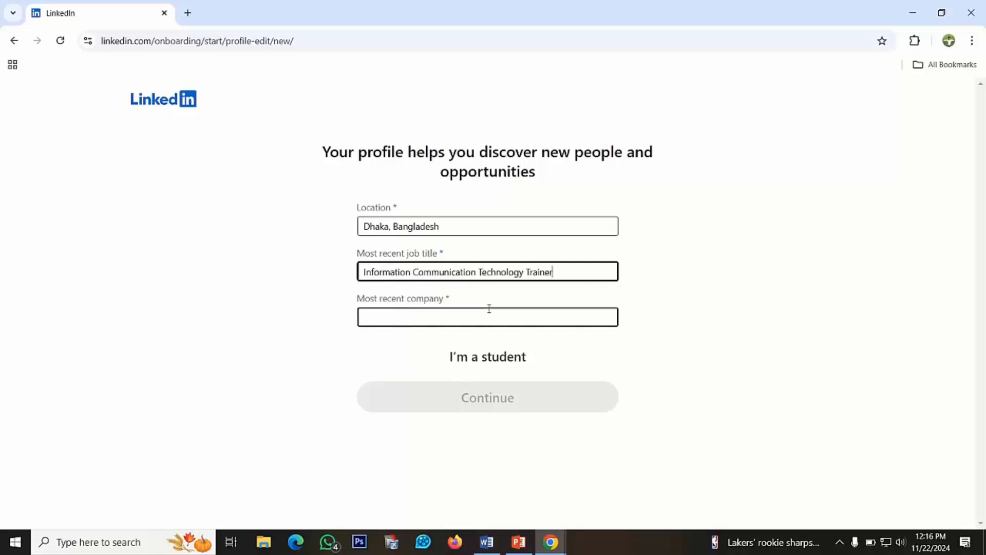
Look up "Chaldal" as the most recent company and choose the Chaldal entry for Food and Beverage Services
click(390, 316)
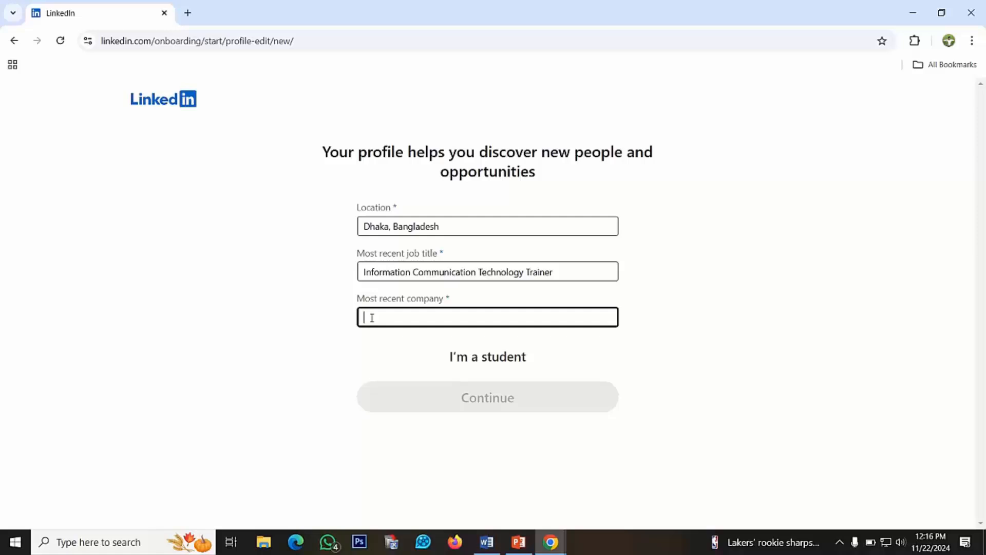
text(Cha)
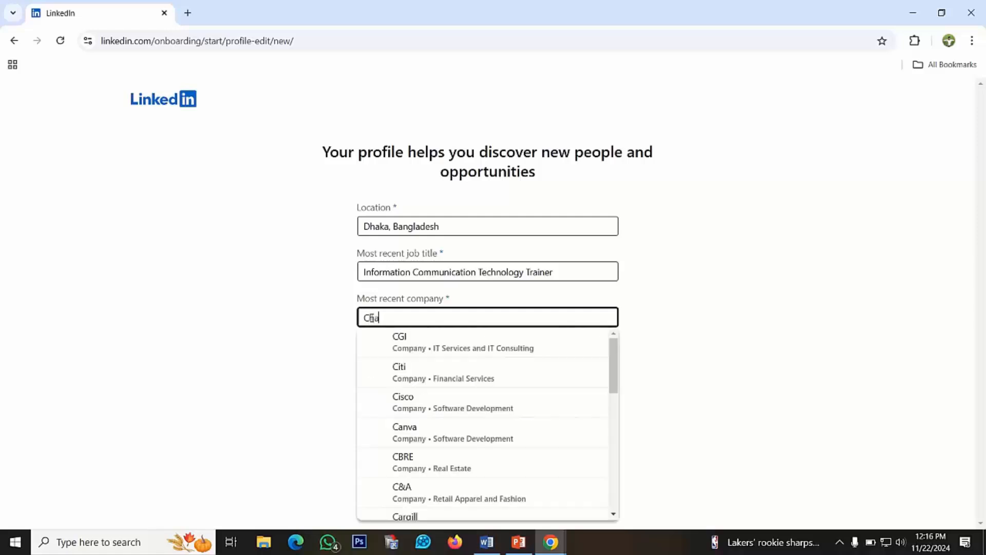
text(ldal)
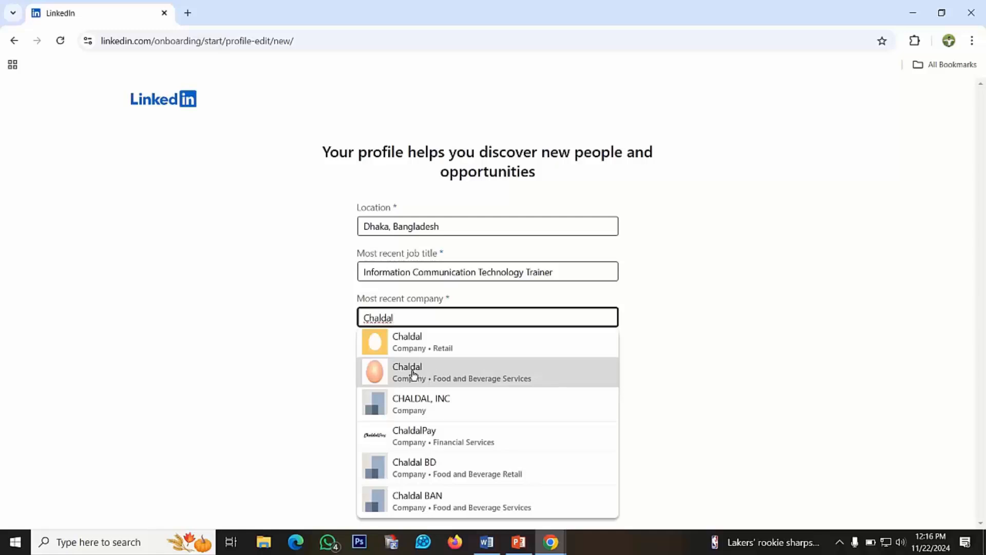
click(413, 373)
click(418, 227)
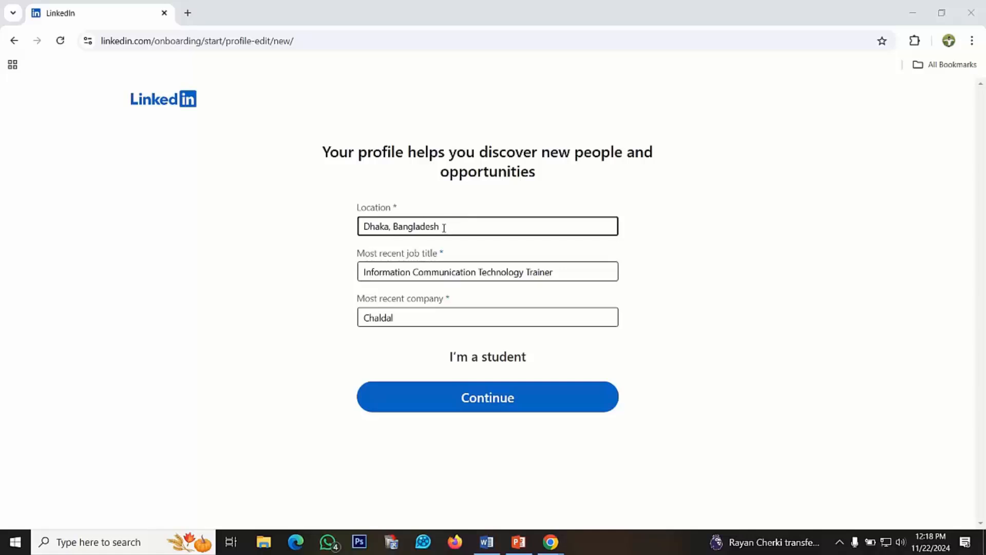
click(394, 270)
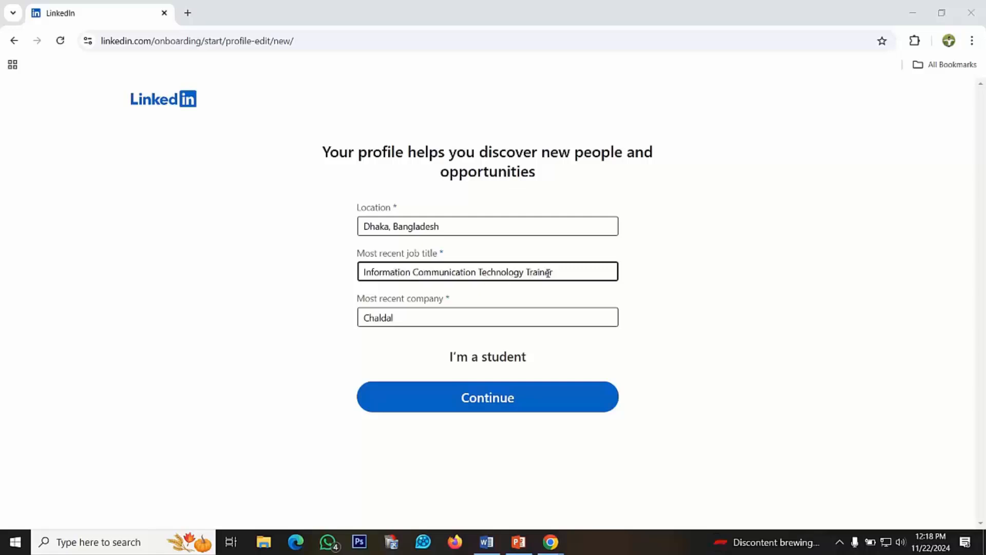
Submit the profile details and confirm the e-mail address with the emailed verification code
click(414, 311)
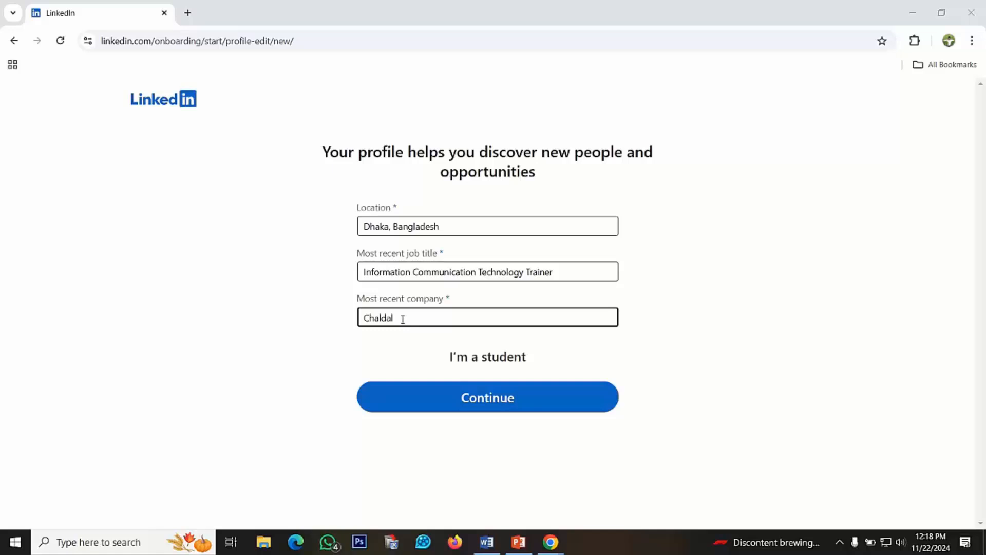
click(485, 404)
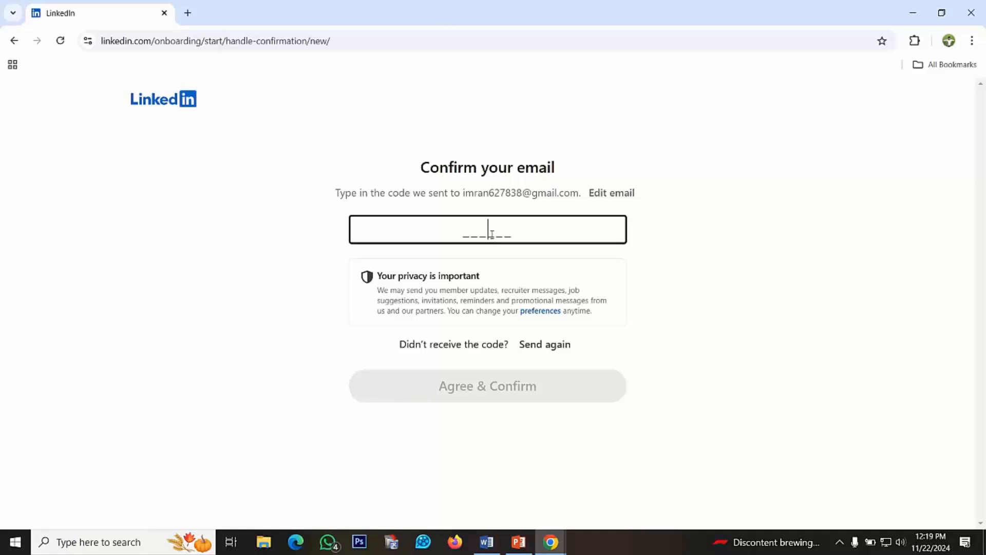
key(ctrl+v)
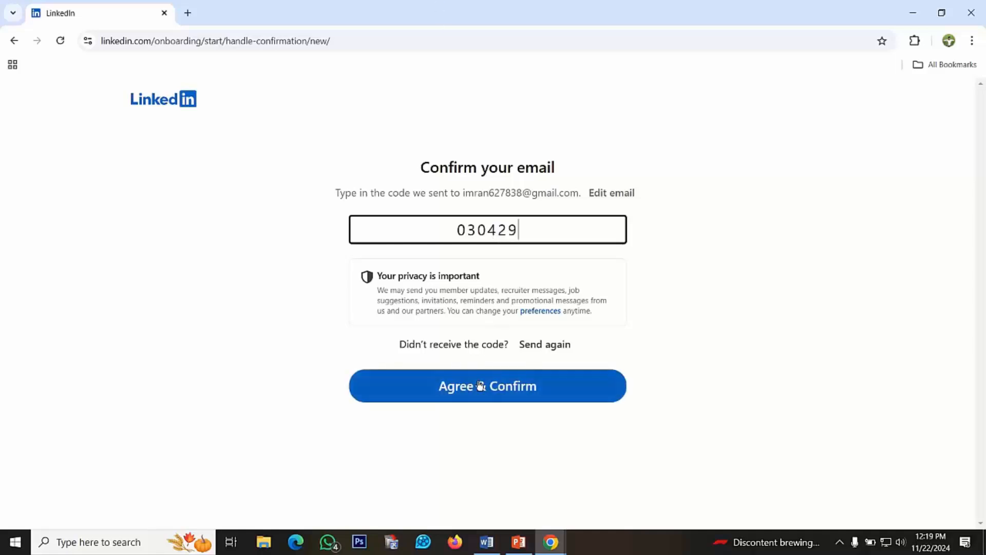
click(478, 386)
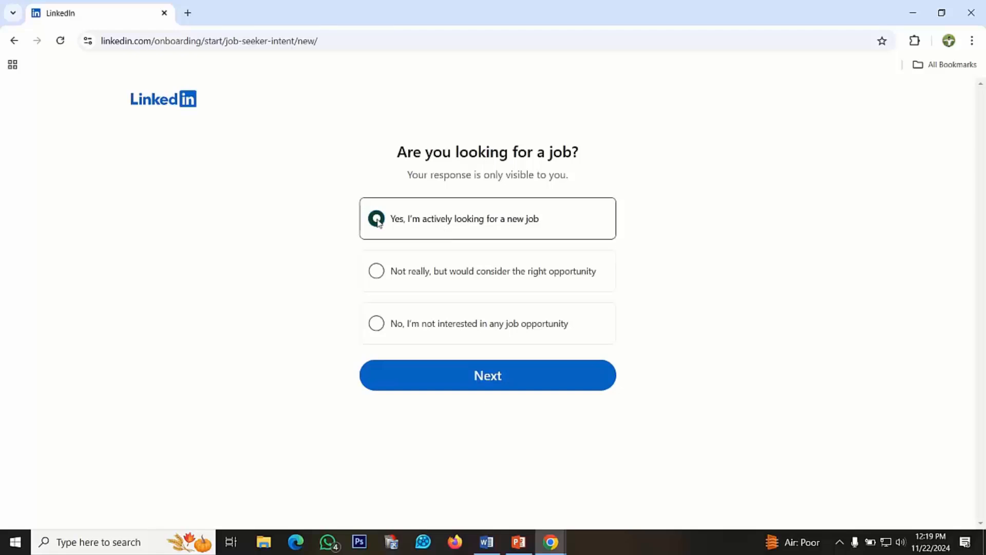
Submit the answer "Yes, I'm actively looking for a new job", and look up "IT Officer" to add Information Technology Officer as a desired title
click(496, 382)
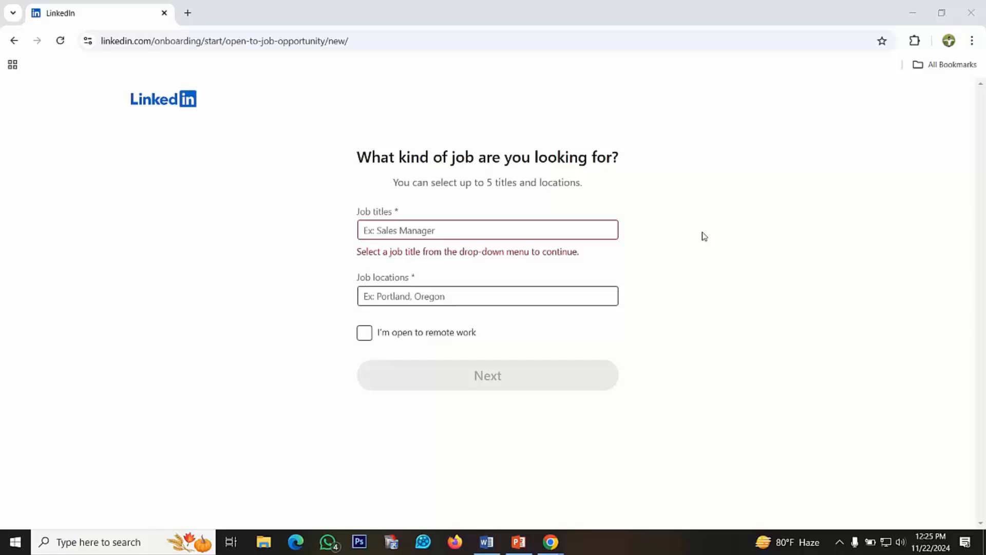
click(398, 232)
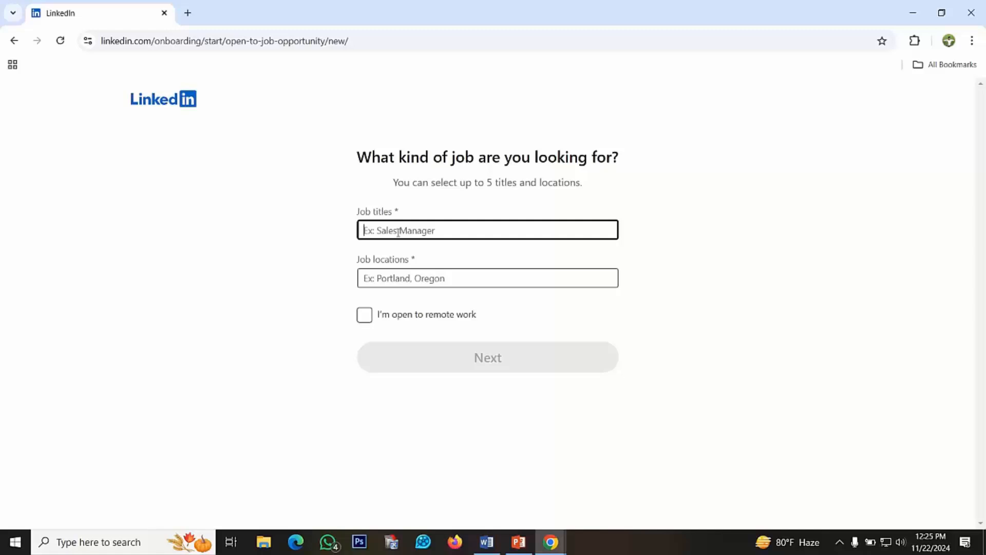
text(IT)
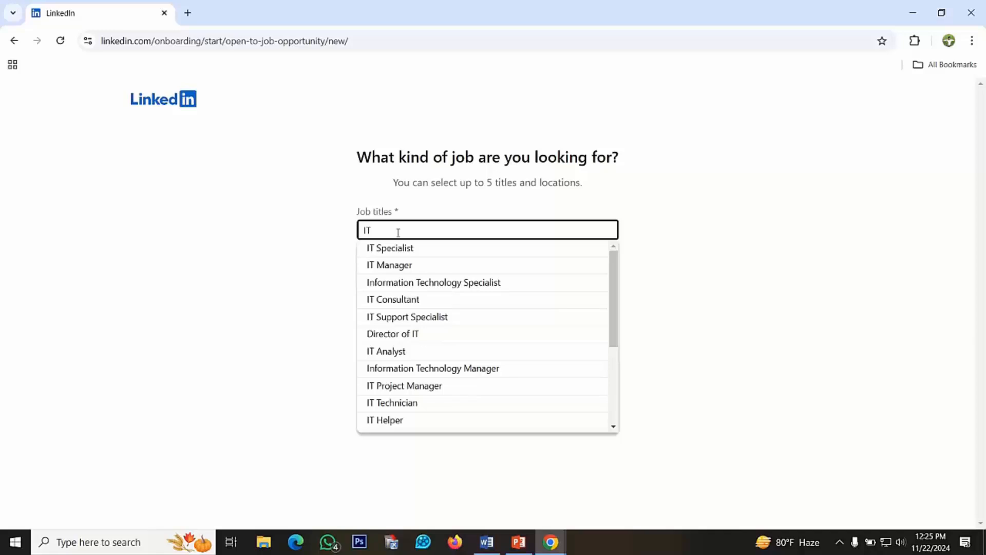
text( Offic)
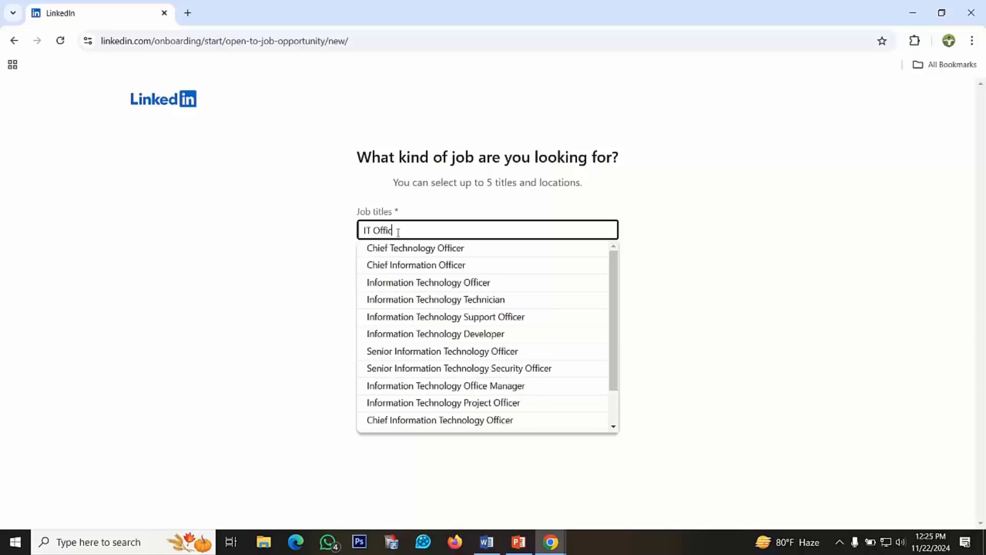
text(er)
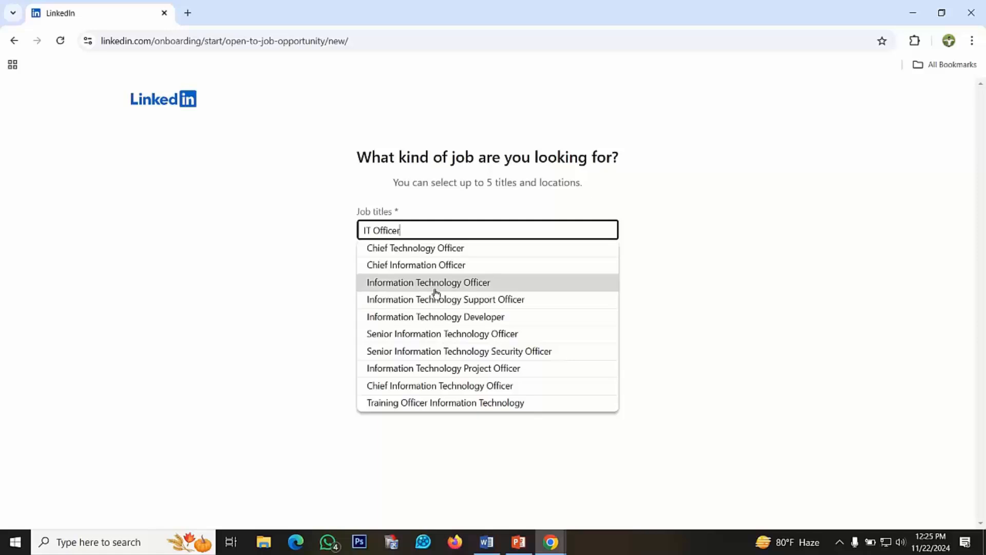
click(435, 282)
Add the desired job titles Information Communication Technology Trainer and Software Engineer by looking up "ICT Trainer" and "Computer"
text(I)
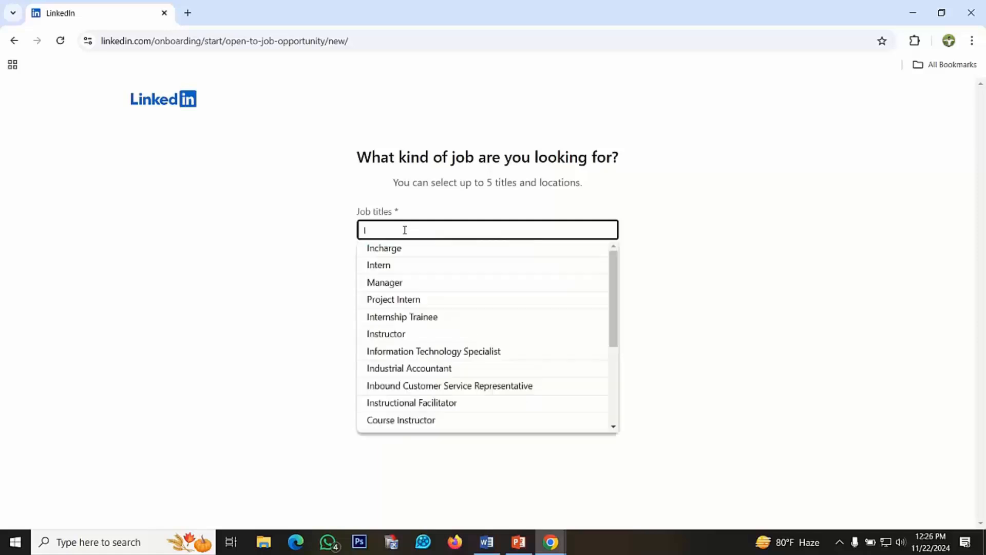
text(CT)
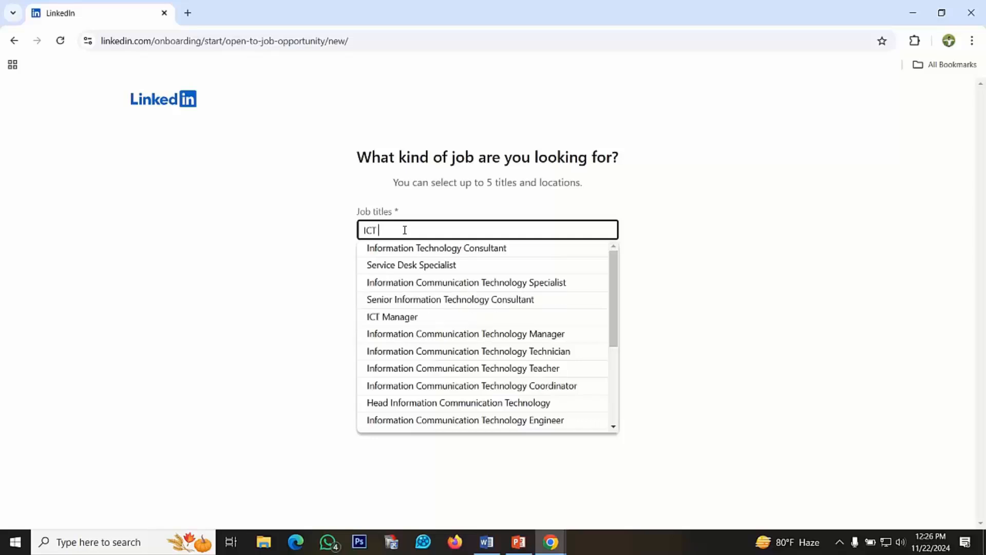
text( T)
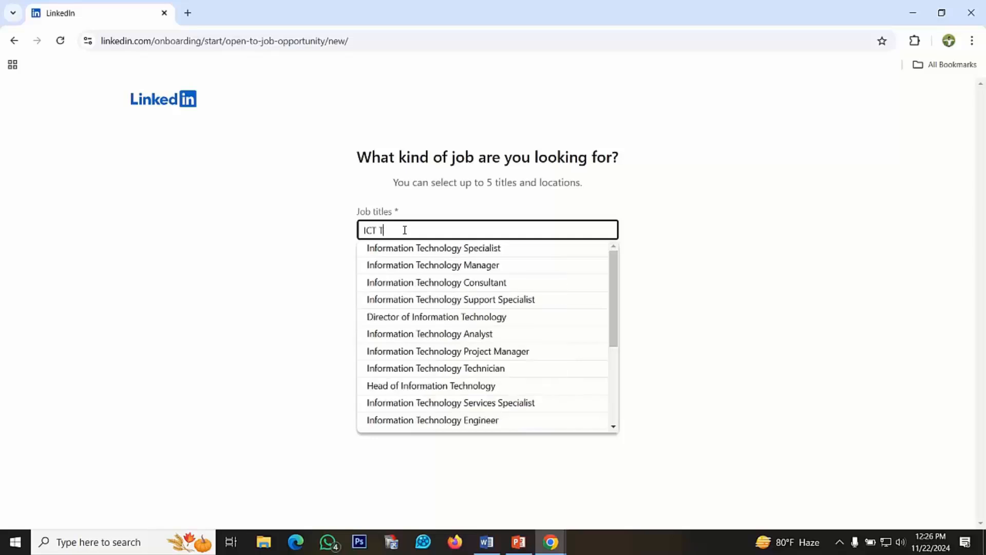
text(rai)
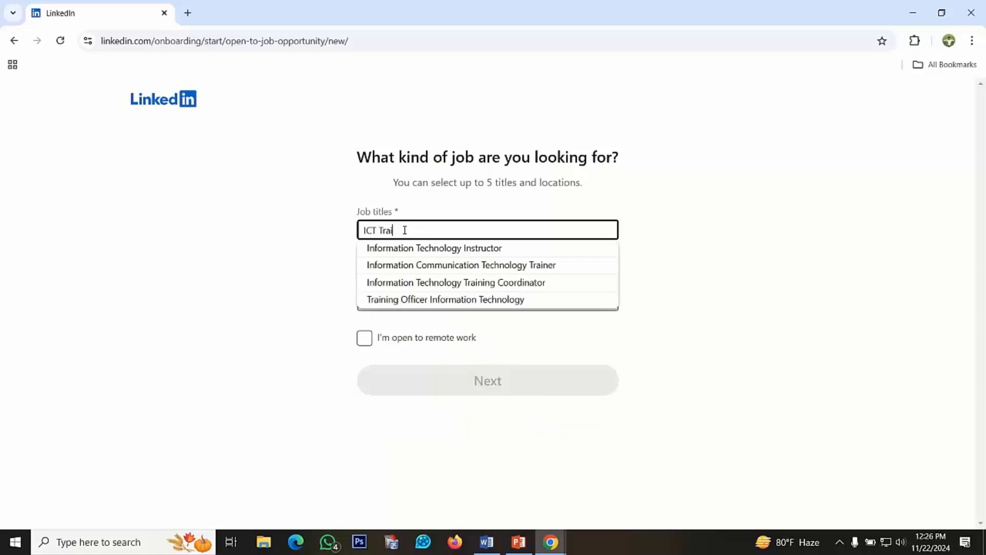
text(ner)
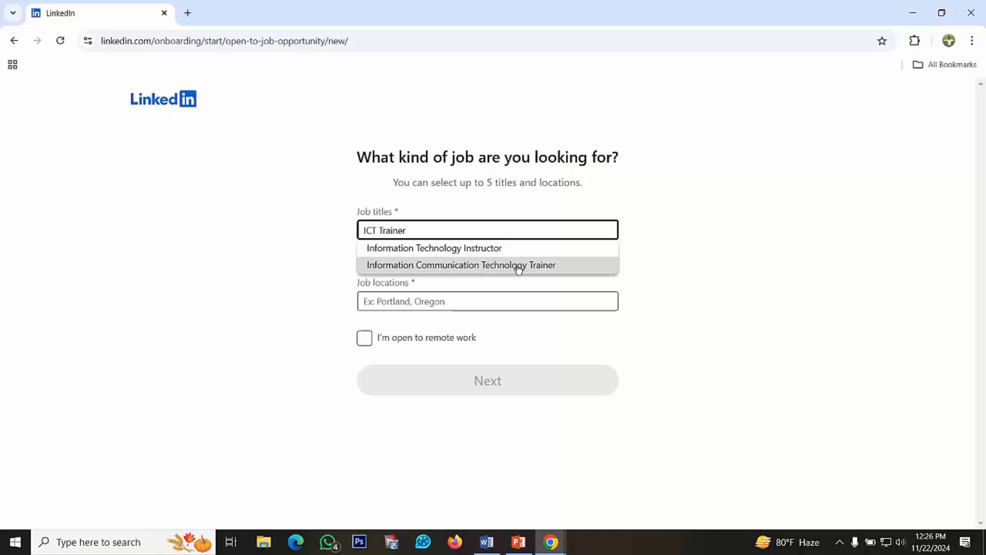
click(492, 265)
text(Computer)
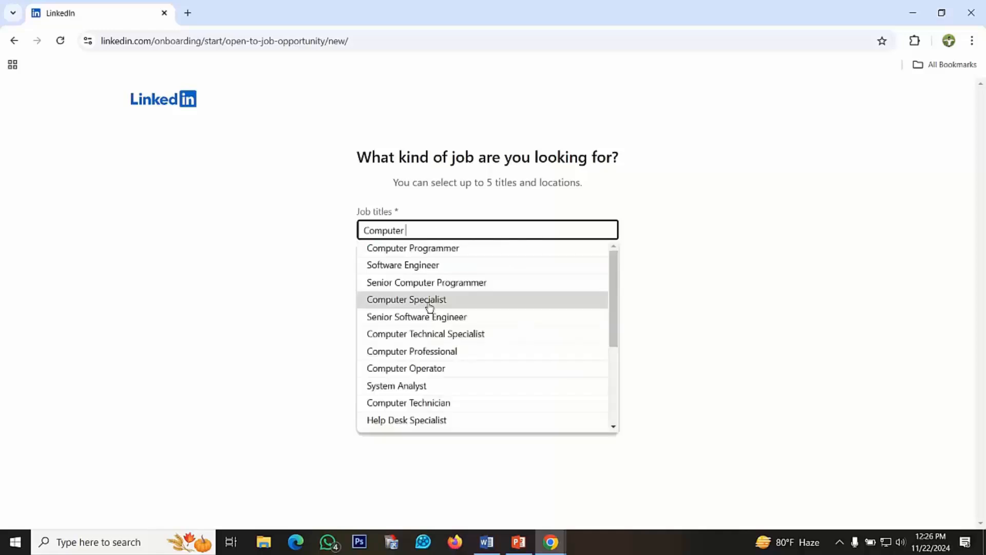
click(422, 266)
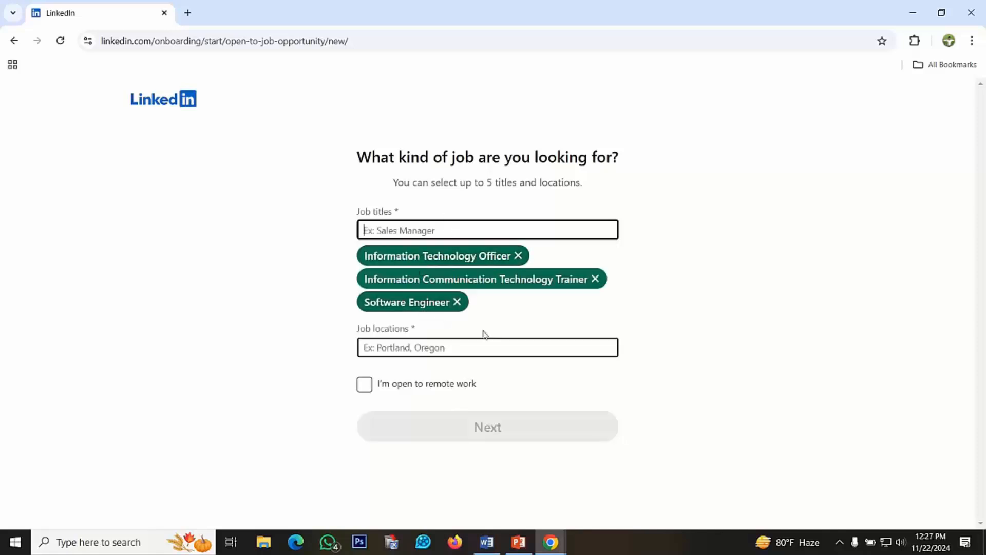
Look up "Bangladesh" among the job locations and add "Dhaka, Bangladesh"
click(397, 348)
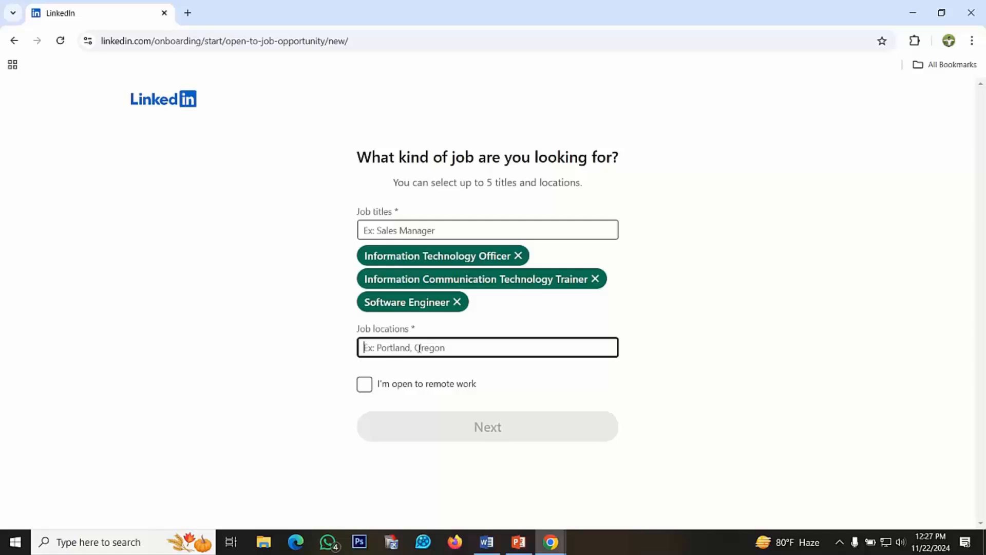
text(Bang)
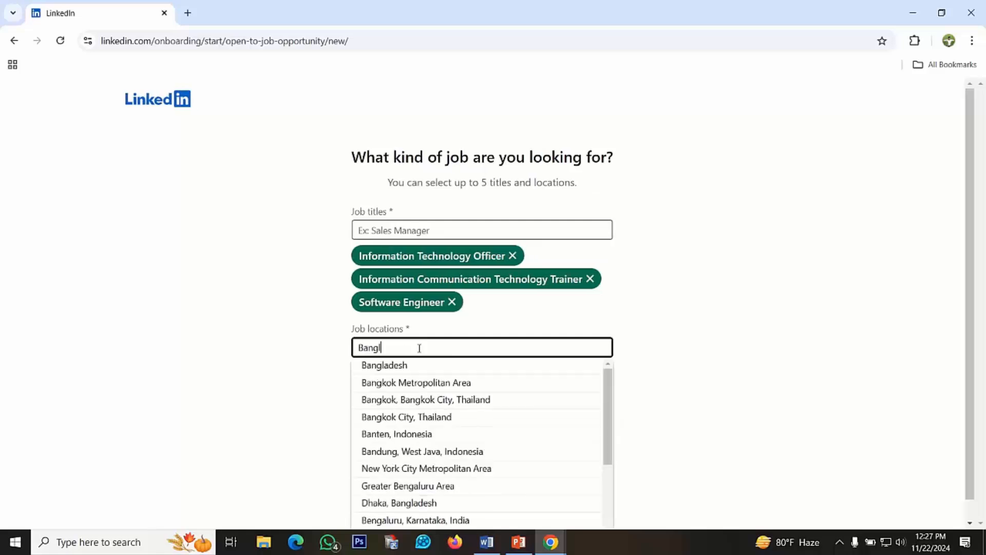
text(ladesh)
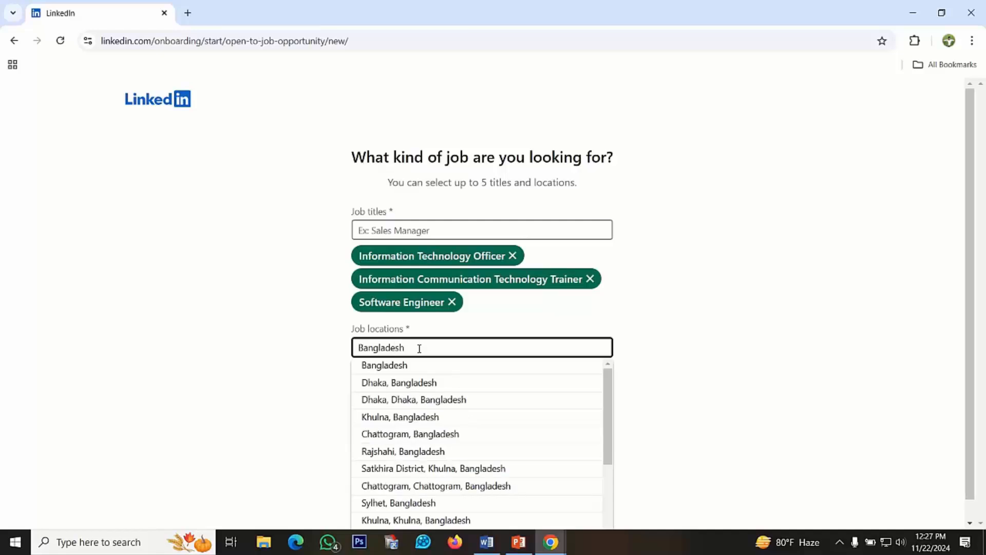
click(410, 384)
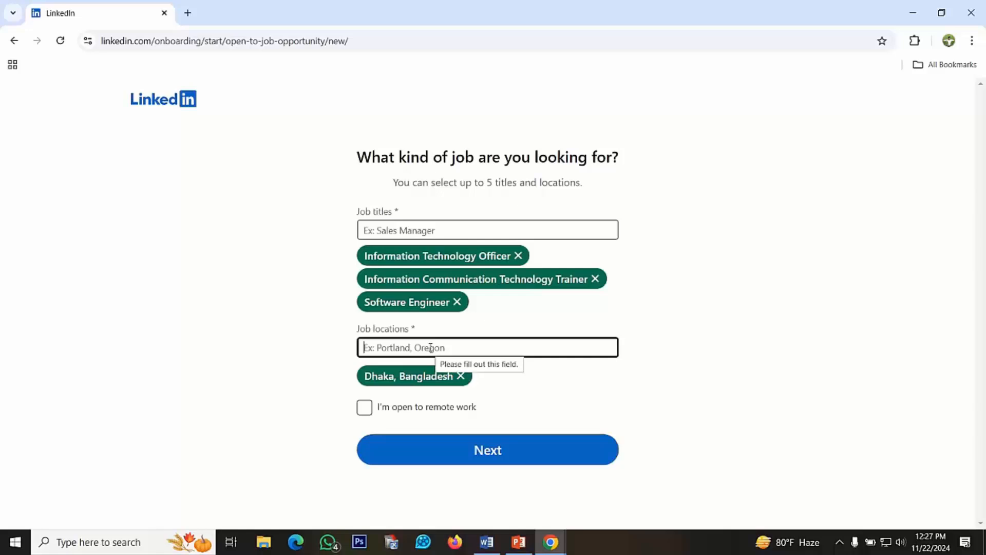
Add "United States" and "Dubai, United Arab Emirates" as further job locations
text(U)
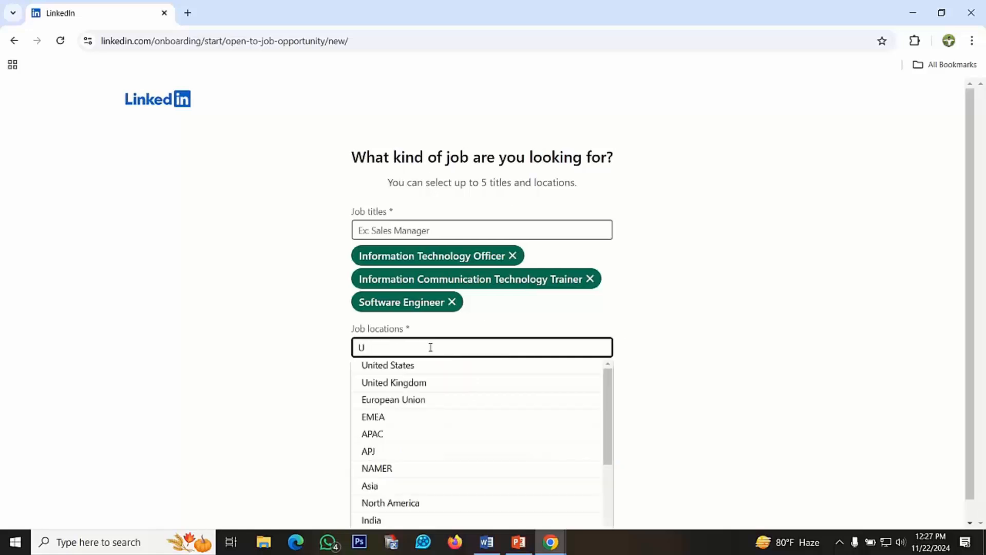
text(nited)
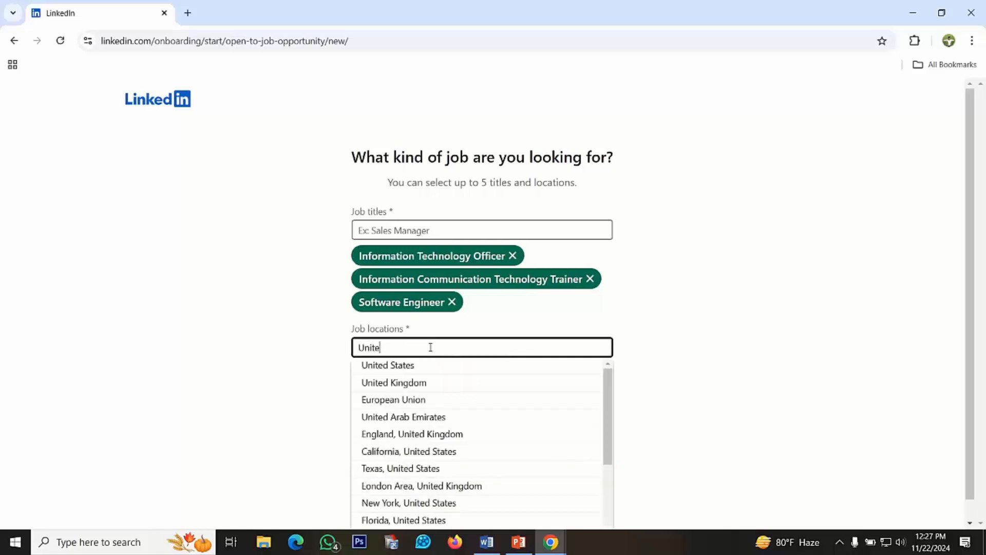
click(410, 366)
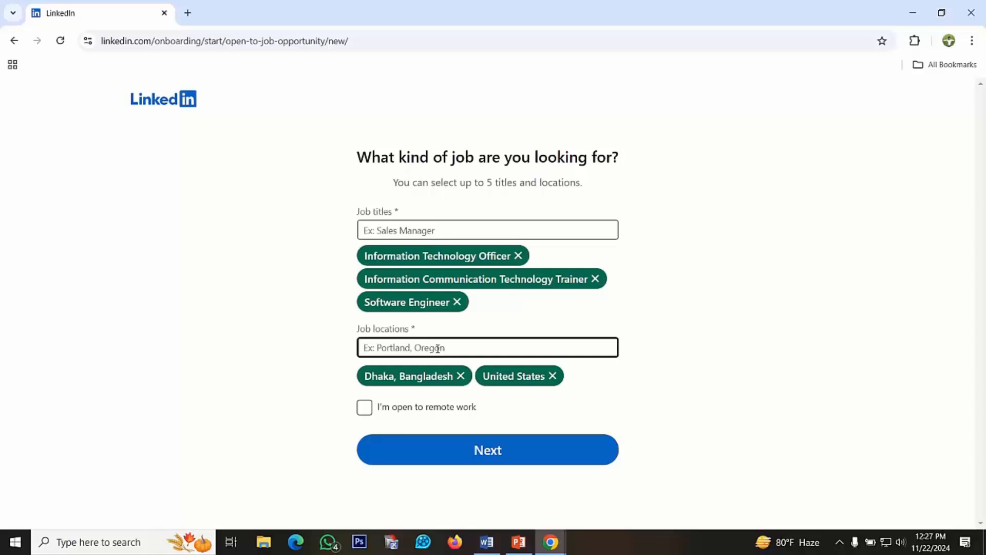
text(Du)
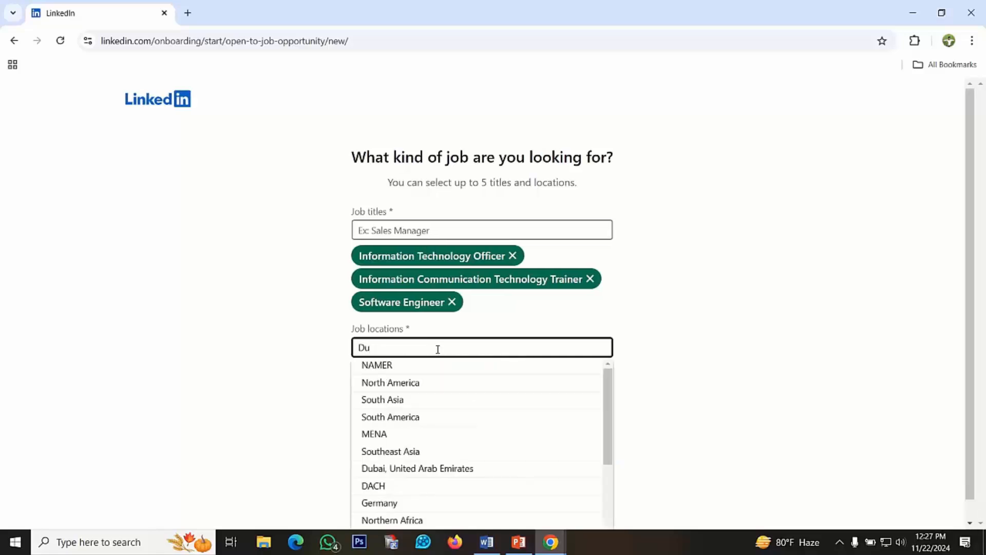
text(bai)
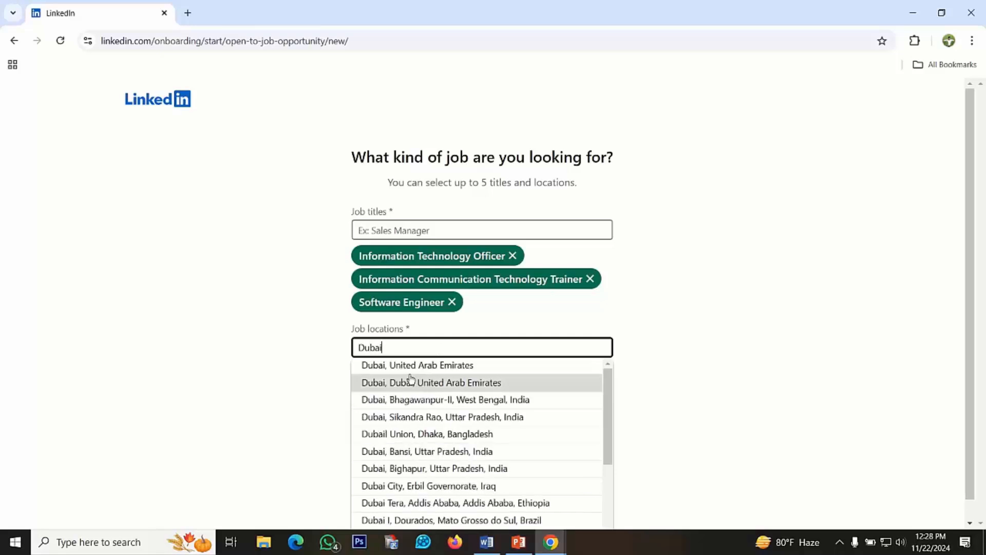
click(424, 369)
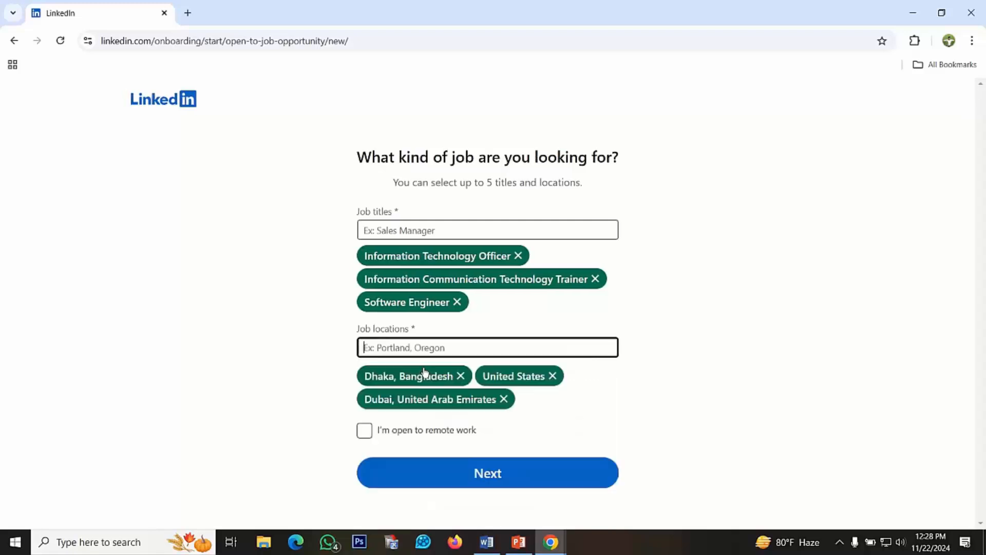
Add Malaysia as a job location, and submit the job preferences with remote work accepted
text(Malay)
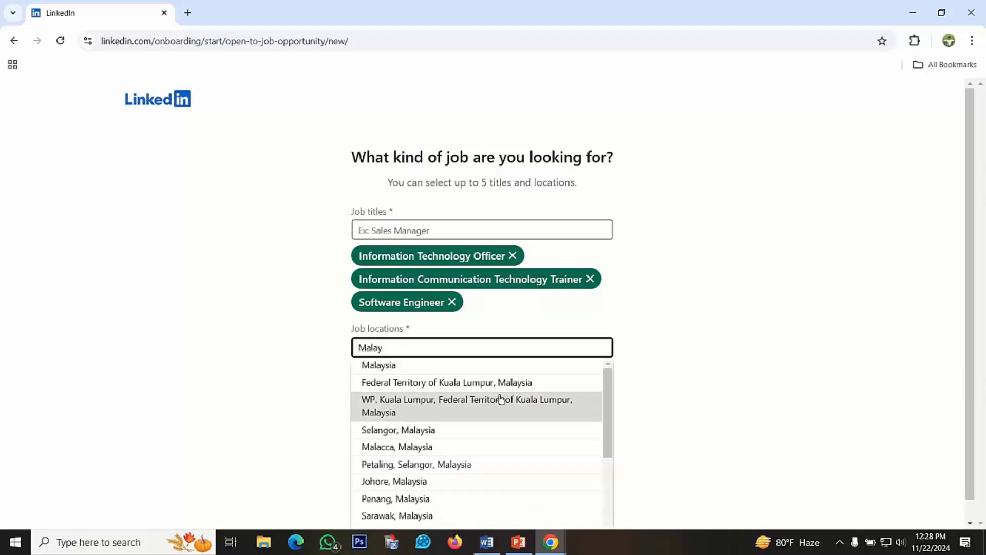
click(397, 366)
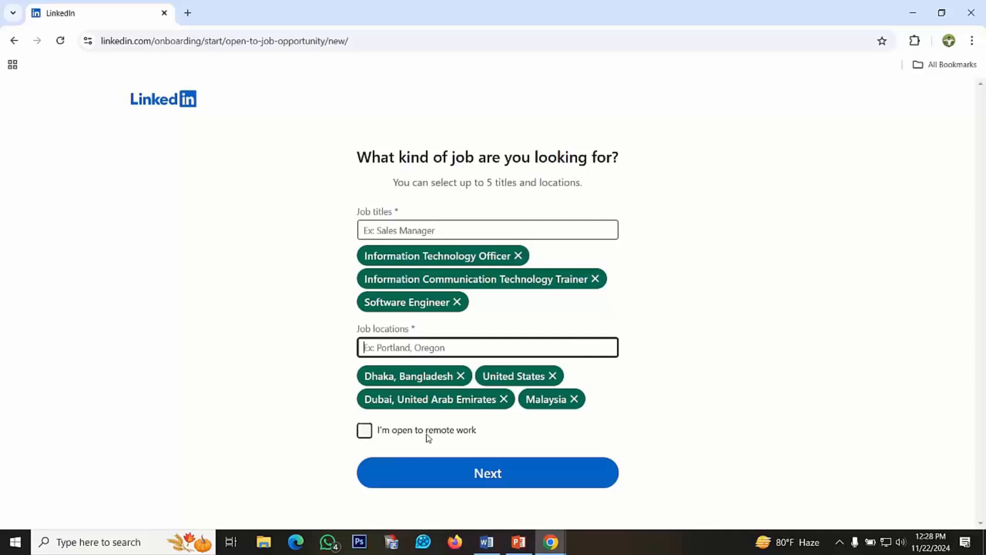
click(364, 432)
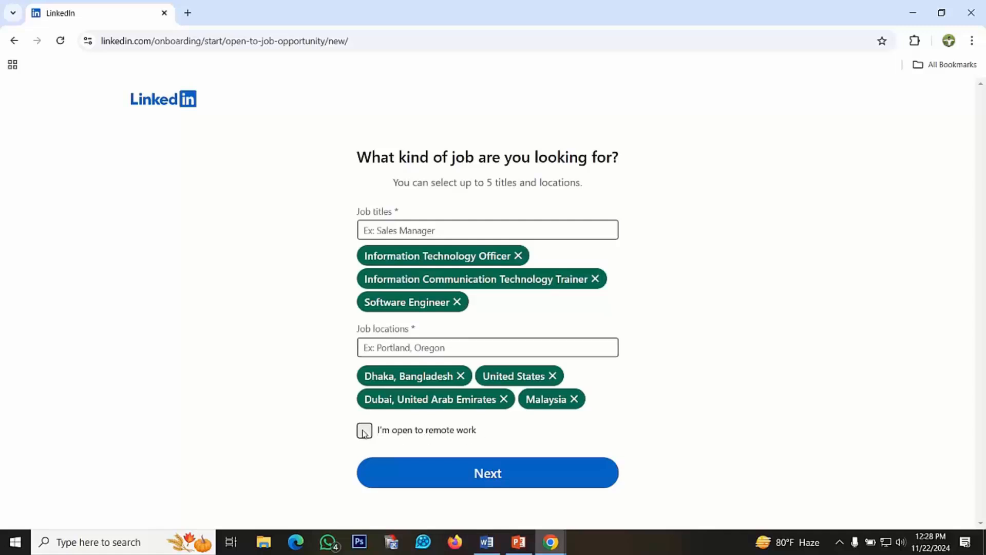
click(488, 475)
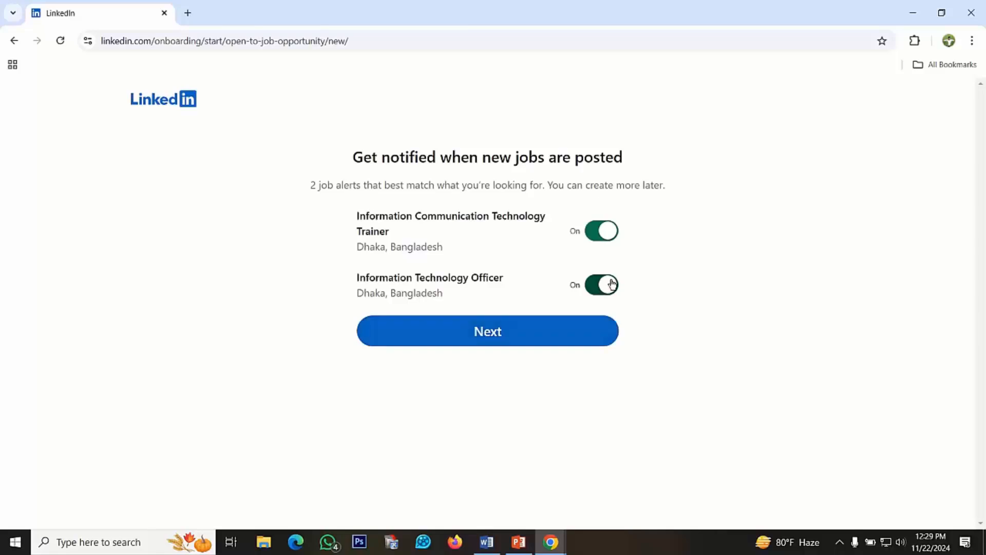
Proceed through onboarding to the connection suggestions, keeping both job alerts and sharing with recruiters switched on
click(484, 334)
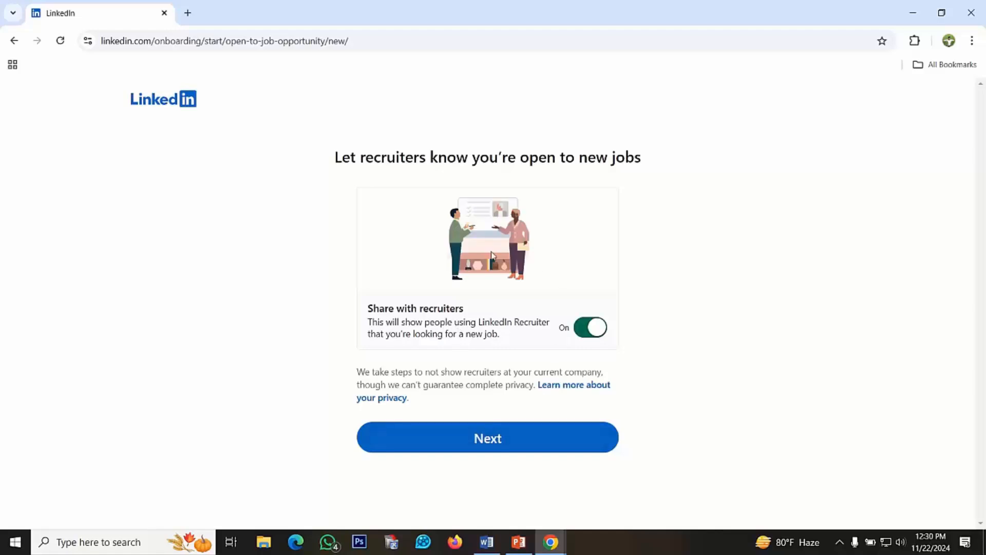
click(498, 441)
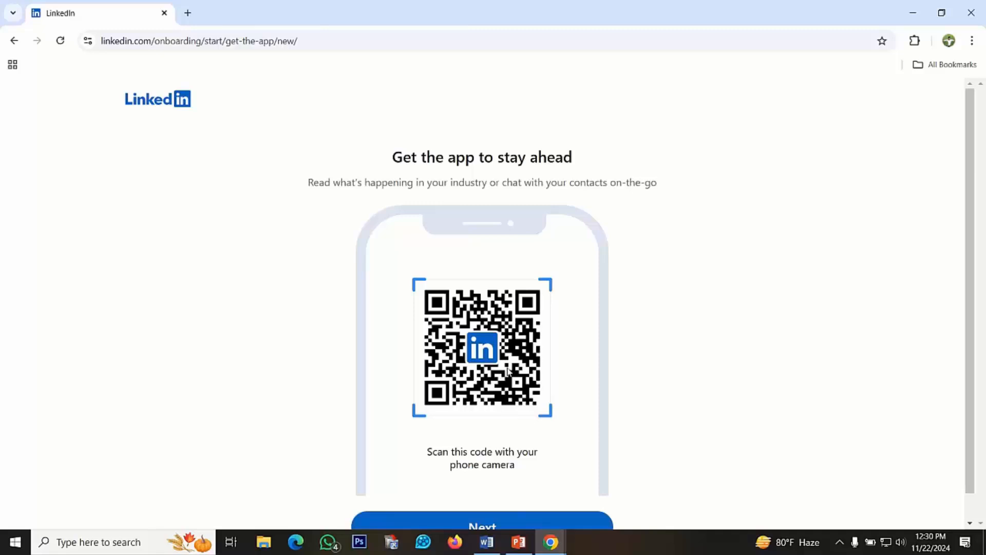
scroll(509, 371, down, 1)
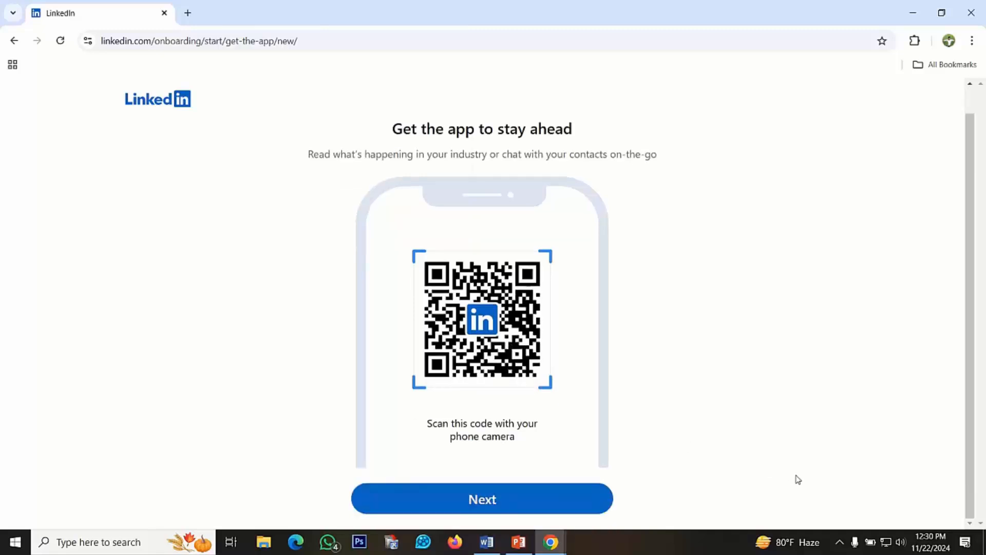
click(515, 502)
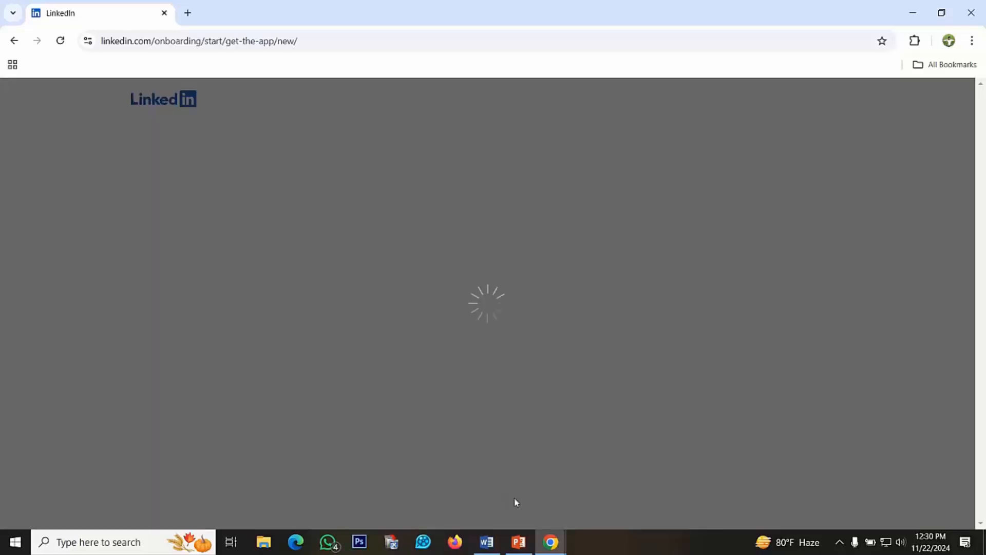
scroll(625, 396, down, 2)
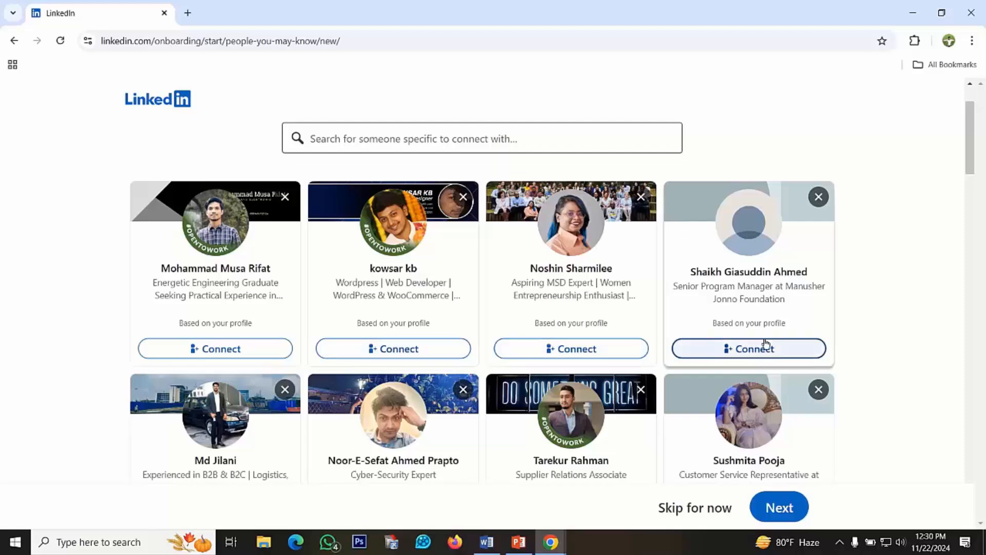
Look through the suggested people and skip the connection suggestions without sending any invitations
scroll(579, 370, down, 3)
scroll(579, 370, up, 4)
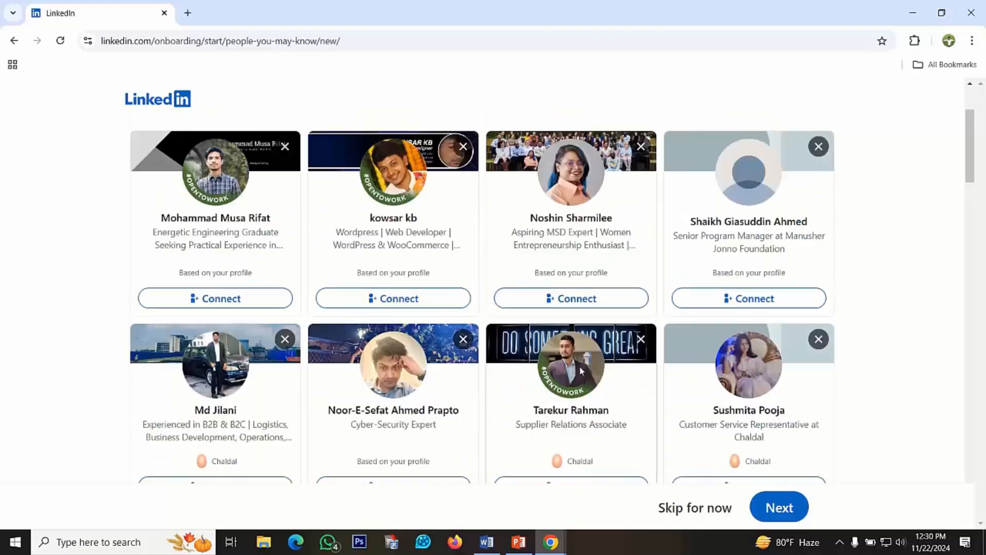
scroll(540, 334, up, 1)
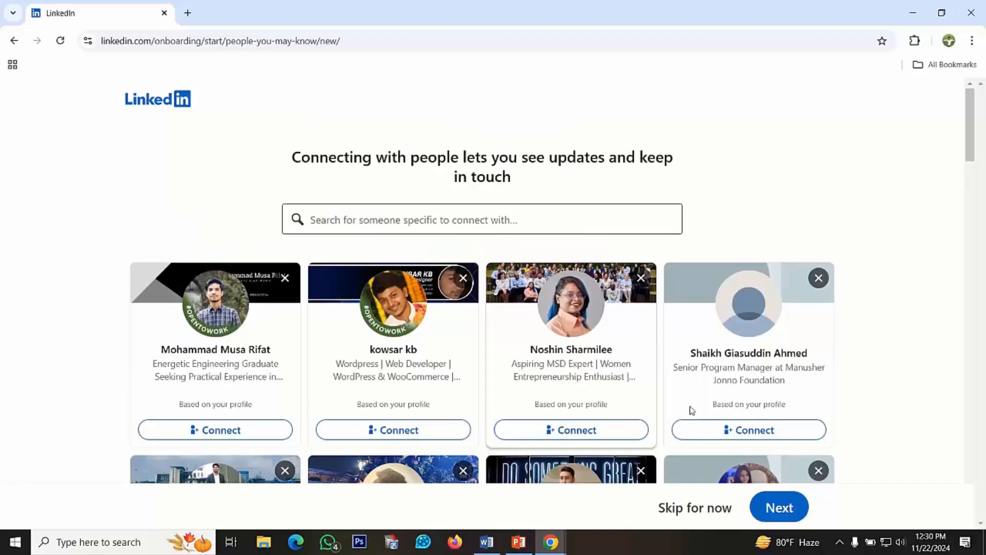
click(678, 508)
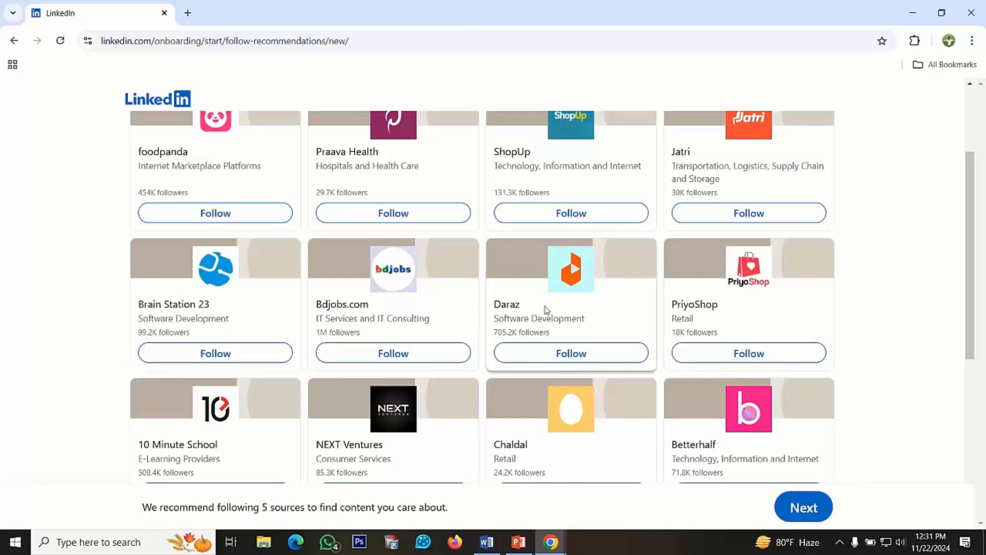
Follow Bdjobs.com, Chaldal and PRAN-RFL Group among the recommended sources, and continue past the follow recommendations
scroll(473, 314, up, 3)
scroll(473, 315, down, 3)
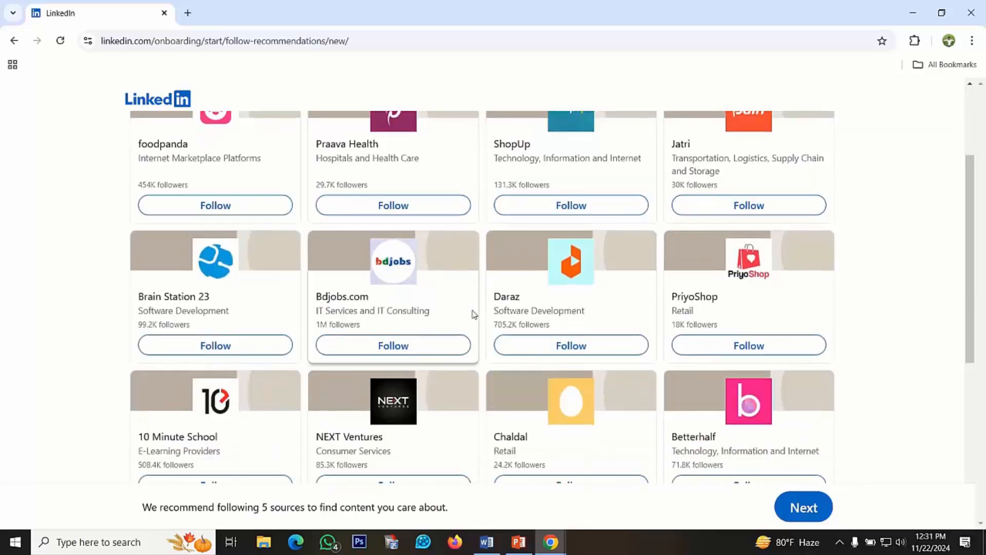
click(389, 350)
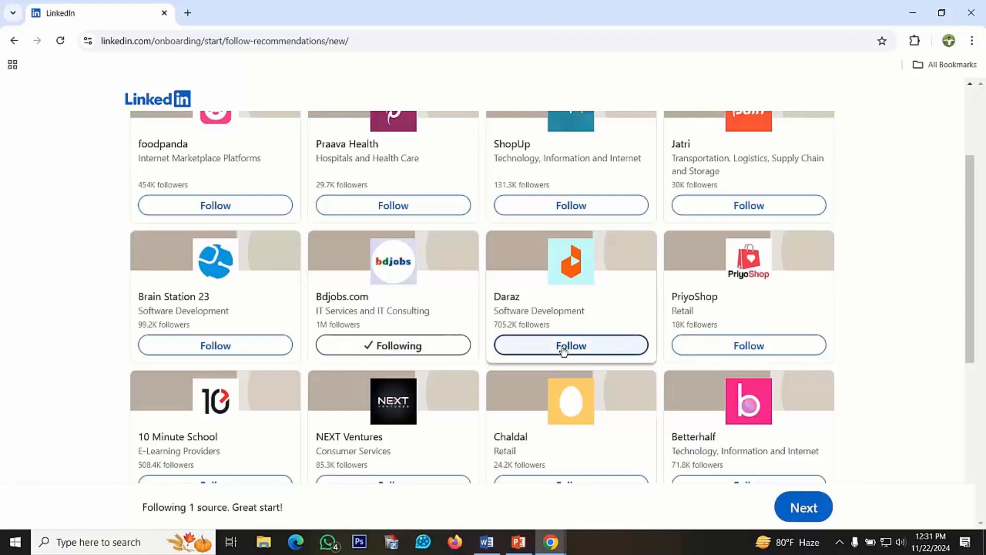
scroll(565, 354, down, 3)
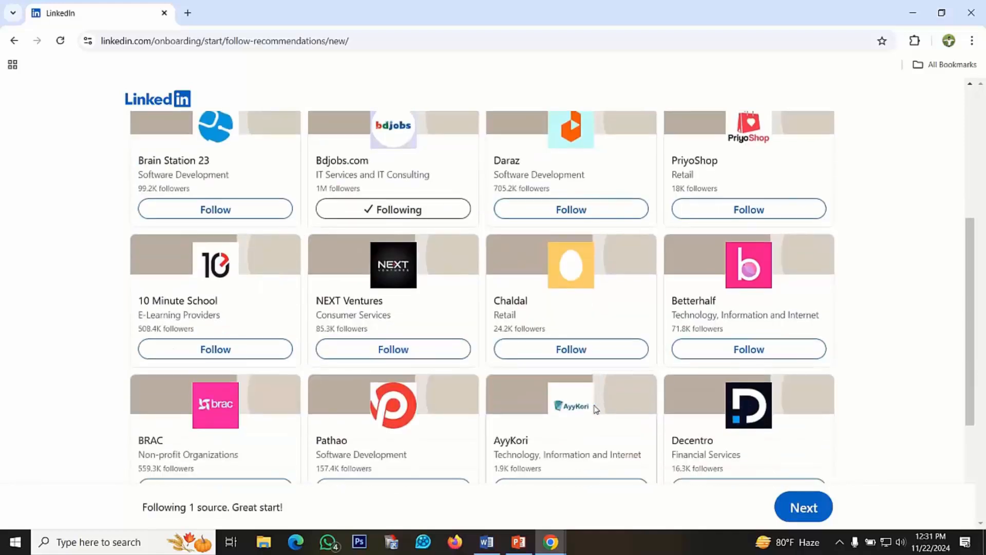
click(568, 351)
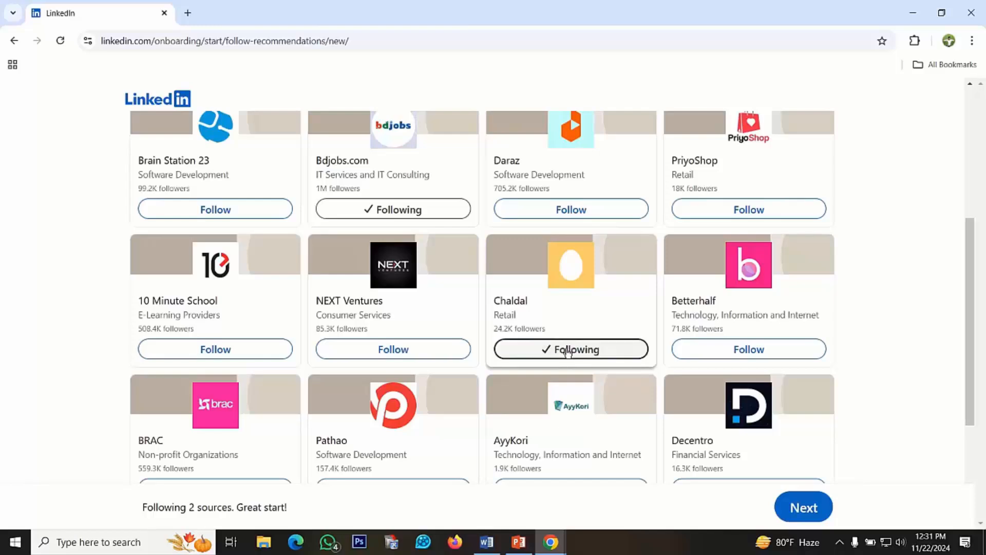
scroll(568, 351, down, 4)
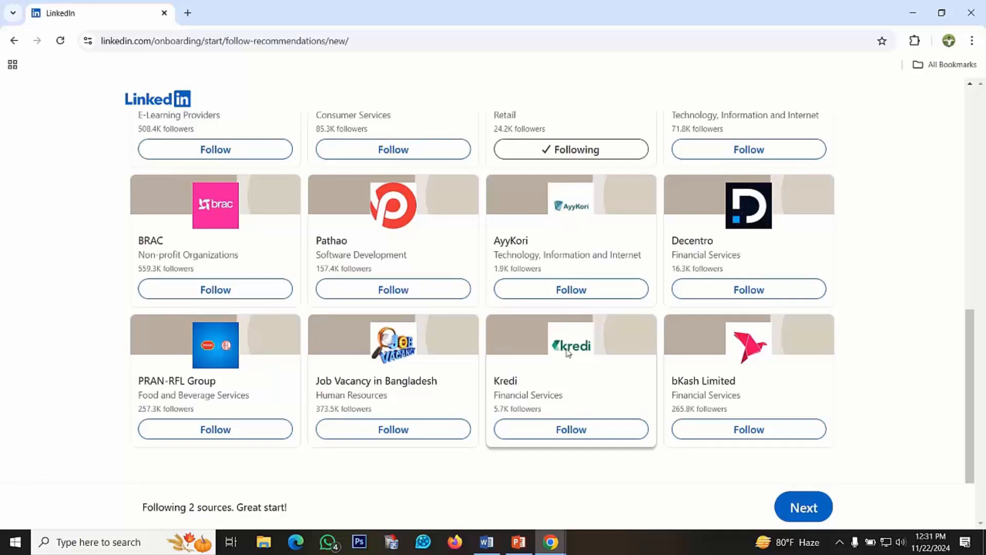
click(224, 433)
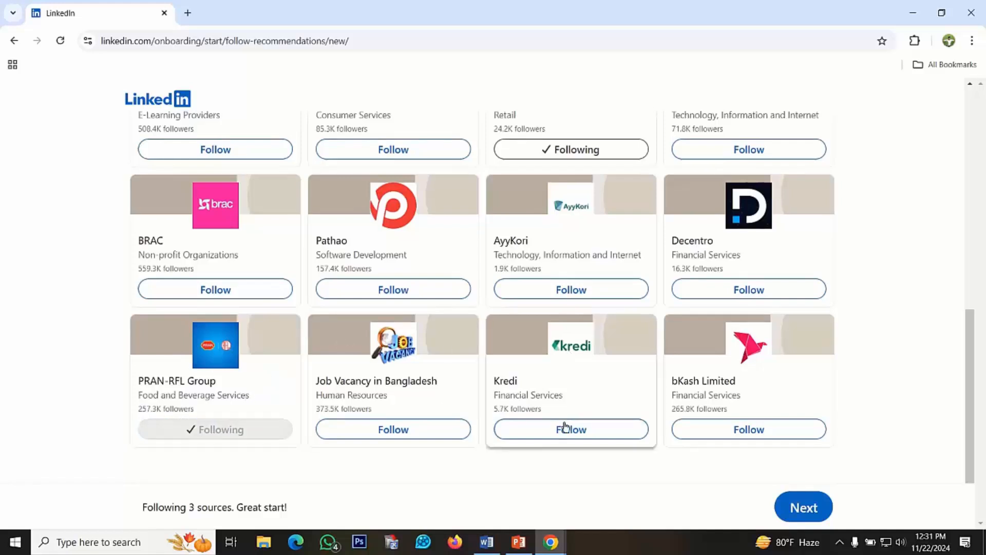
click(791, 506)
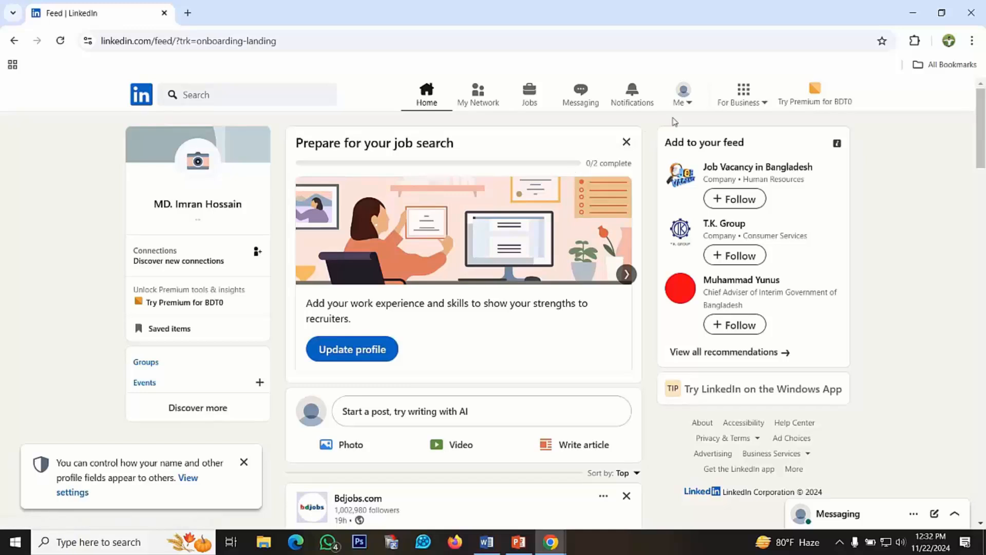
Open the account's own profile, upload the image "PP(04-11-2024)" as the profile photo and save it with the default crop
click(689, 104)
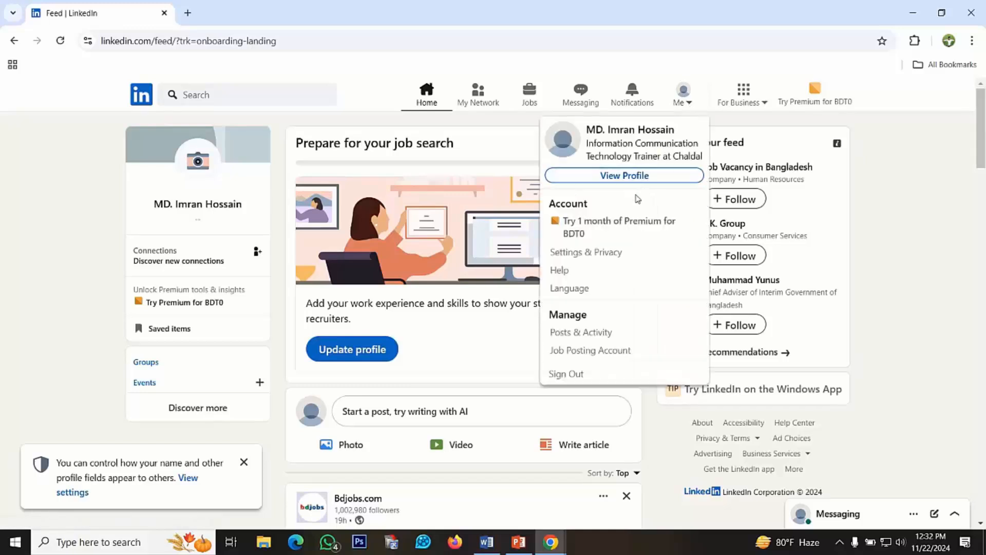
click(623, 176)
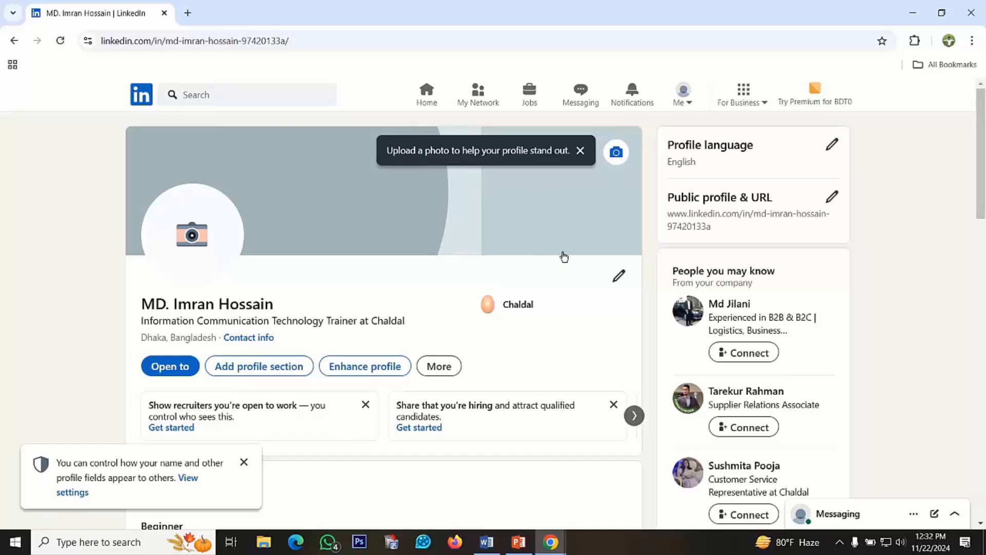
click(197, 242)
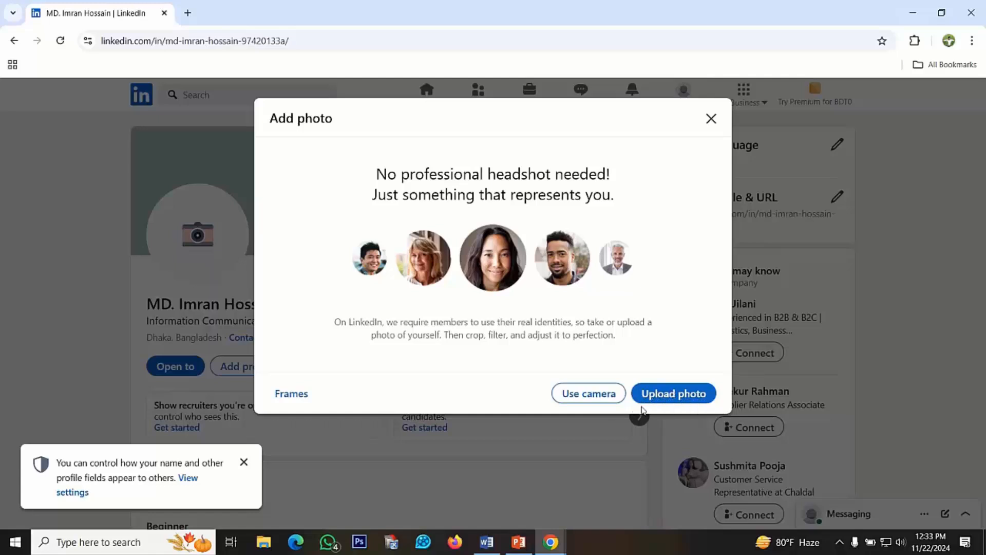
click(668, 398)
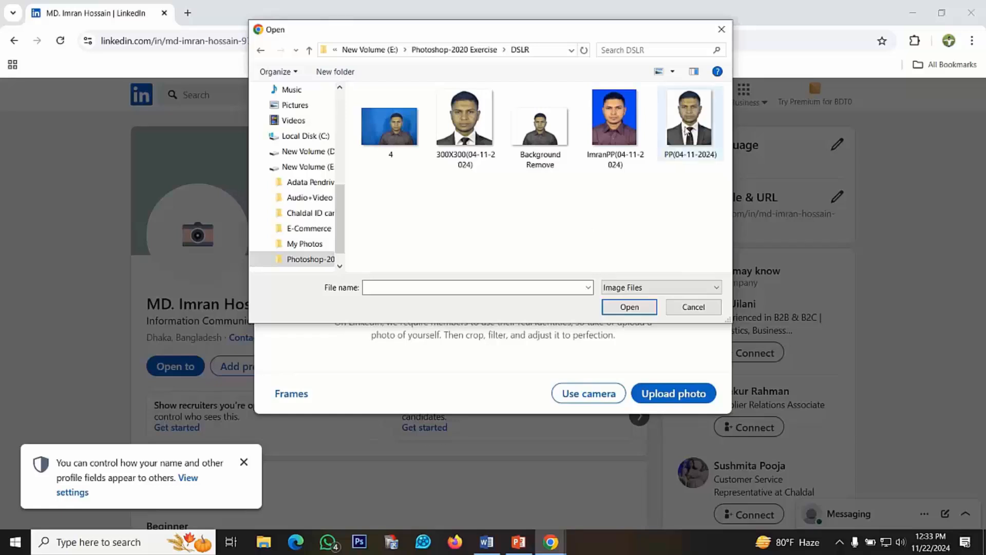
click(690, 129)
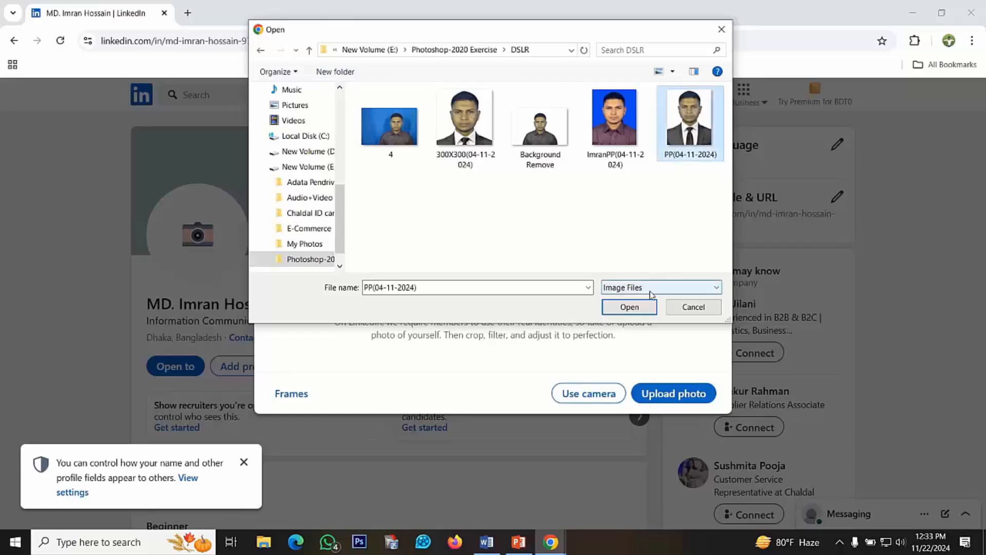
click(630, 307)
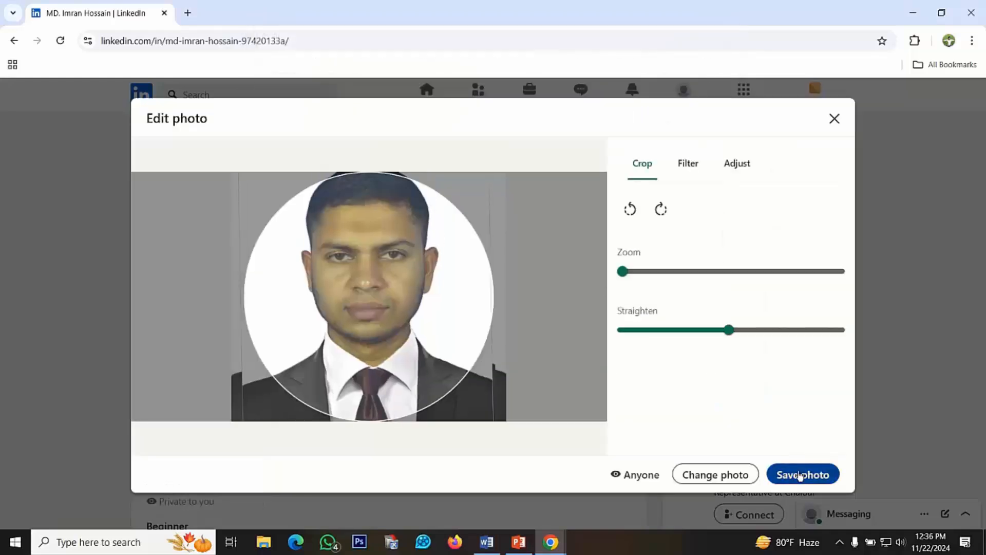
click(800, 475)
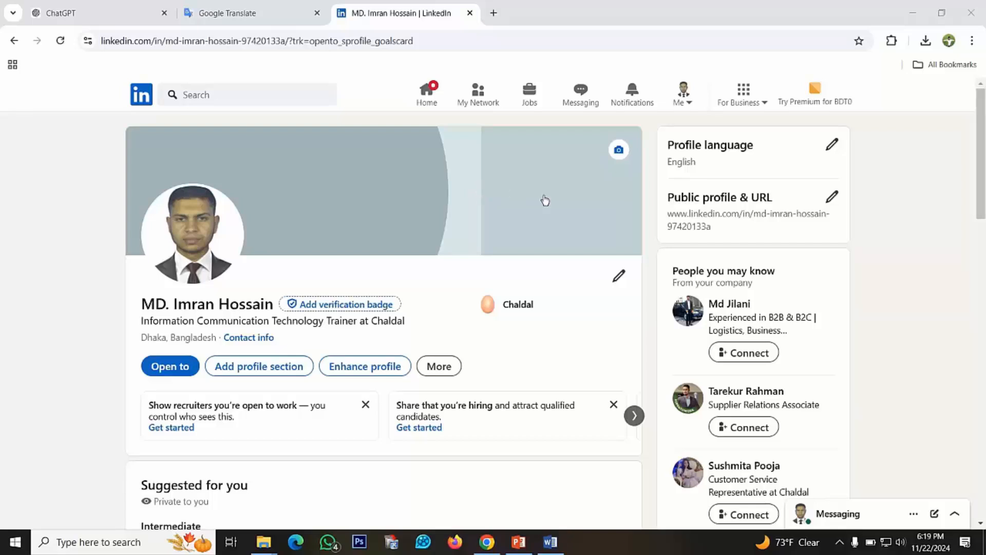
Upload the image "kuala-lumpur-1820944_1280" from the Background folder as the profile's background photo
click(619, 151)
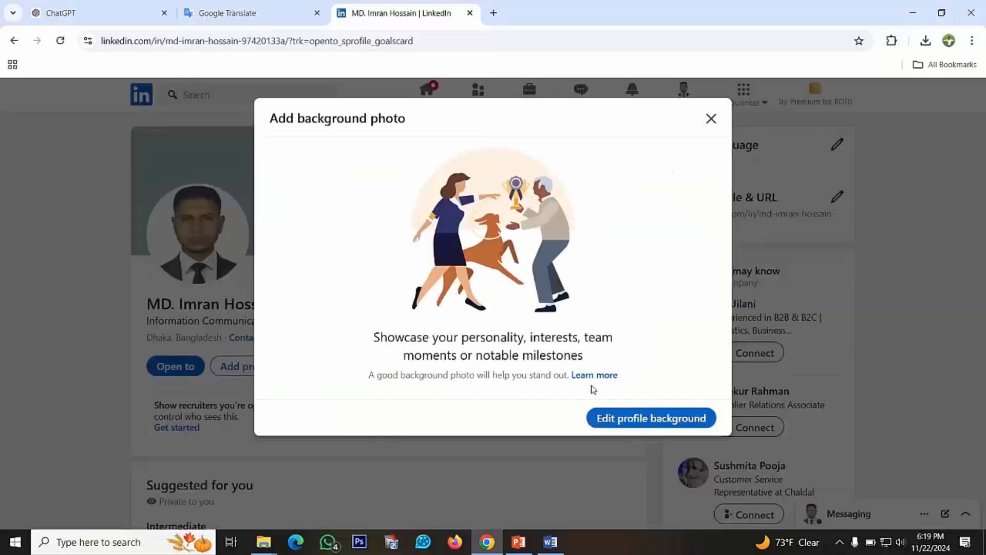
click(649, 422)
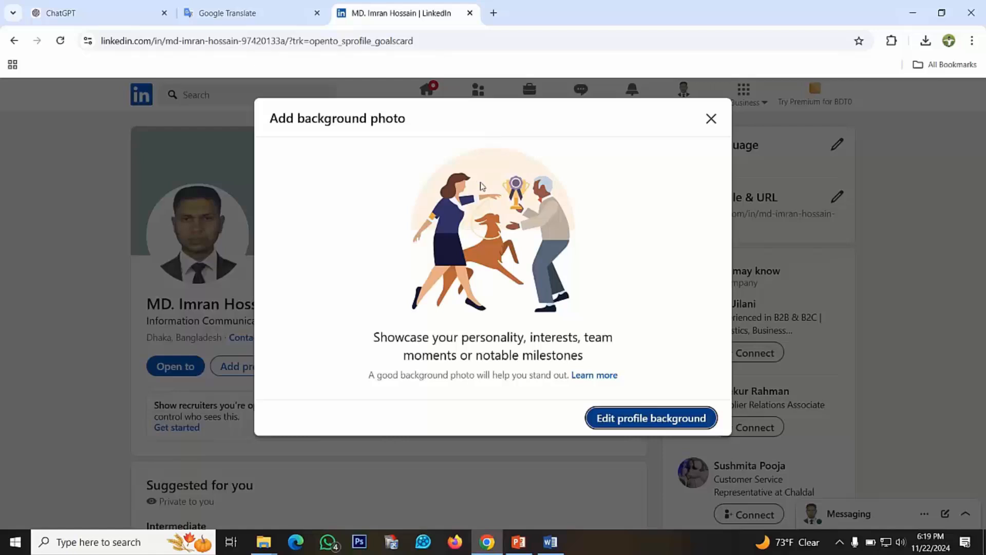
mouse_move(447, 4)
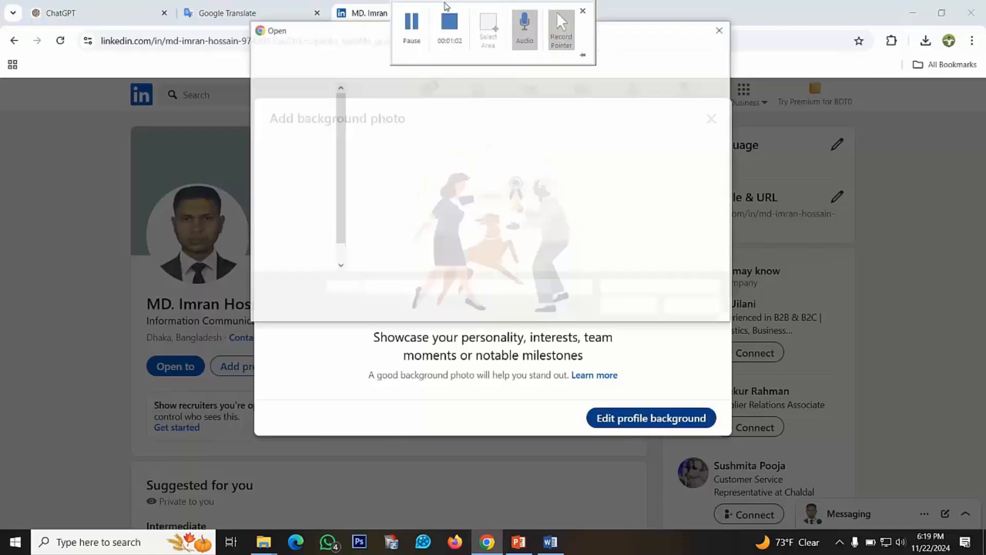
scroll(565, 210, down, 1)
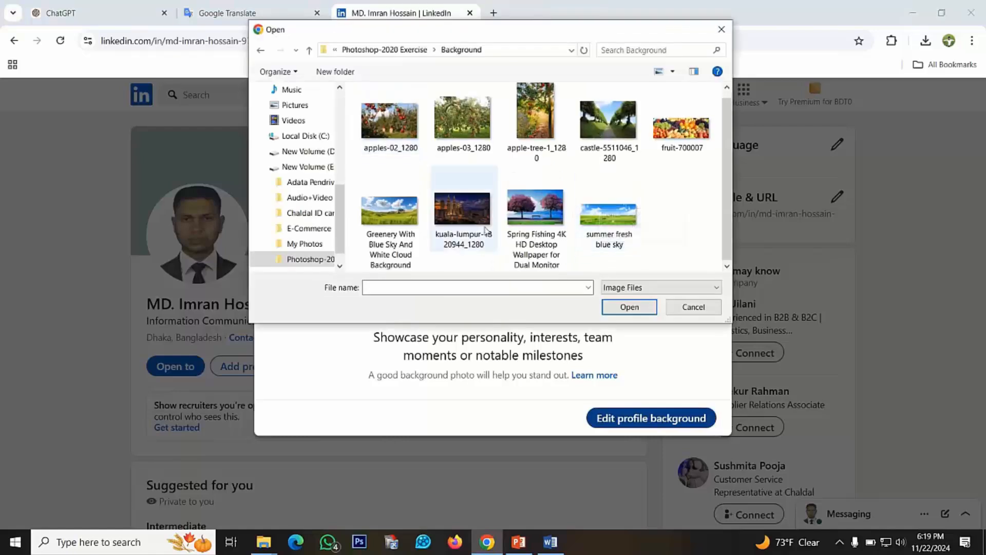
click(458, 213)
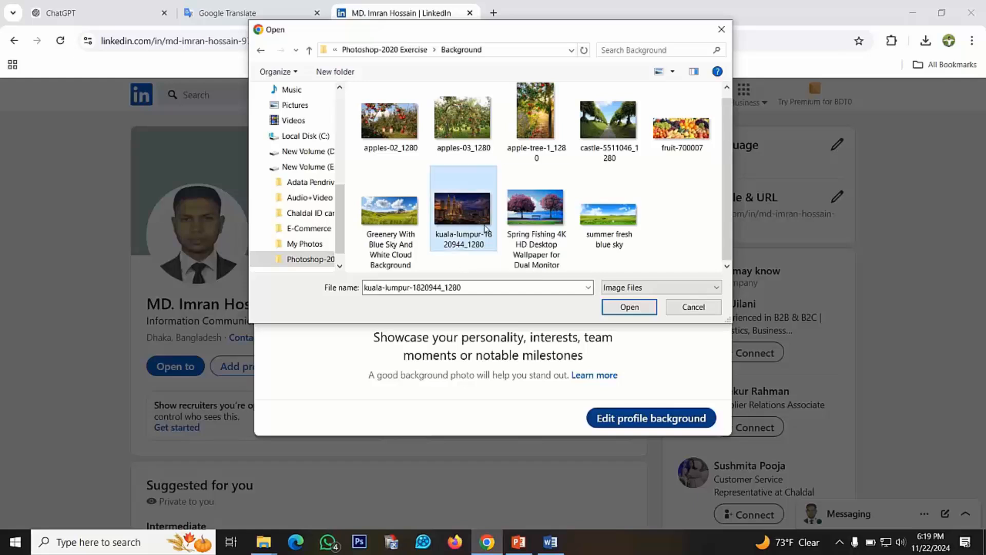
click(637, 308)
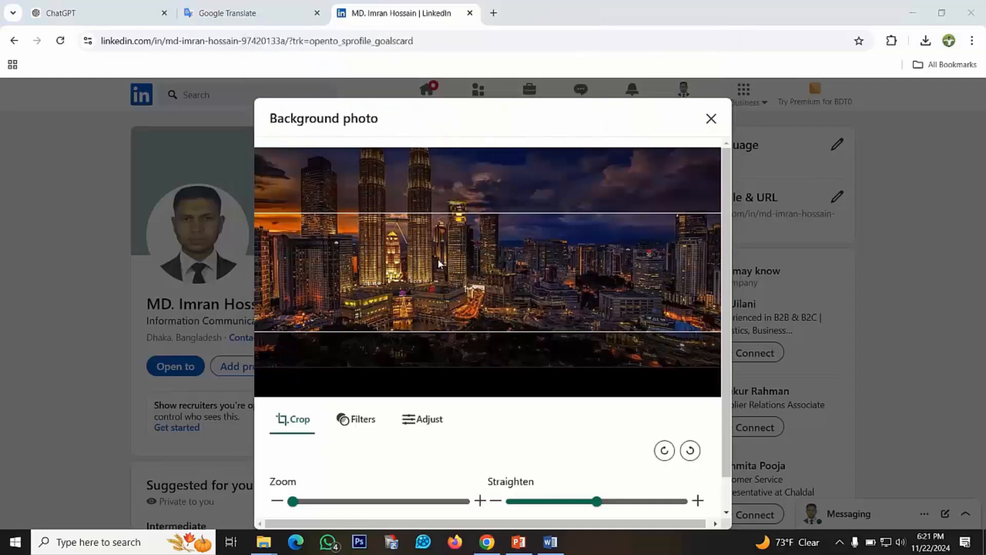
Shift the skyline picture slightly within the crop frame and apply it as the profile background
mouse_move(435, 272)
mouse_down()
mouse_move(434, 263)
mouse_move(435, 277)
mouse_up()
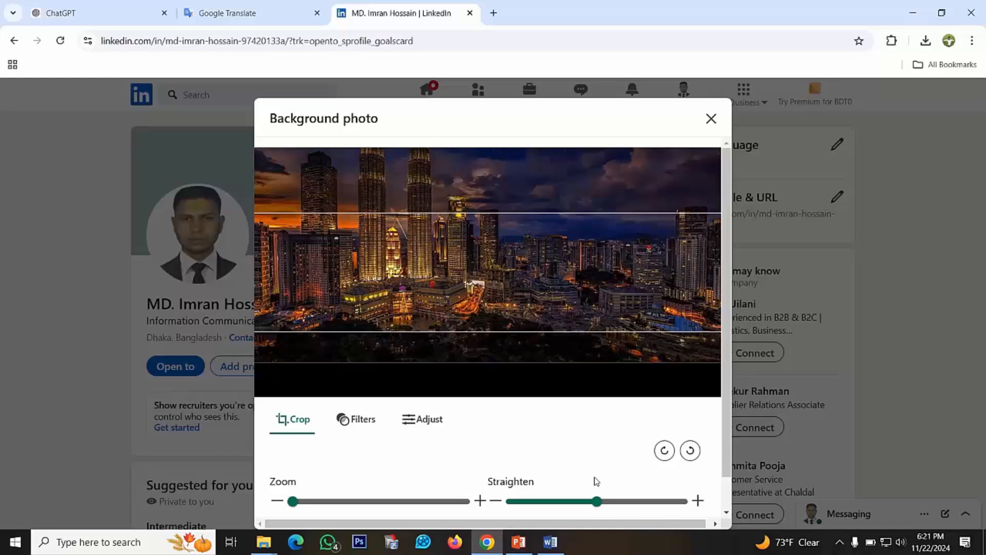
scroll(596, 481, down, 1)
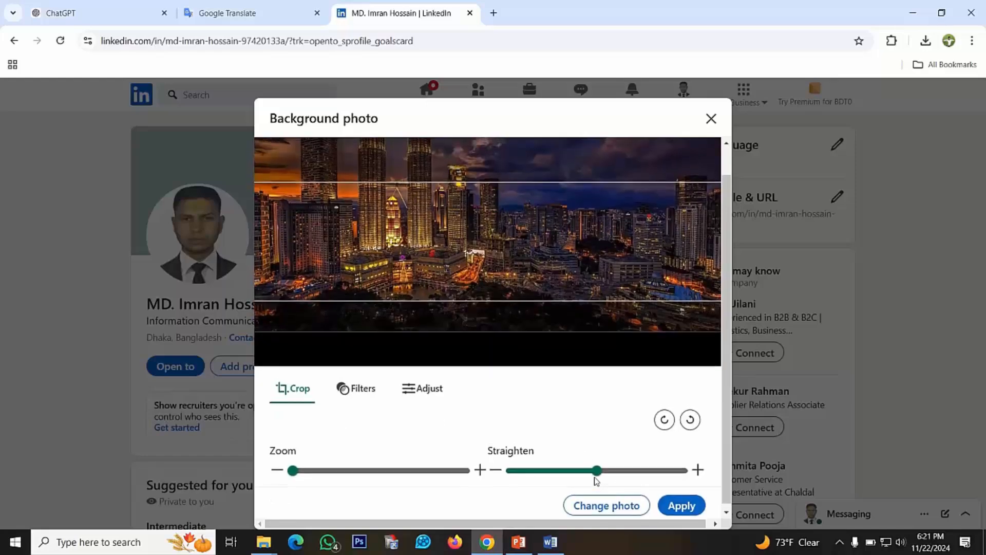
click(680, 501)
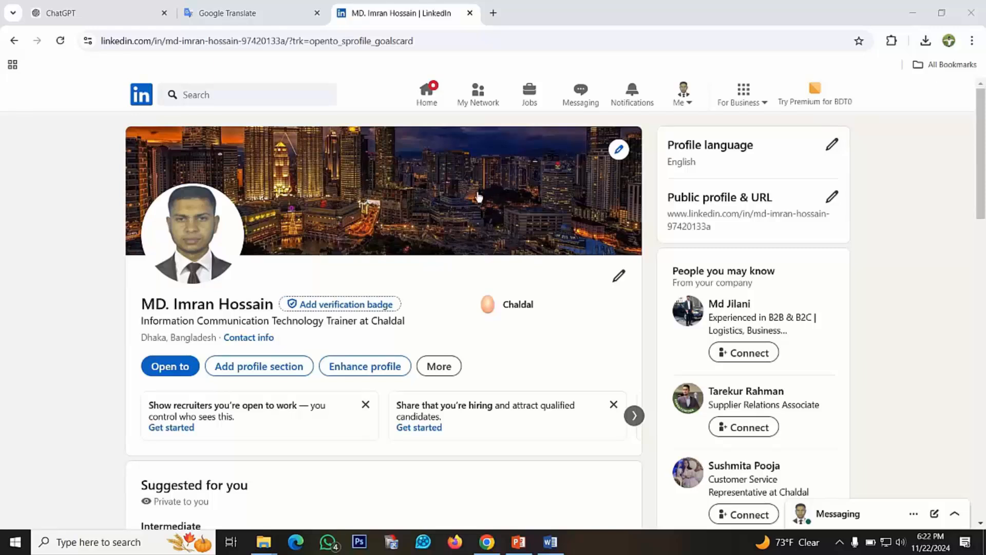
Set the profile as open to finding a new job, visible to all LinkedIn members, keeping the prefilled preferences, and save
scroll(504, 335, down, 1)
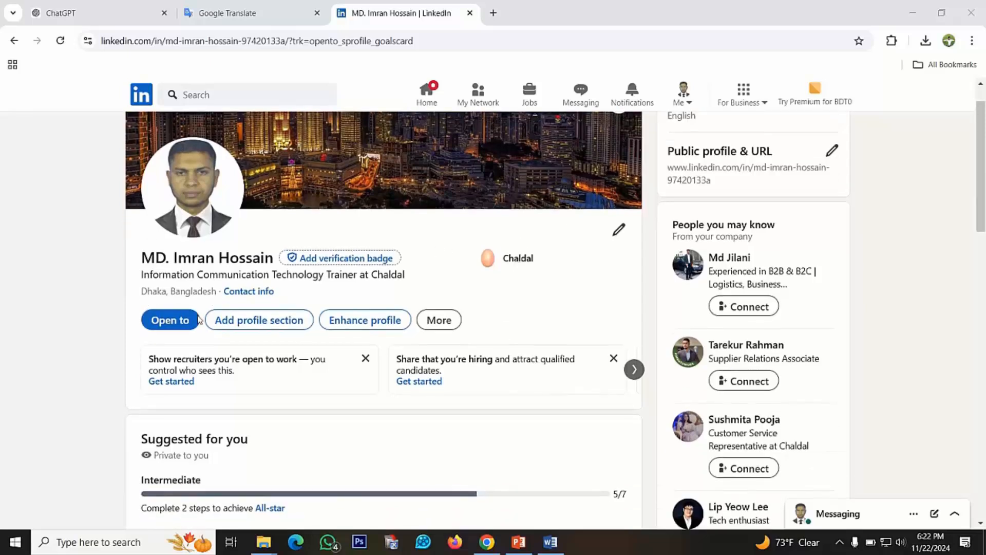
click(179, 325)
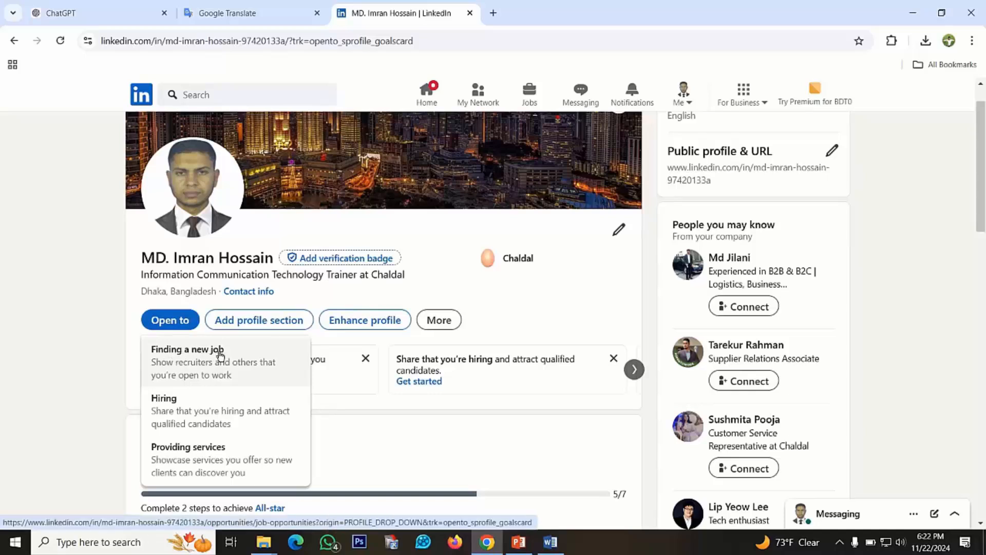
click(185, 354)
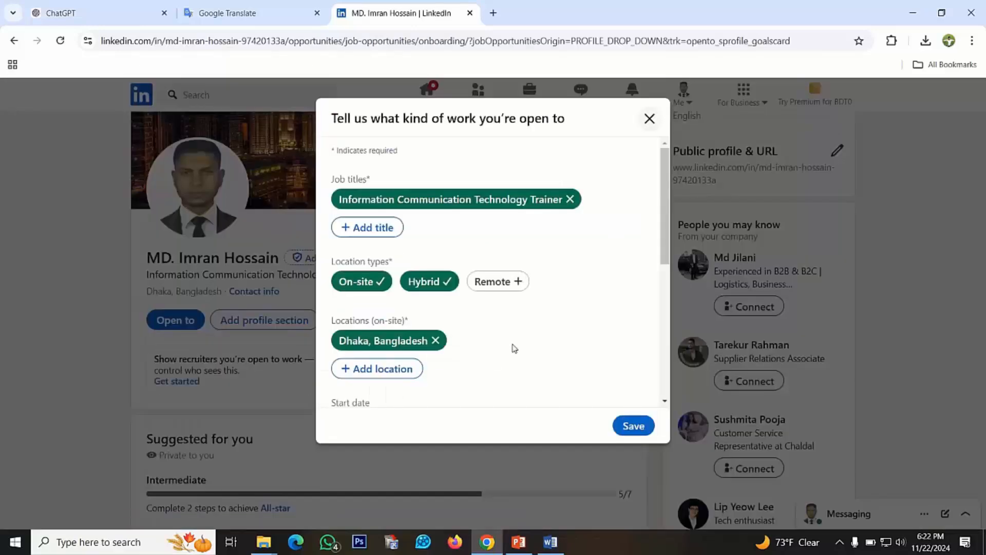
scroll(501, 273, down, 5)
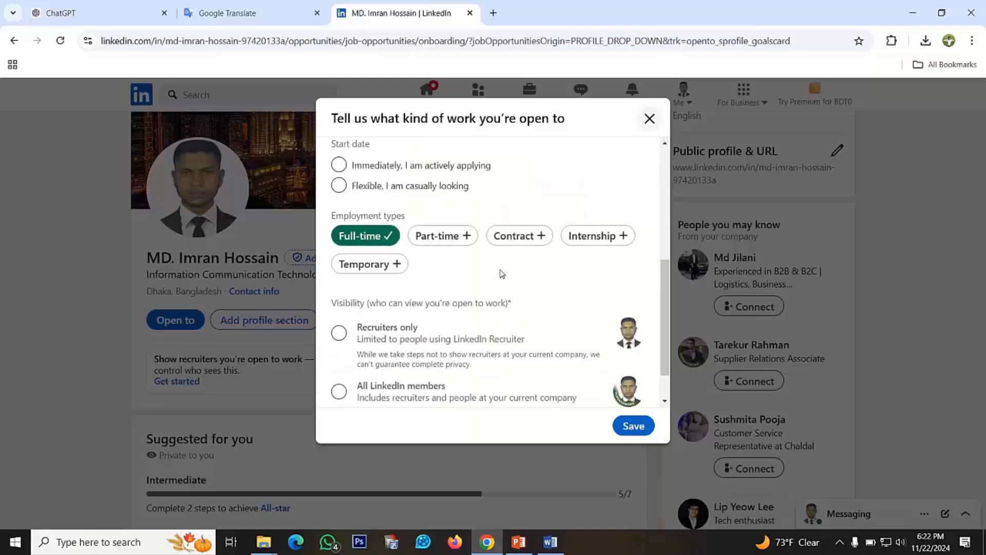
scroll(502, 273, up, 1)
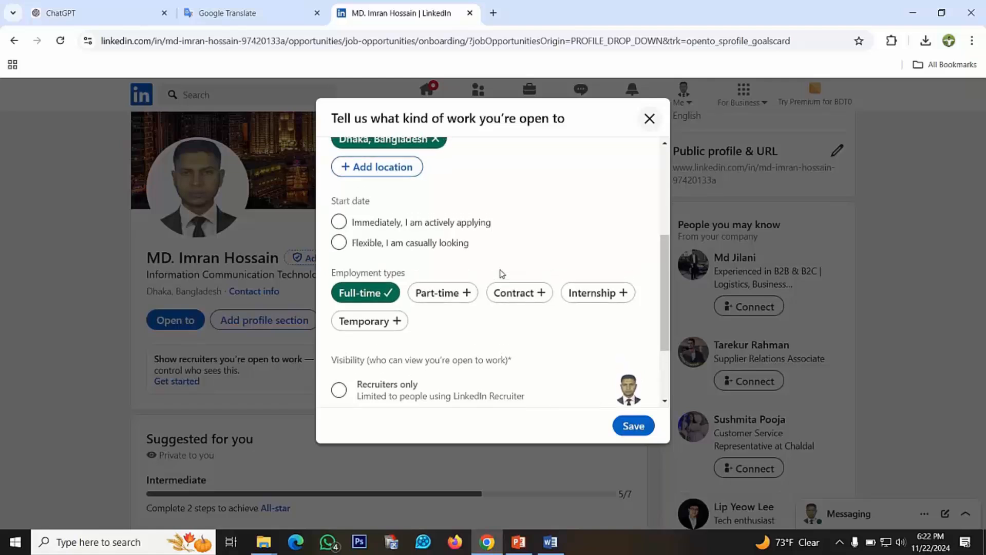
scroll(502, 273, down, 2)
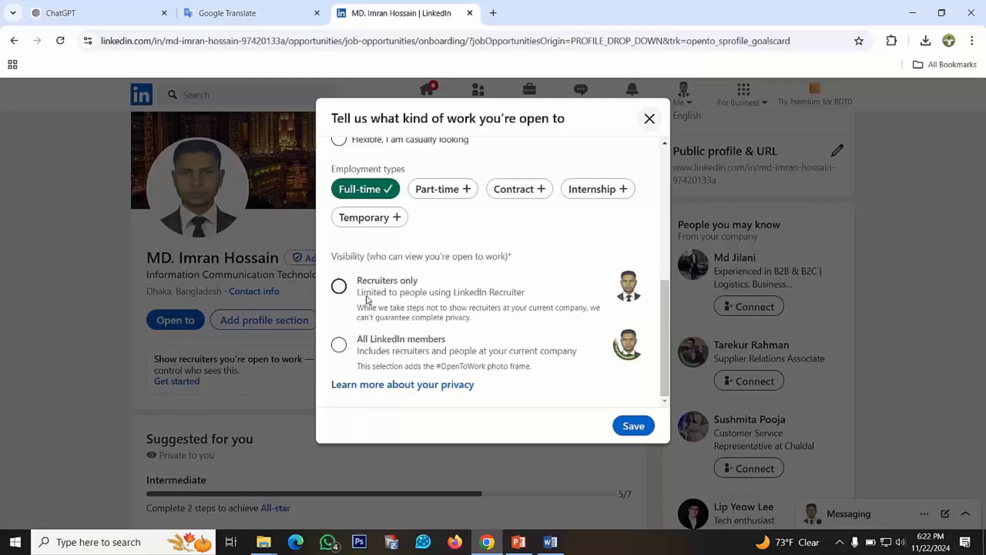
click(339, 346)
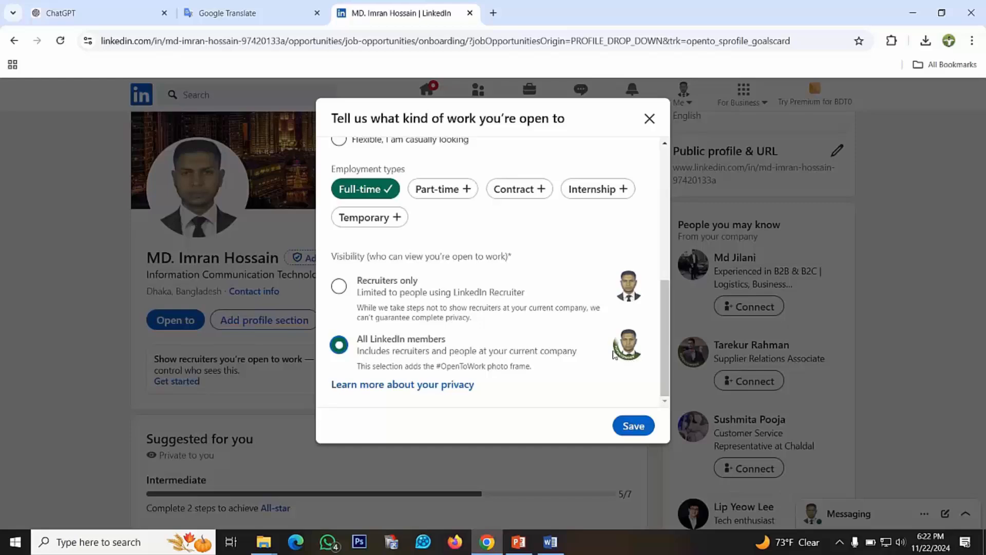
click(633, 426)
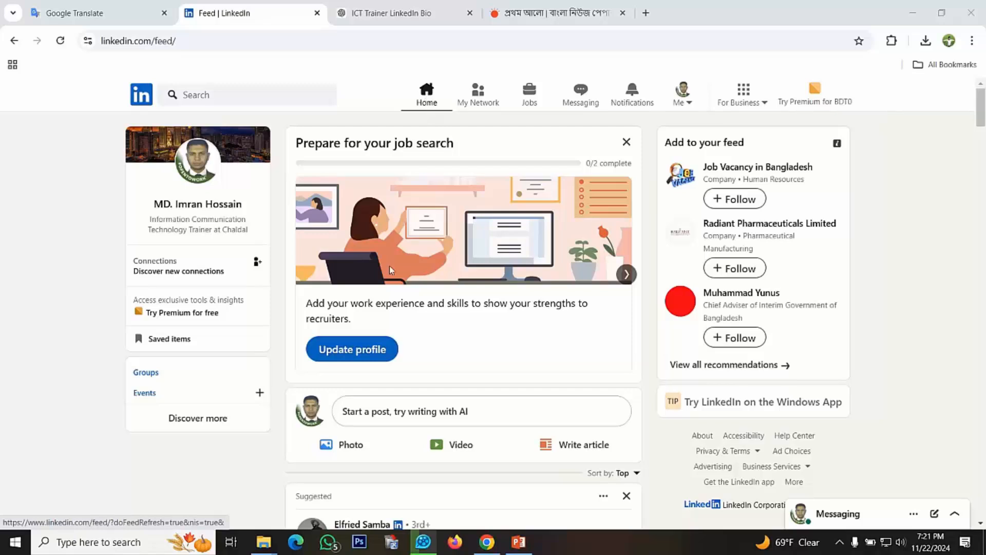
Start the profile update from the home feed and confirm Information Communication Technology Trainer at Chaldal as the most recent work experience
click(353, 357)
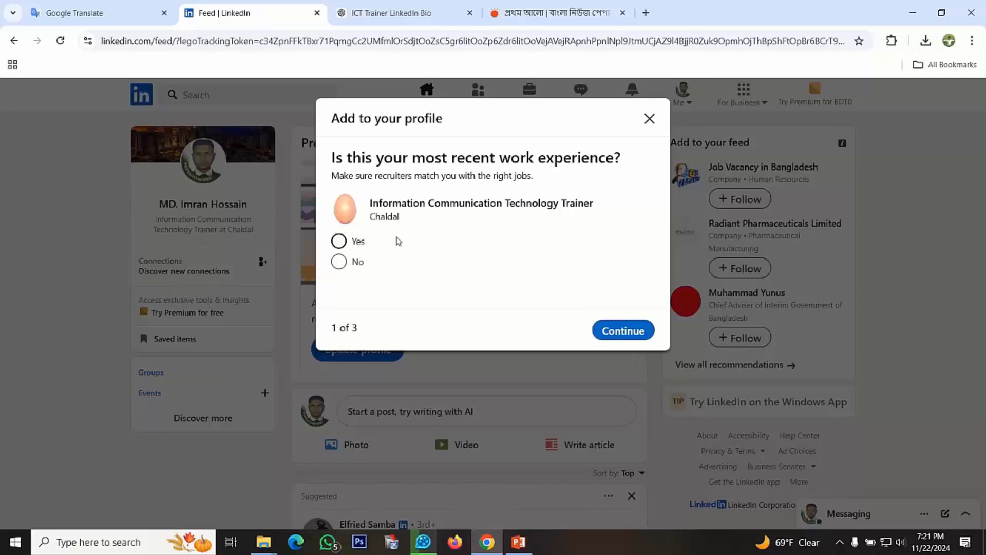
click(338, 242)
click(619, 335)
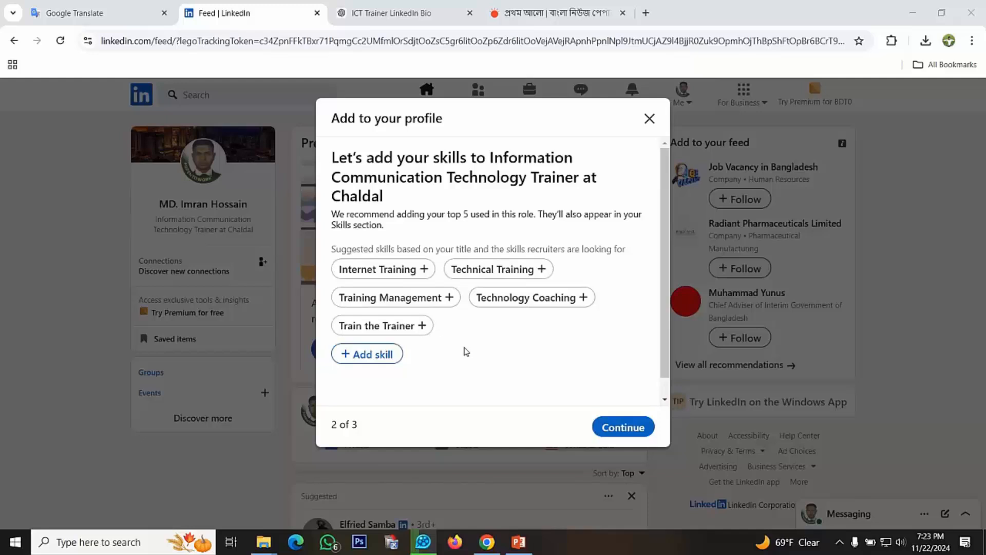
Select the suggested skills Technical Training and Training Management for the Chaldal trainer role, and add Computer Hardware as a further skill
click(494, 275)
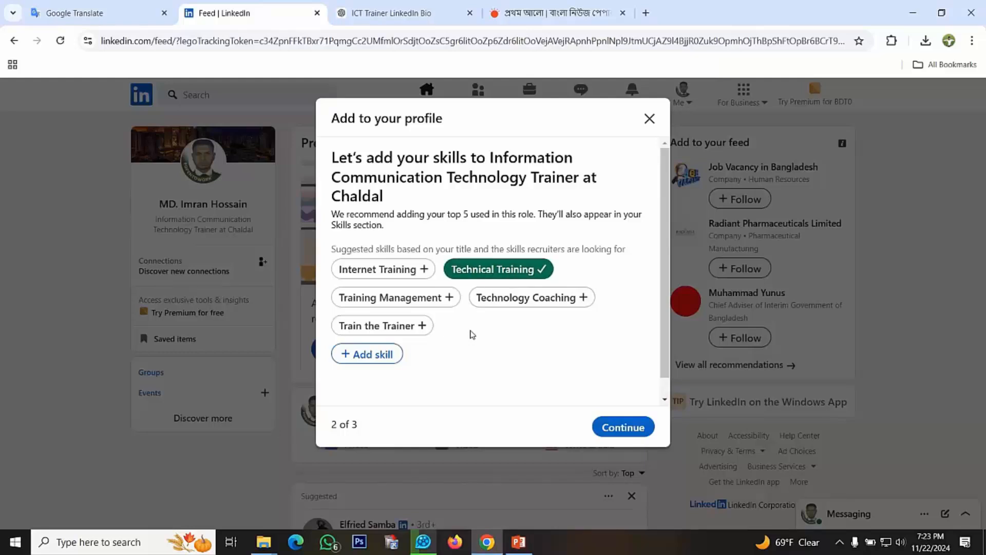
click(405, 299)
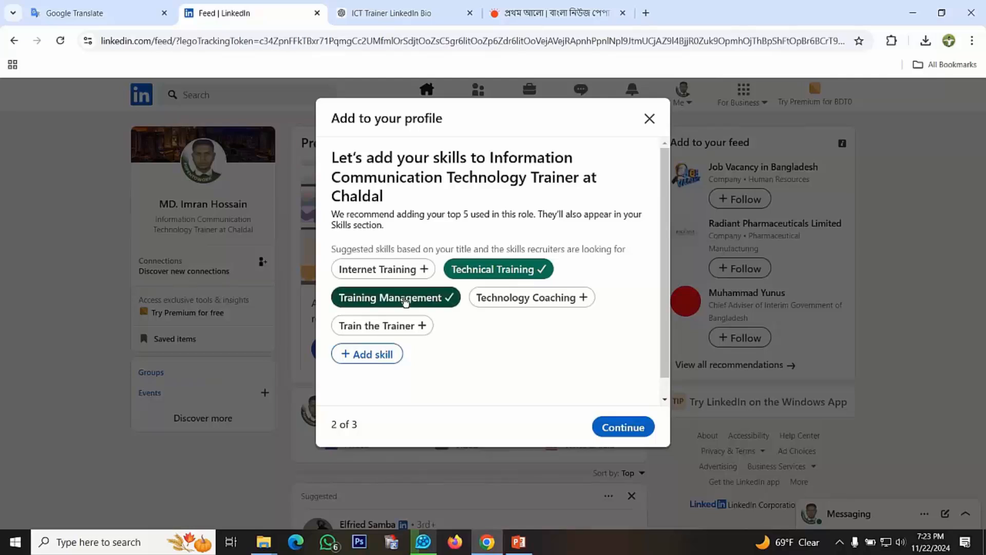
click(378, 355)
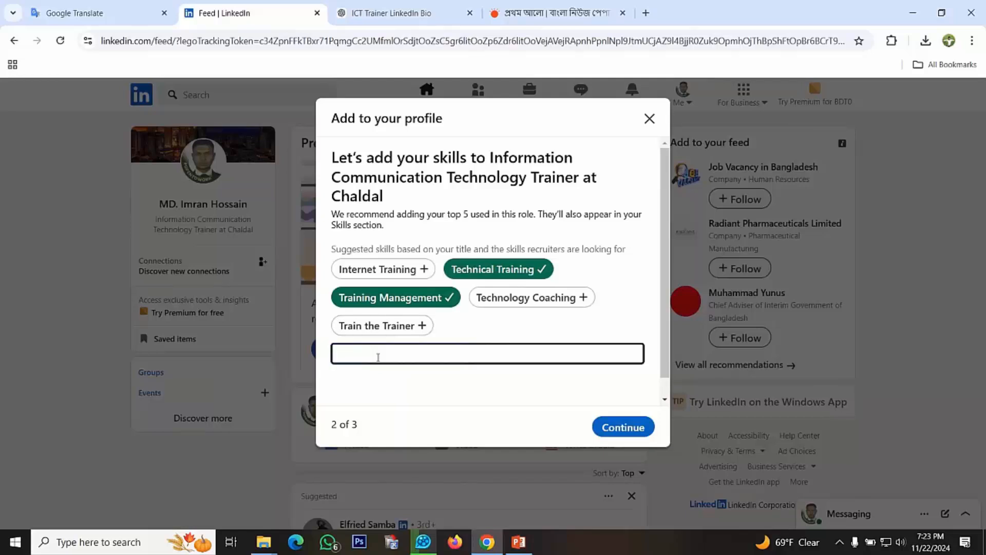
scroll(356, 358, down, 1)
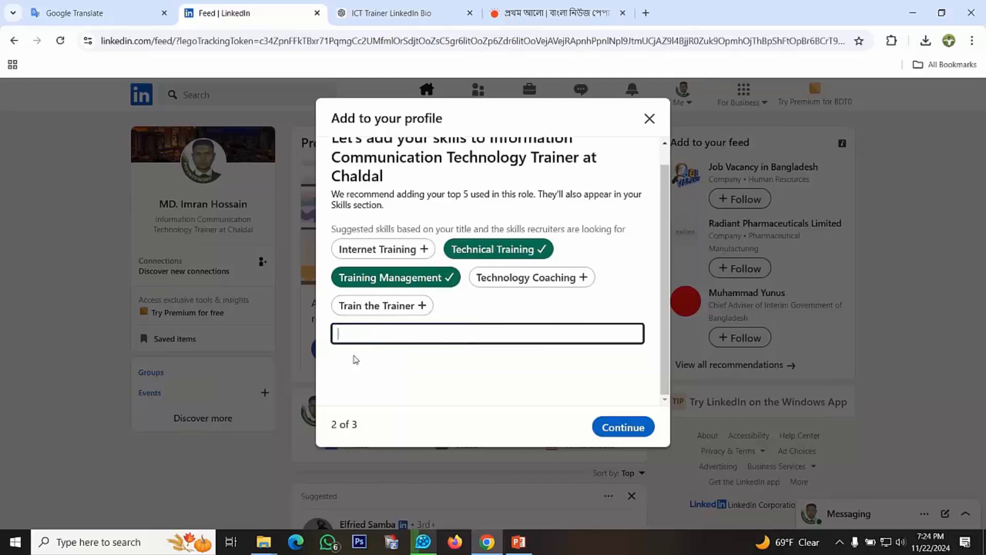
text(Ha)
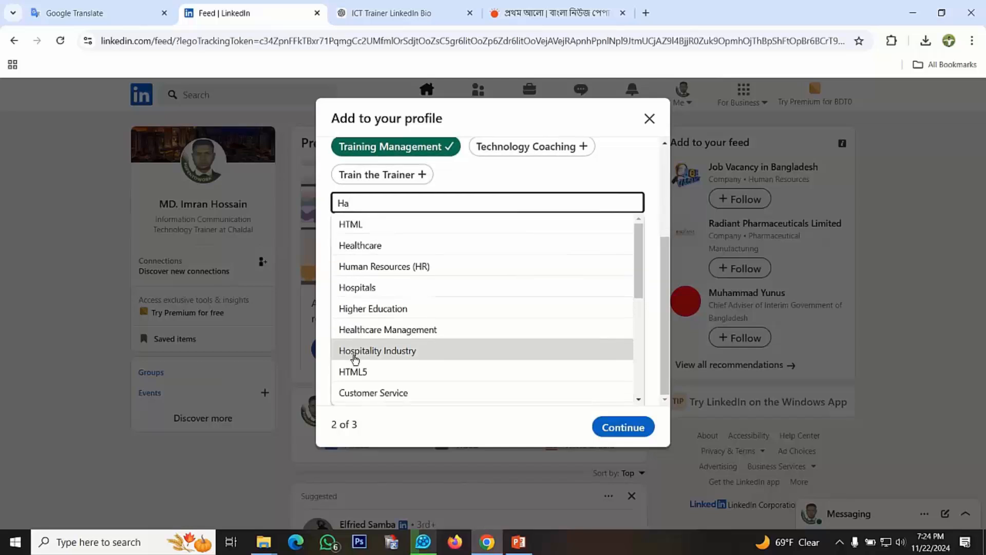
scroll(355, 359, down, 3)
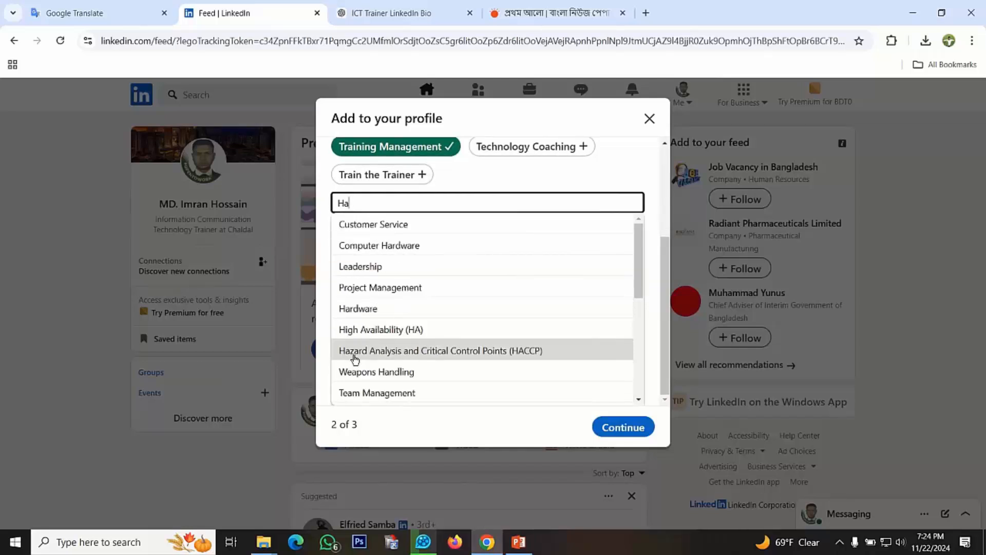
click(400, 249)
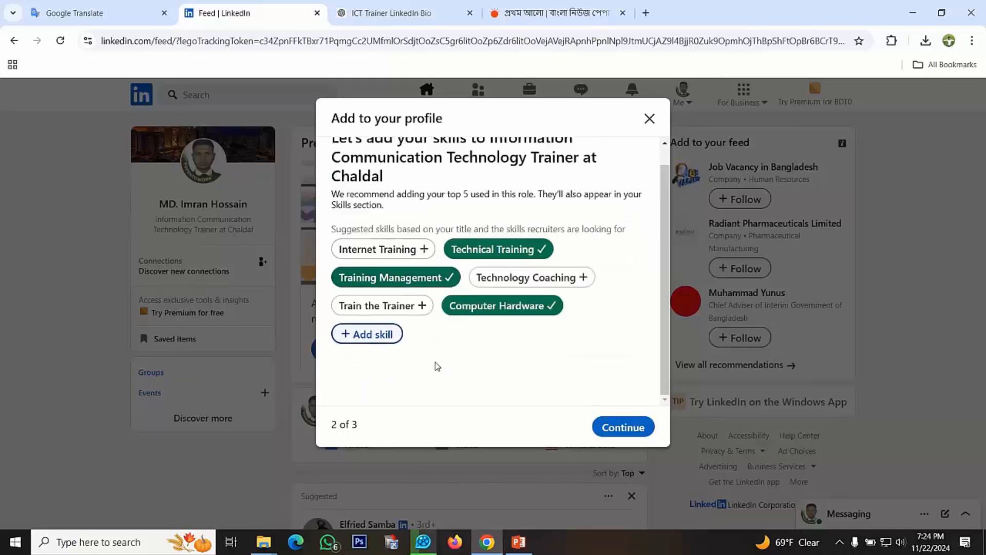
Add the skills Microsoft Office and Computer Hardware Troubleshooting to the role and continue to the location confirmation
click(384, 336)
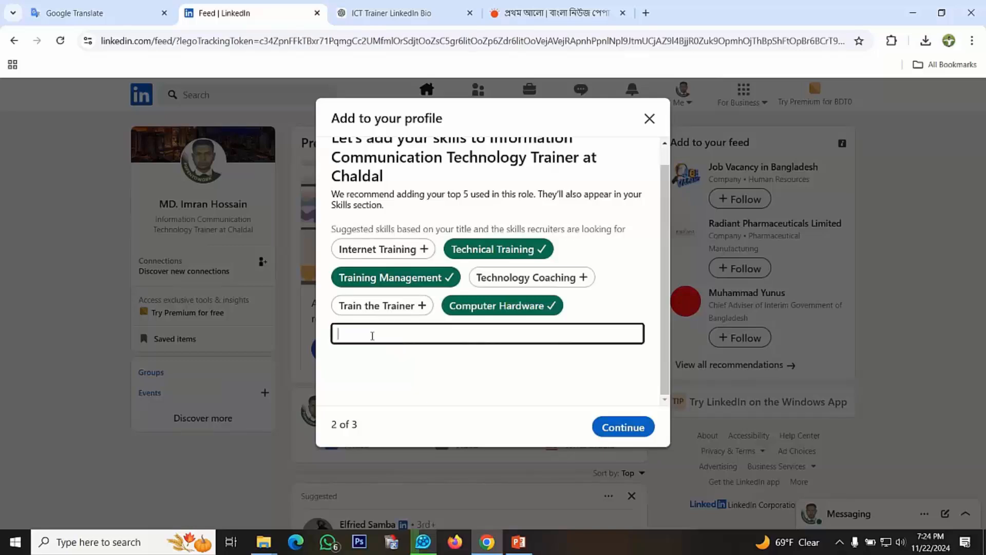
text(MS)
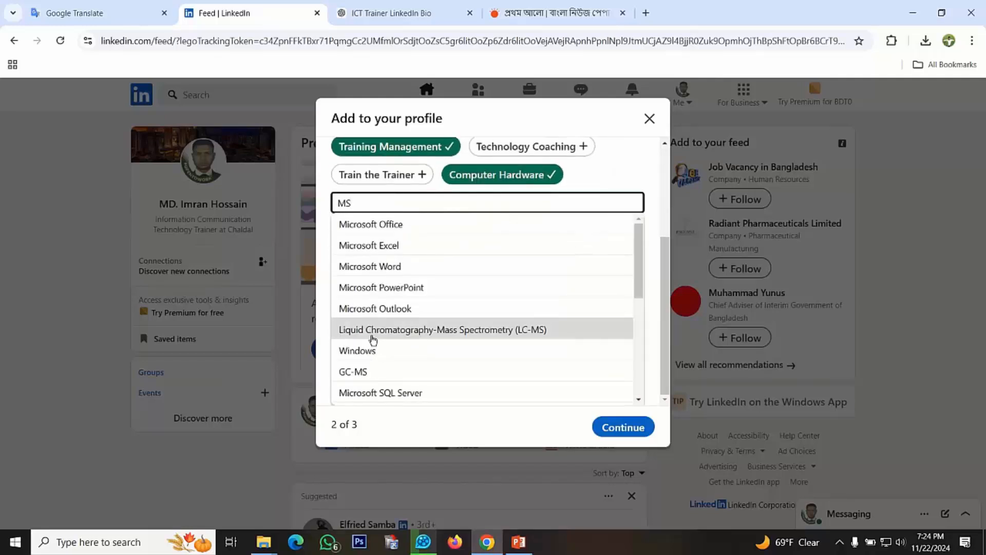
click(398, 231)
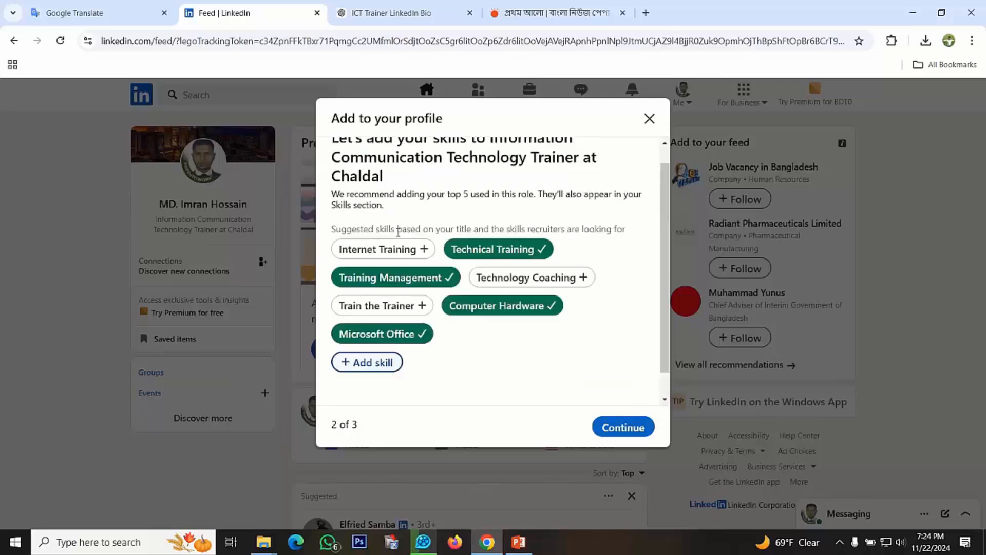
click(387, 363)
text(Computer T)
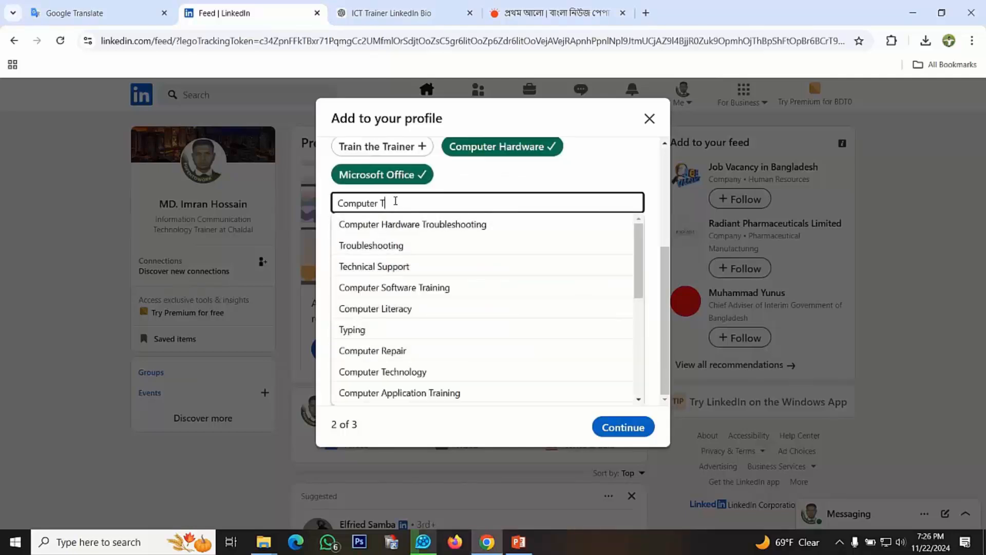
click(408, 226)
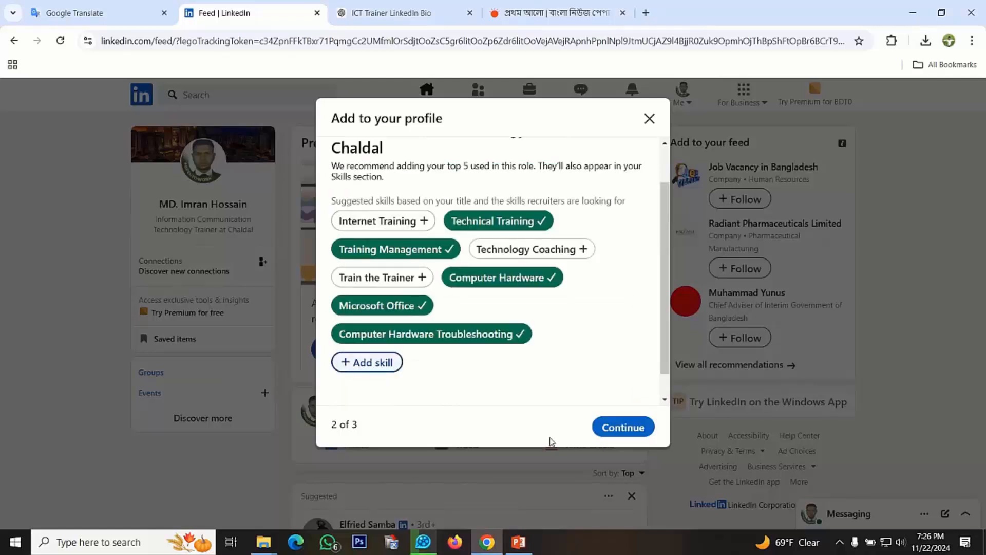
click(608, 430)
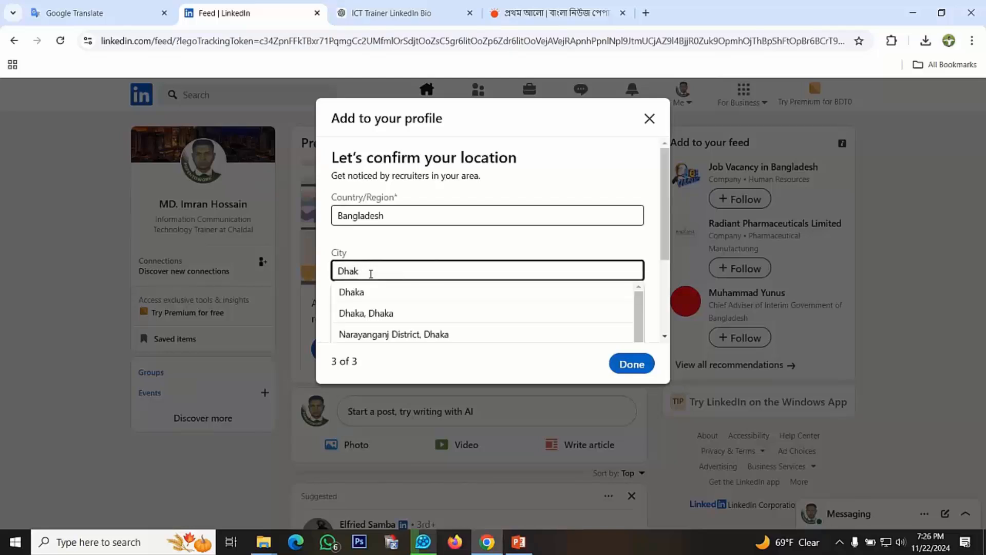
Replace the city with Barisal Sadar Upazila, Barisāl, keeping Bangladesh as the country, and finish the profile update
key(BackSpace)
key(BackSpace)
key(BackSpace)
key(BackSpace)
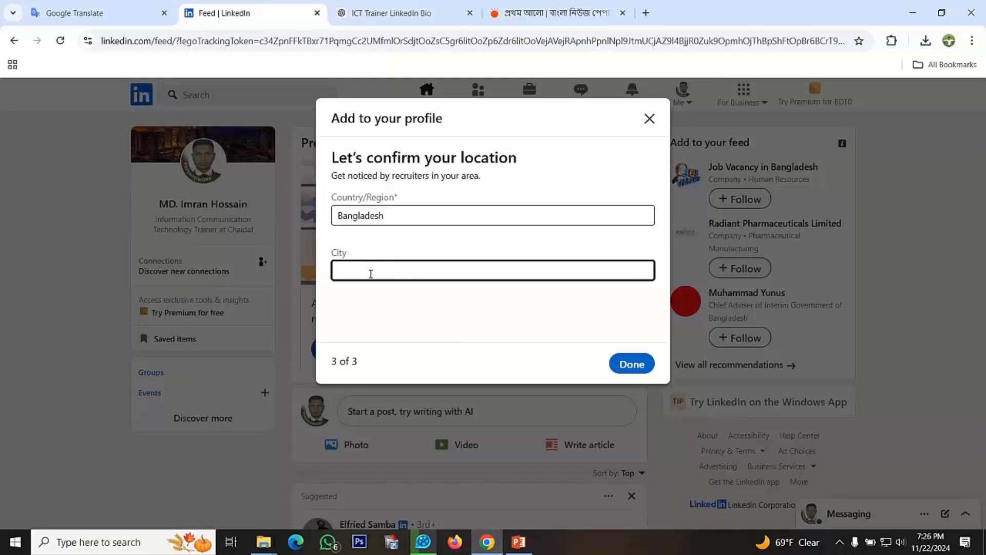
text(Ba)
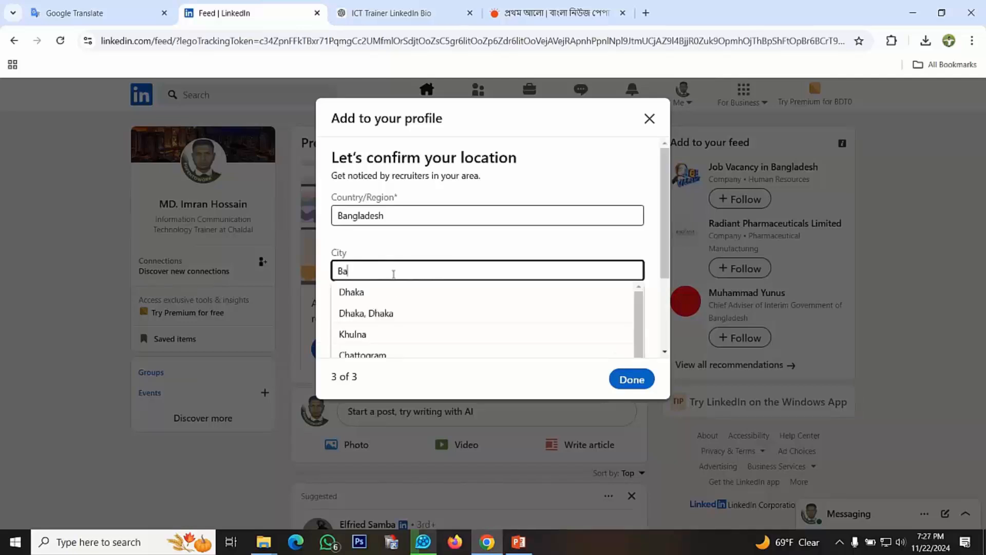
text(ris)
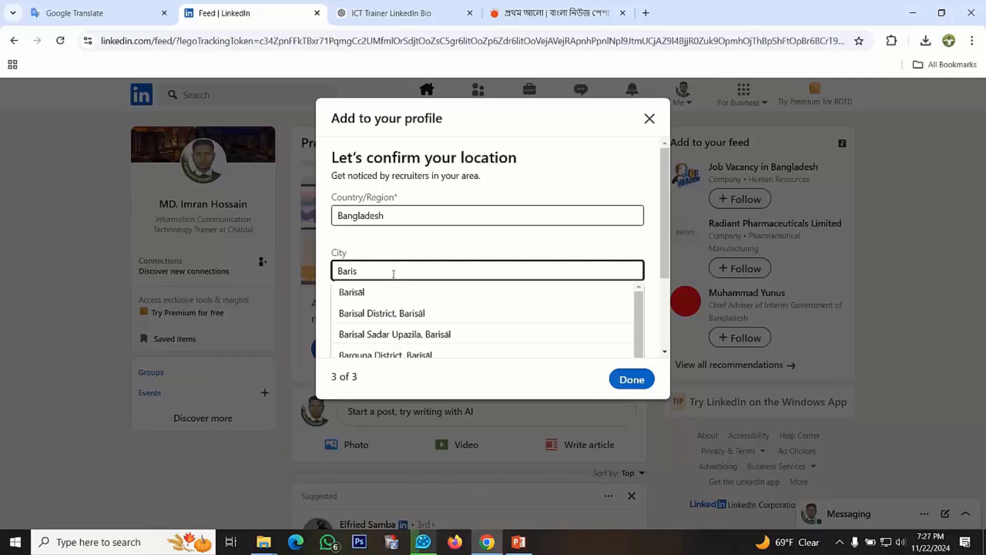
click(378, 338)
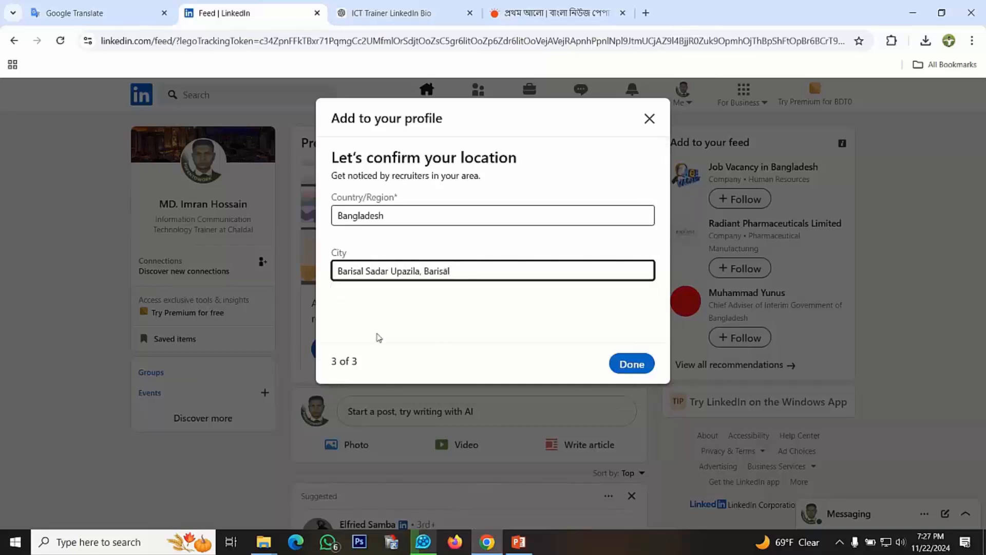
click(622, 366)
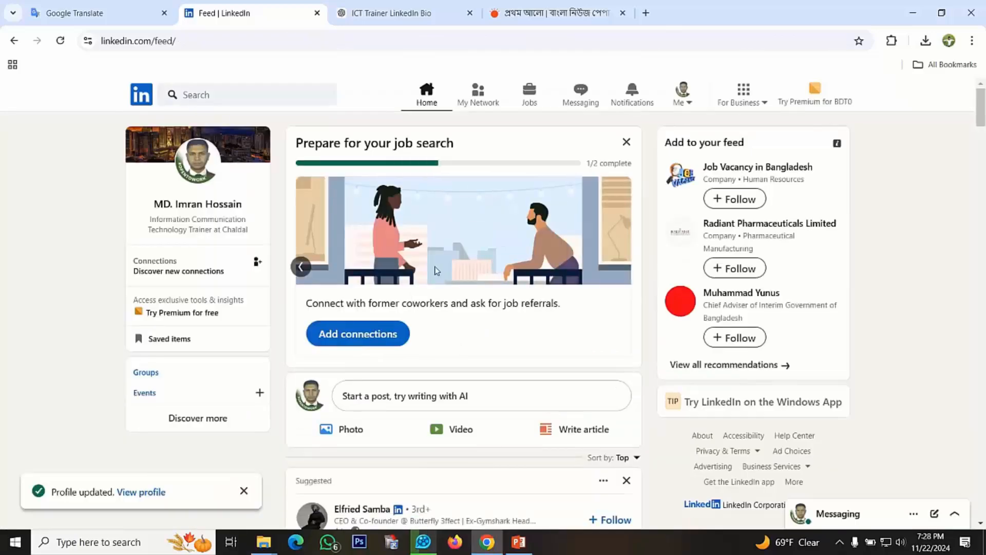
Start adding connections from the home feed and send a request to the suggested Chaldal coworker experienced in B2B & B2C logistics
click(343, 334)
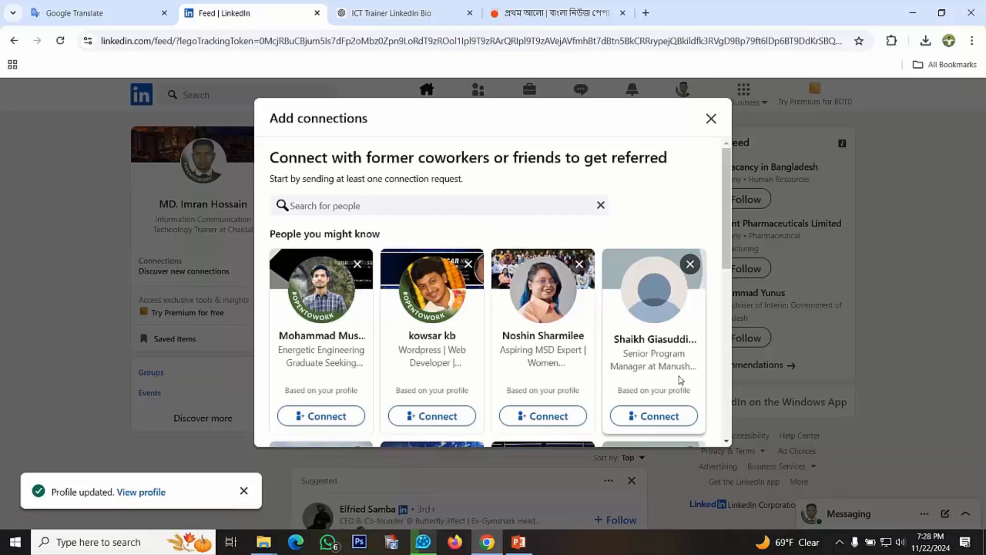
scroll(681, 381, down, 1)
scroll(557, 352, down, 1)
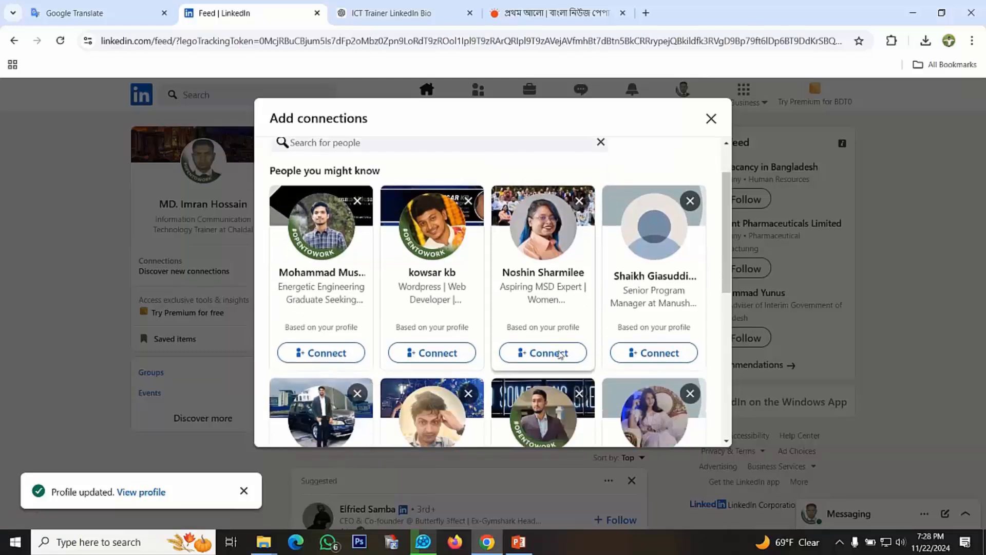
scroll(457, 331, down, 1)
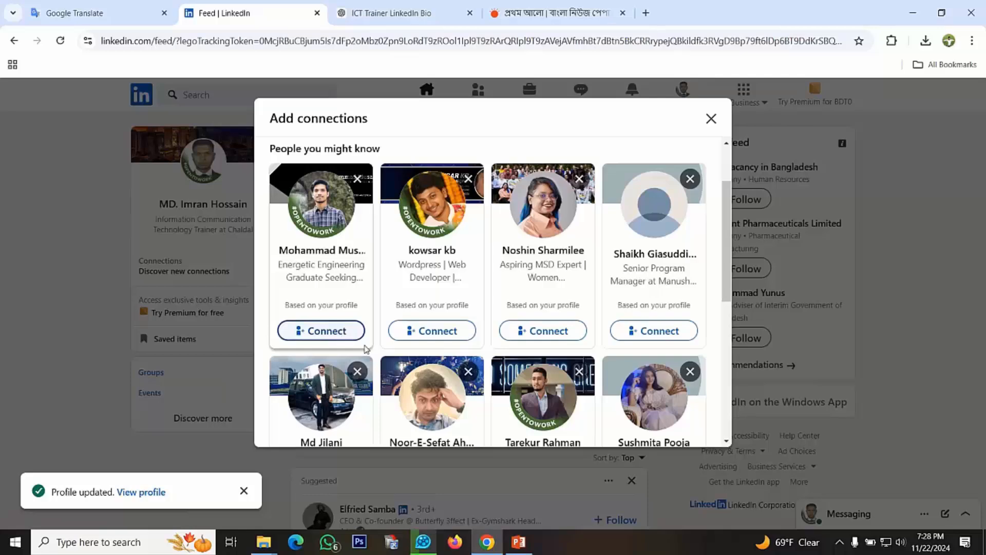
scroll(412, 366, down, 1)
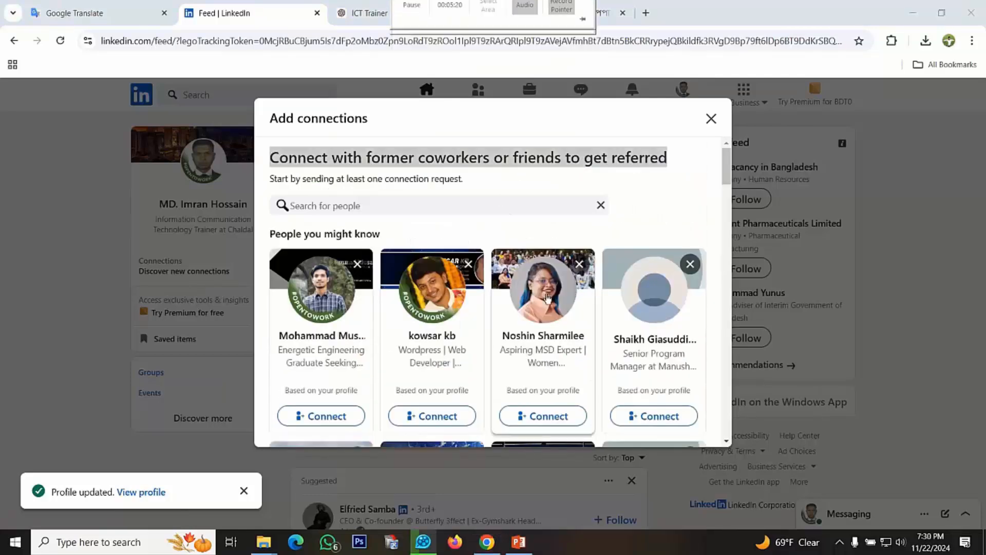
scroll(547, 298, down, 5)
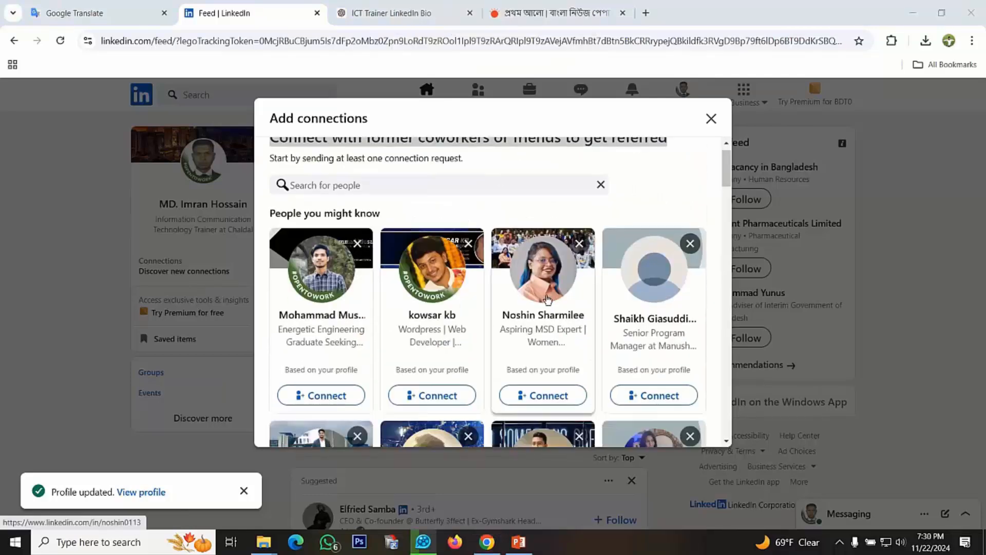
scroll(548, 297, down, 1)
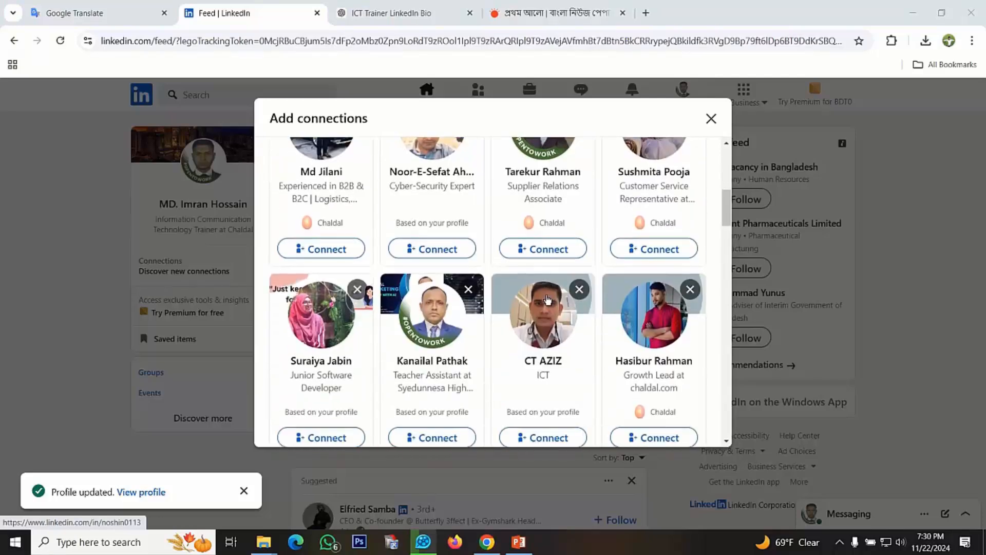
click(334, 250)
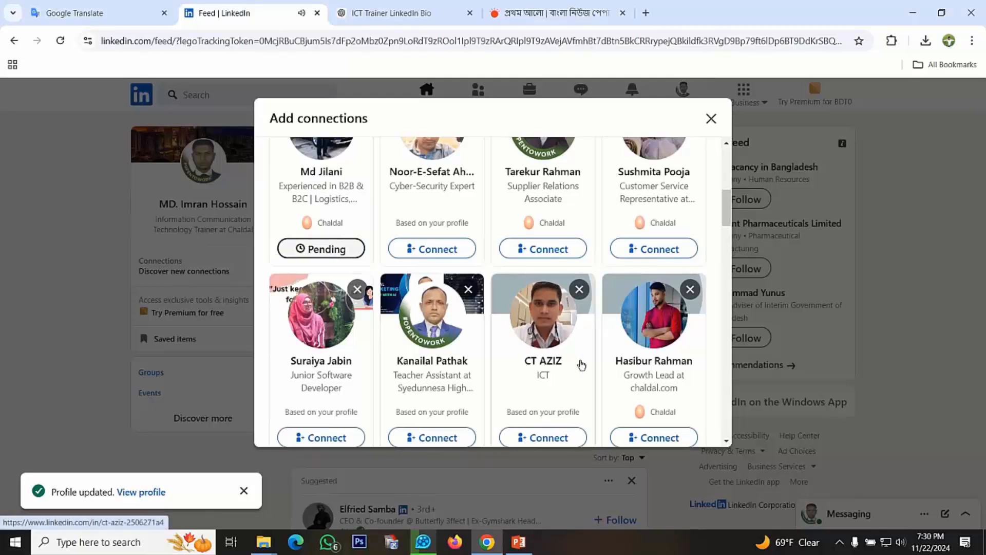
Browse further through the suggested people and send a connection request to the Senior Software Engineer at Chaldal
scroll(581, 365, up, 5)
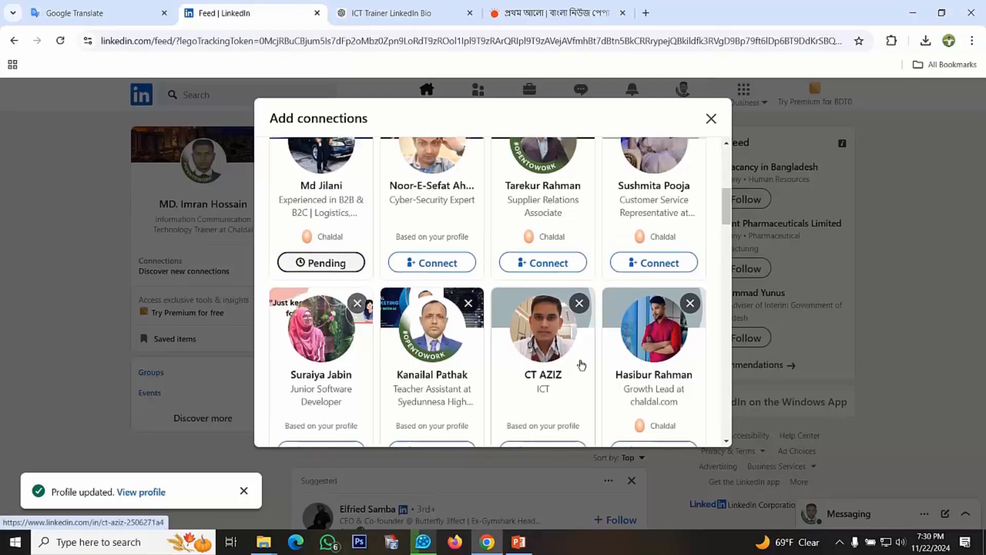
scroll(581, 365, up, 2)
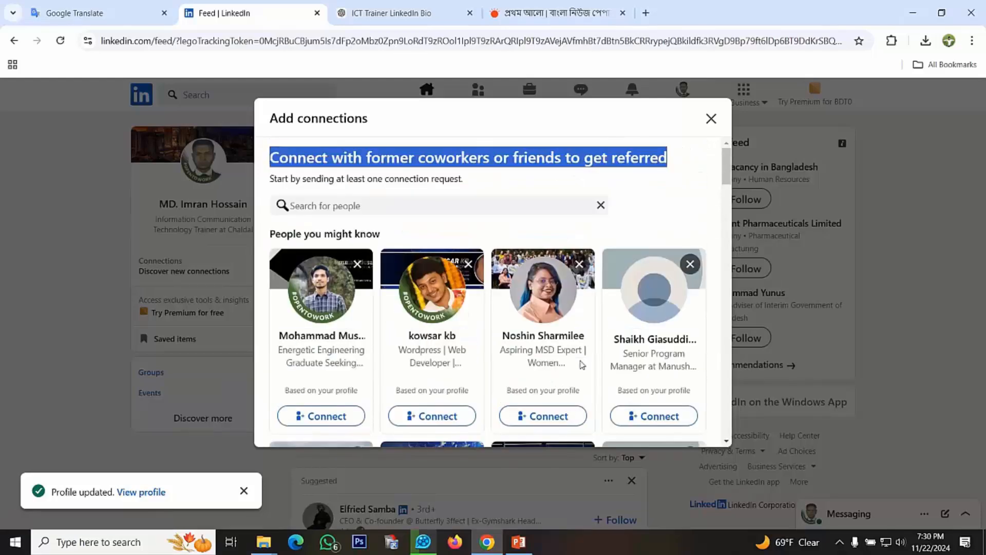
scroll(581, 365, down, 2)
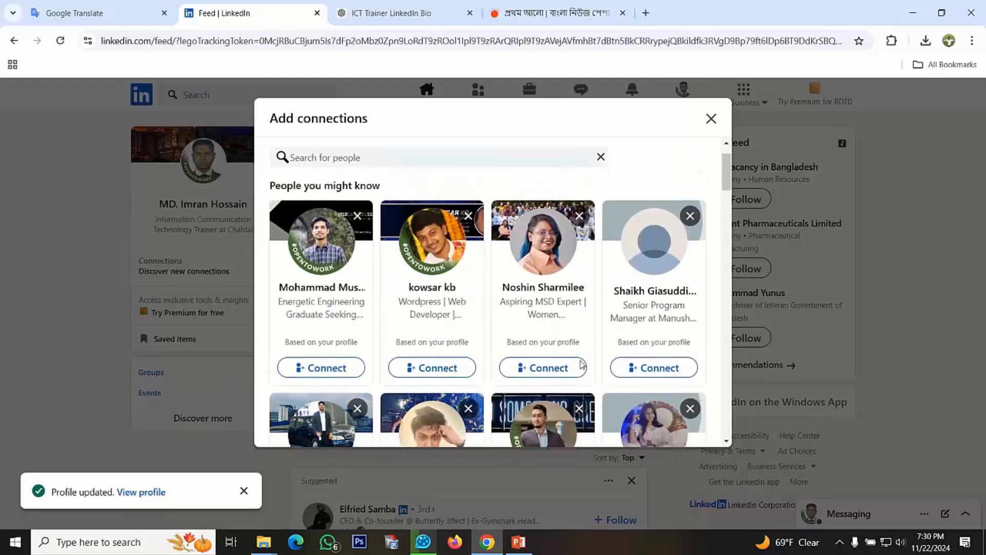
scroll(581, 364, down, 7)
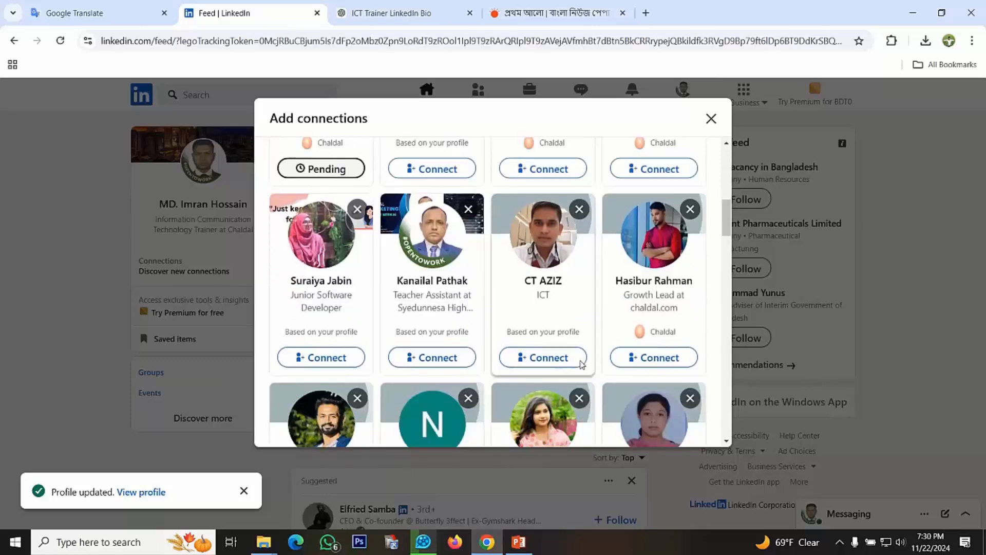
scroll(581, 365, down, 4)
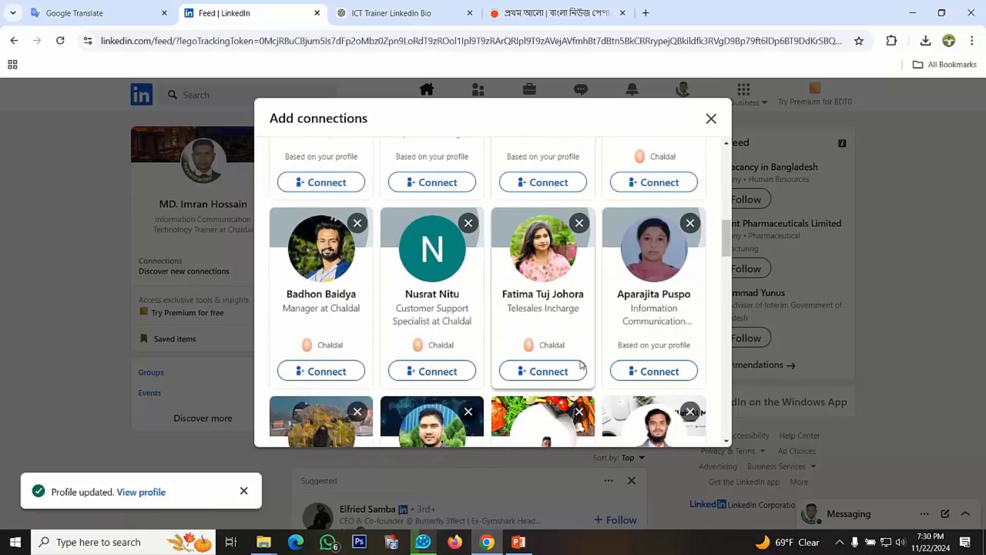
scroll(581, 365, down, 4)
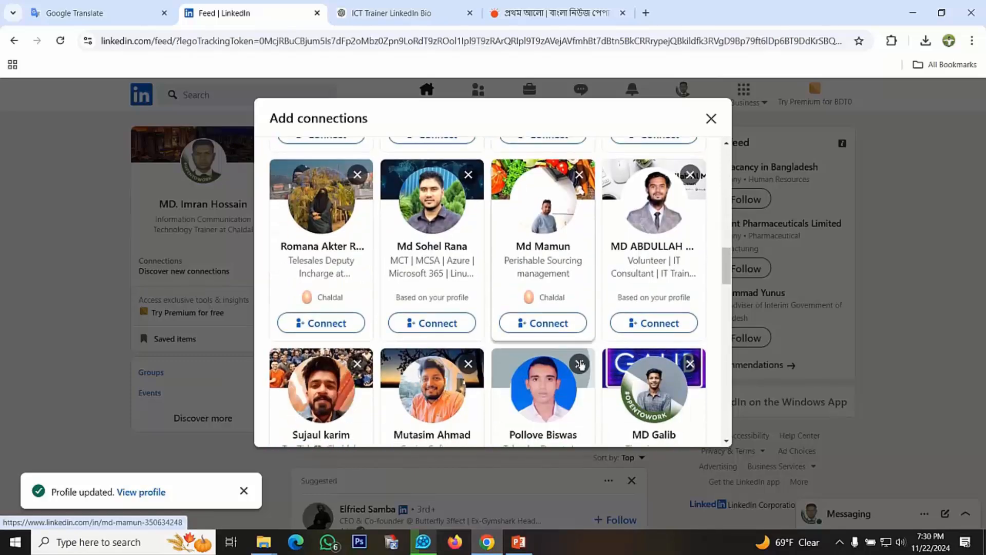
scroll(580, 365, down, 1)
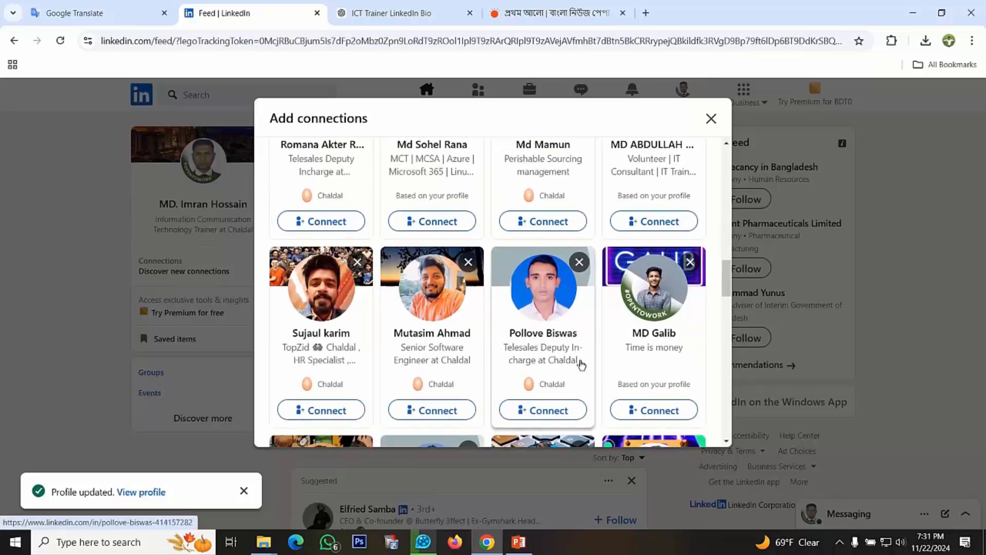
scroll(581, 364, down, 2)
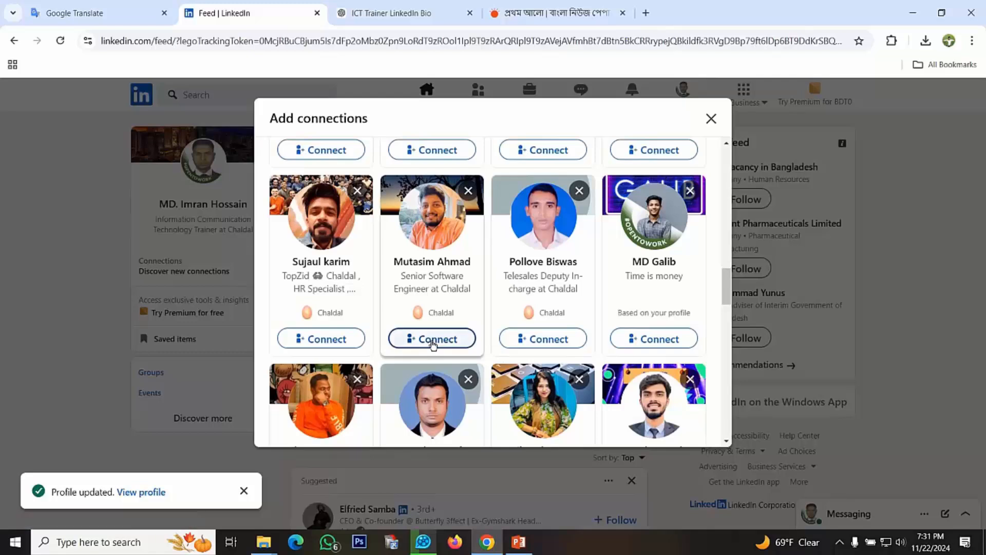
click(433, 344)
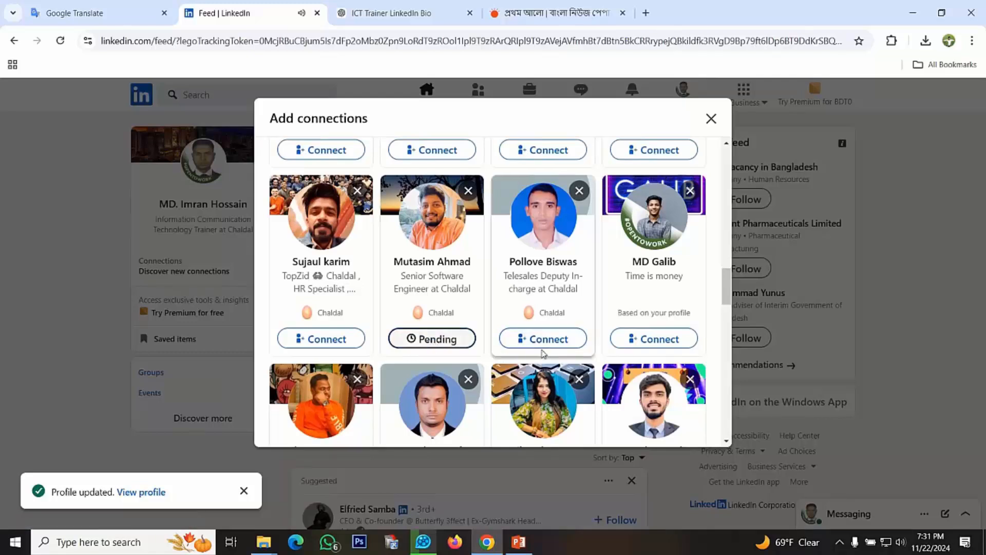
scroll(543, 353, down, 3)
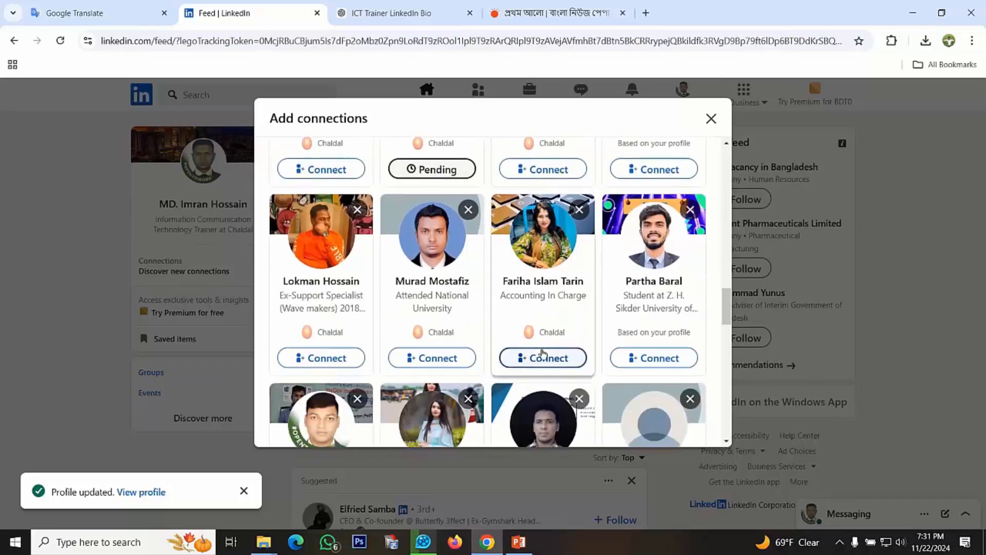
Send connection requests to the suggested Accounting In Charge and the logistics/operation/IT technical profile, both from Chaldal
scroll(543, 352, down, 1)
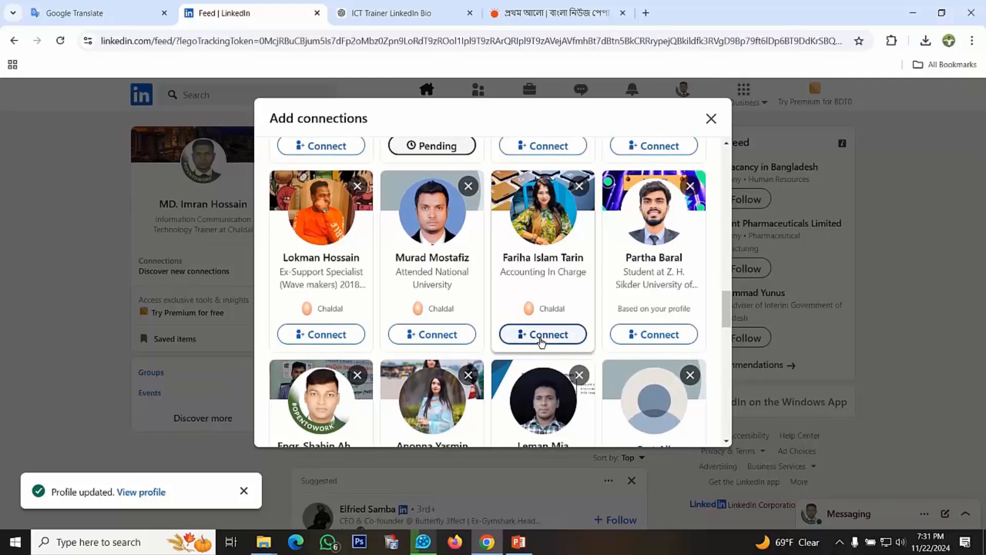
click(542, 342)
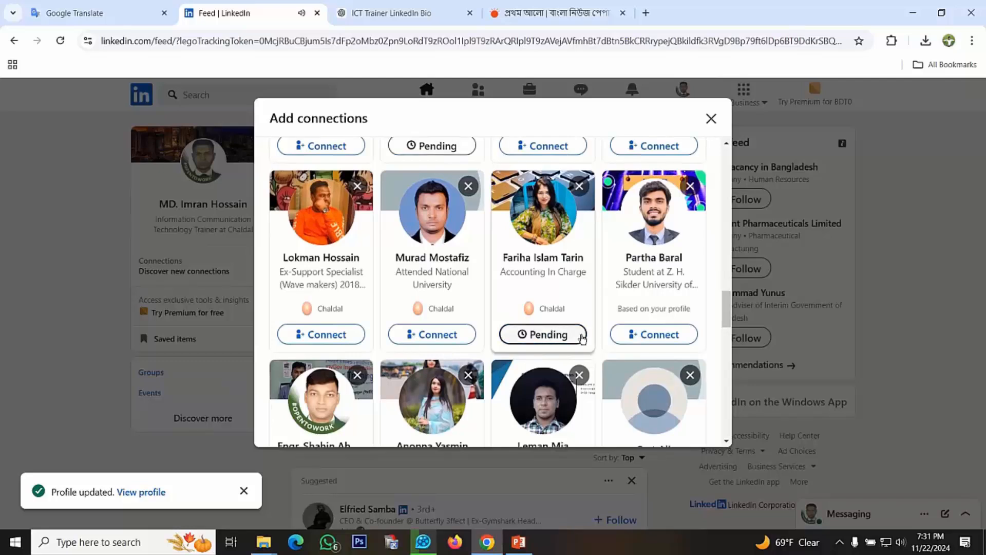
scroll(616, 342, down, 3)
scroll(617, 339, down, 1)
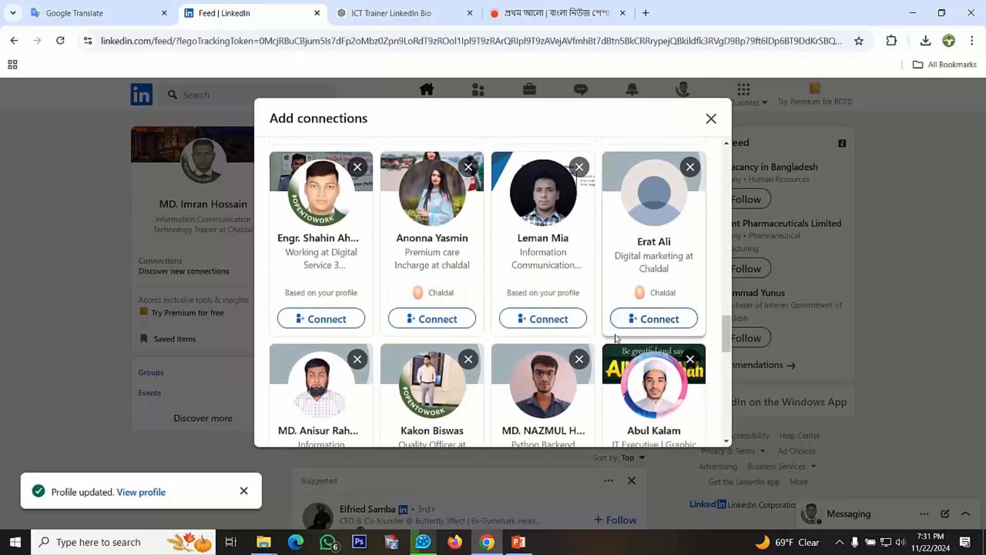
scroll(616, 338, down, 3)
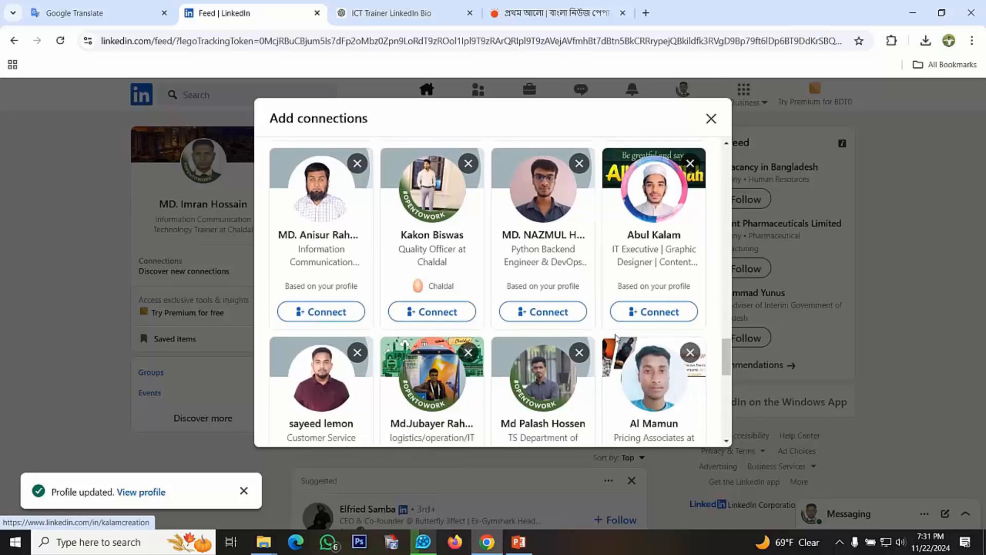
scroll(617, 338, down, 3)
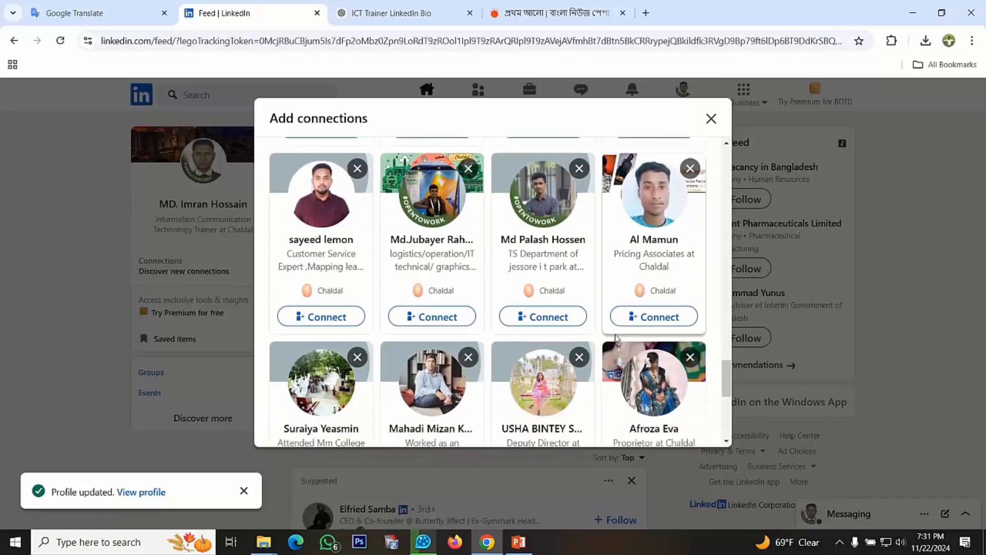
click(420, 315)
Send a connection request to the suggested Search Engine Optimization profile from Chaldal
scroll(557, 342, down, 4)
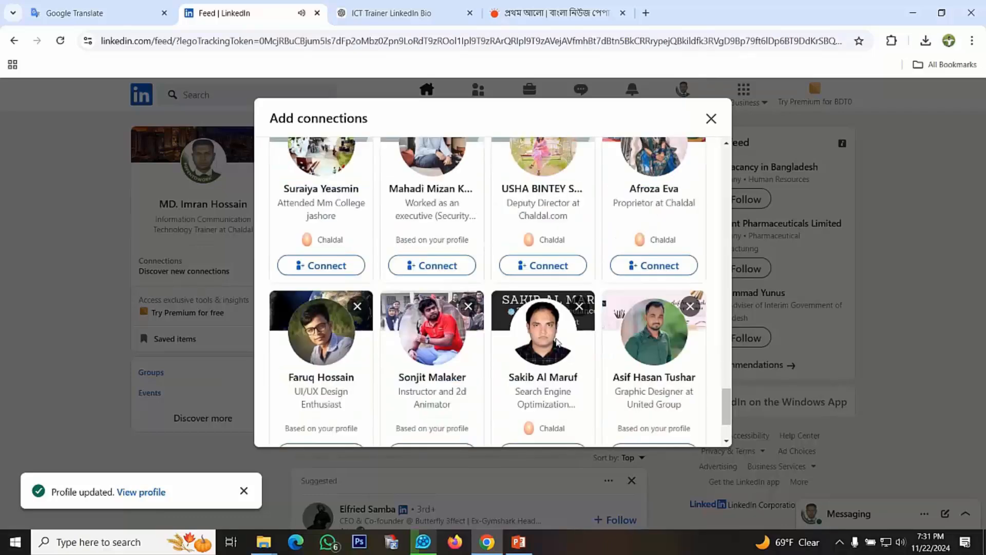
scroll(557, 342, down, 2)
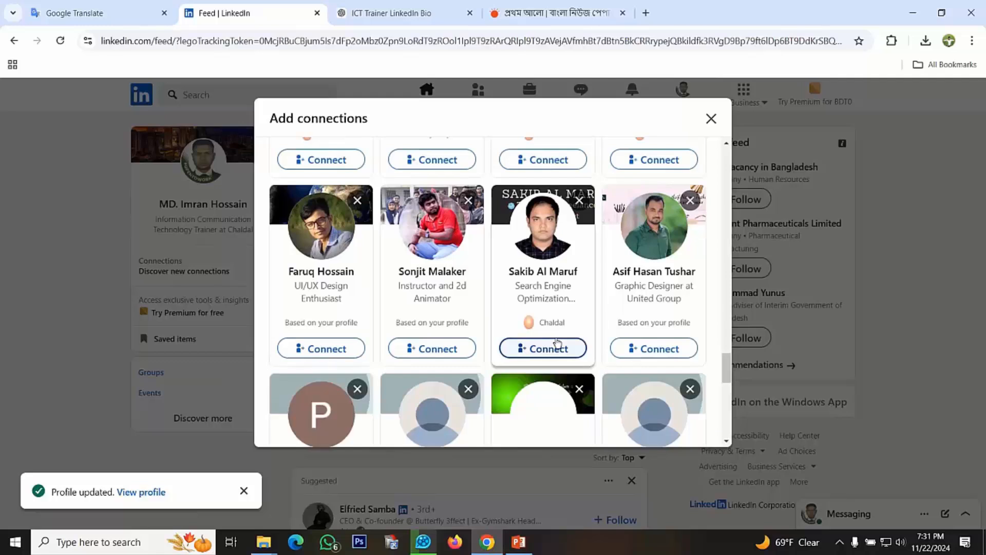
scroll(558, 343, down, 1)
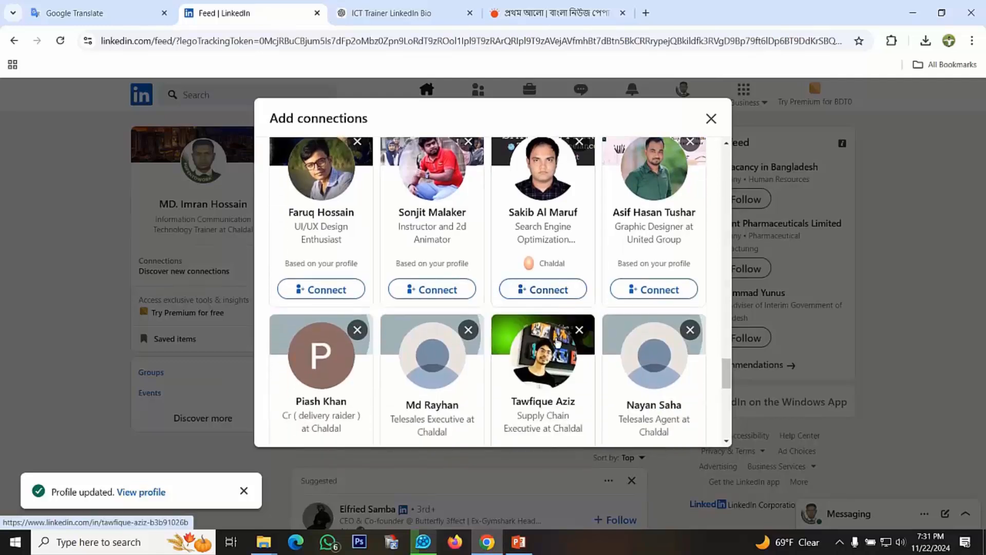
click(543, 291)
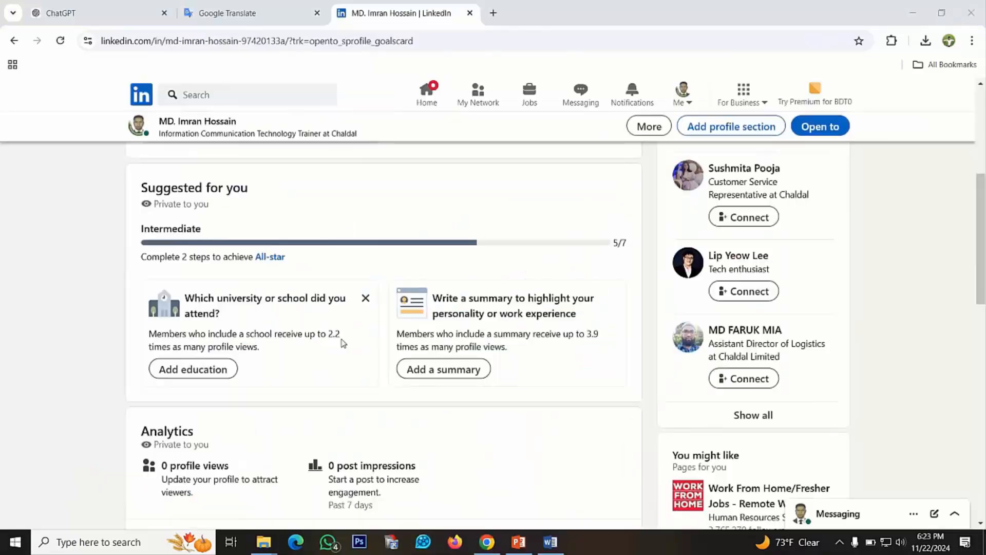
Start adding education from the profile suggestions and set the school to Barishal Polytechnic Institute, Barishal
scroll(353, 301, up, 1)
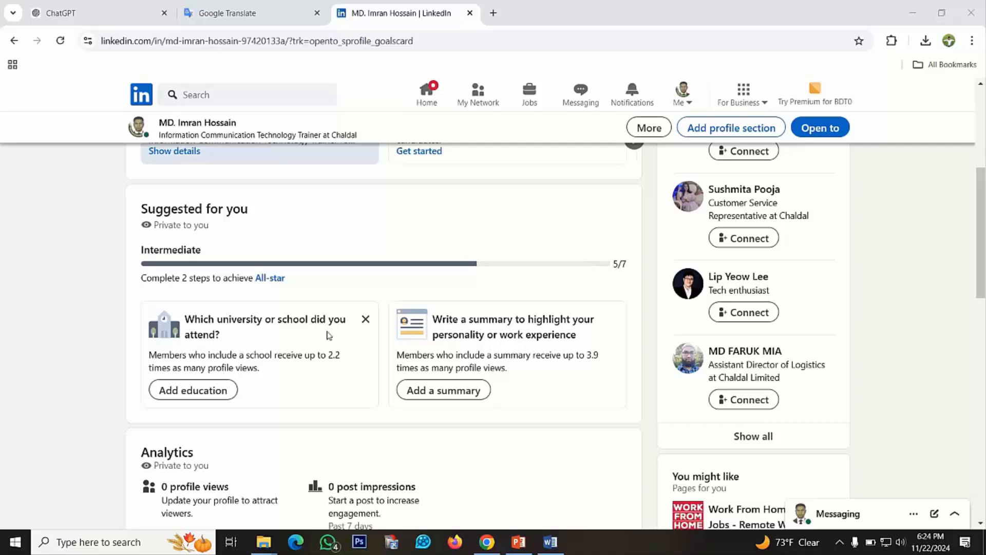
scroll(446, 351, down, 2)
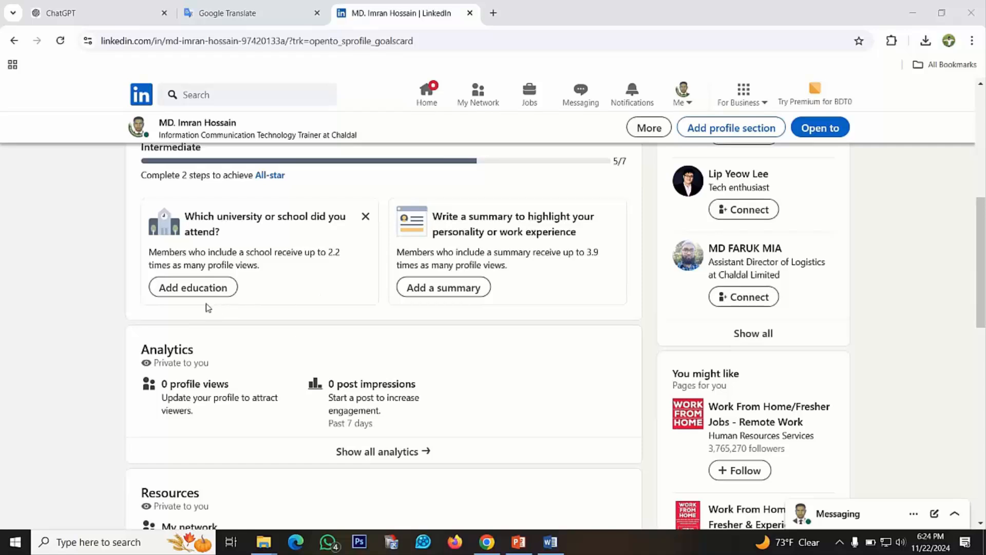
scroll(202, 297, up, 1)
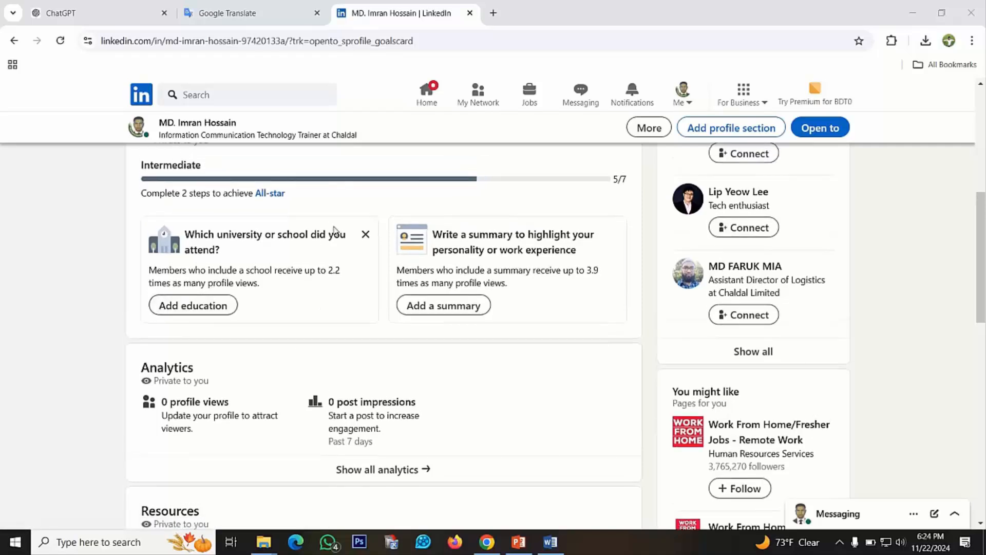
click(189, 306)
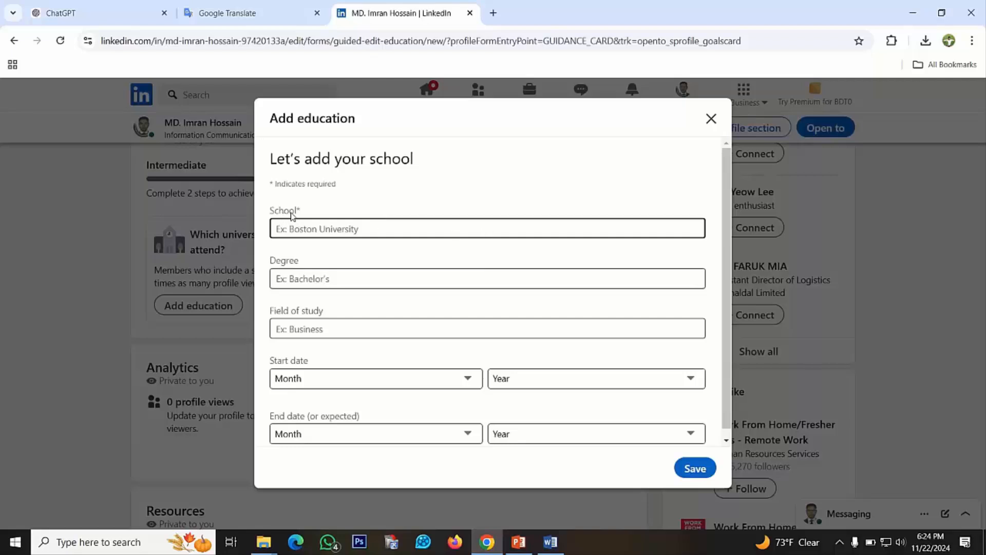
click(367, 229)
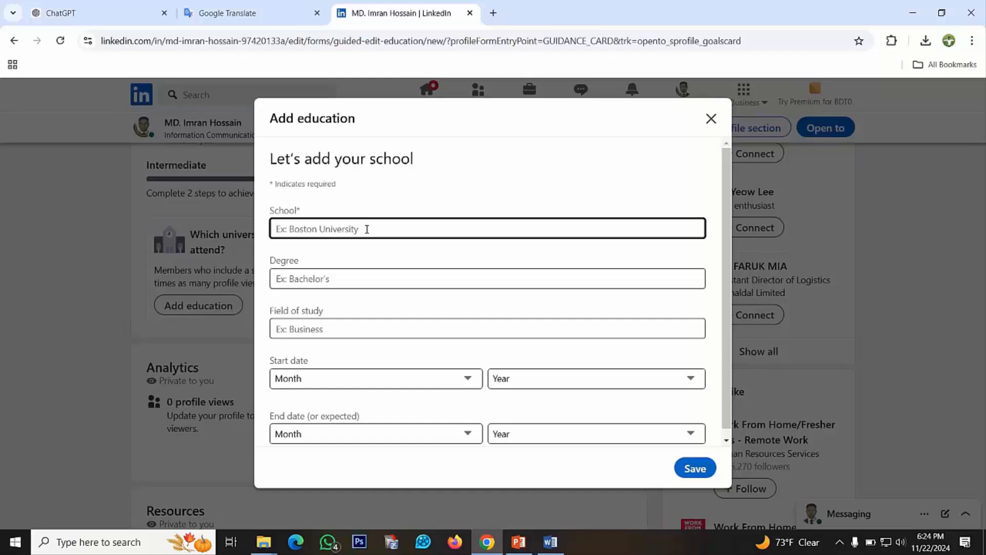
text(B)
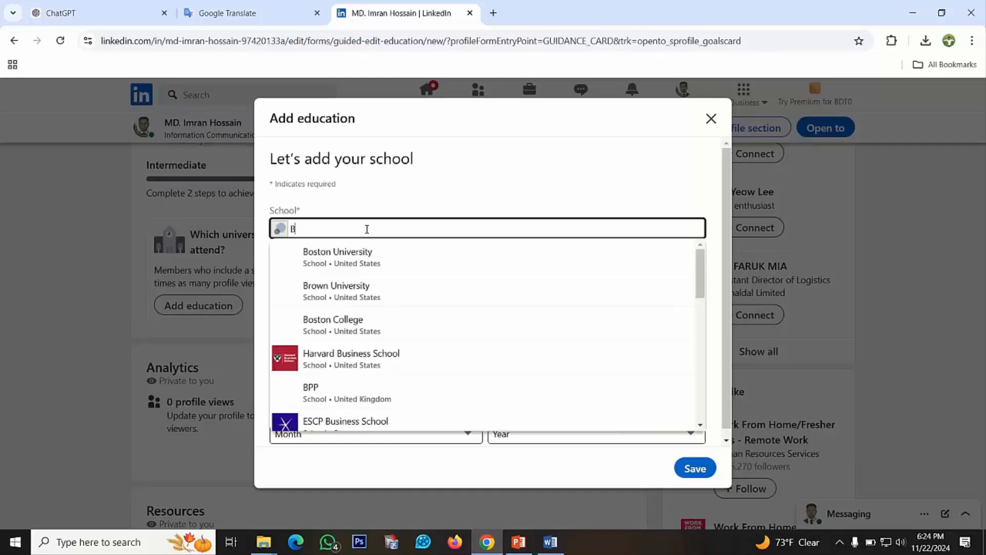
text(ari)
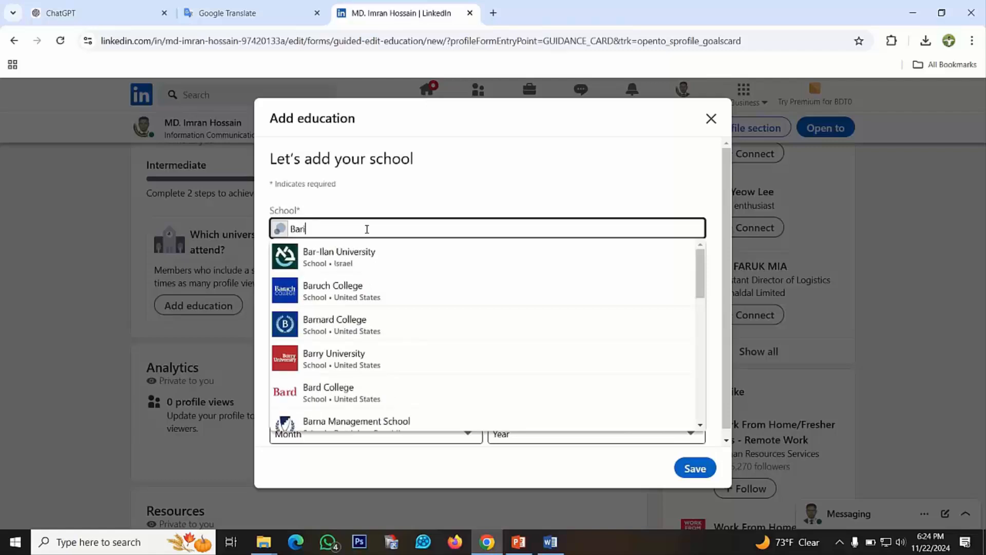
text(shal)
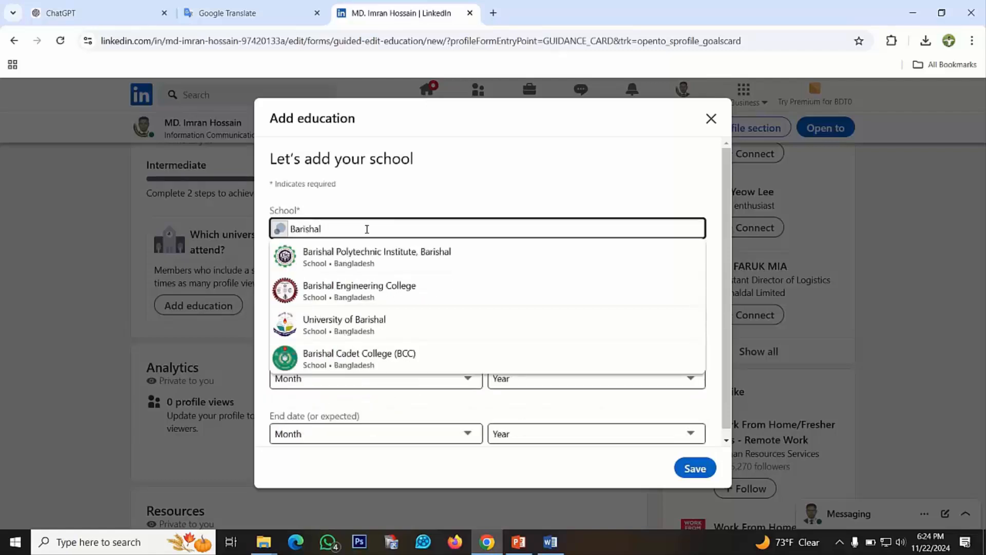
click(353, 262)
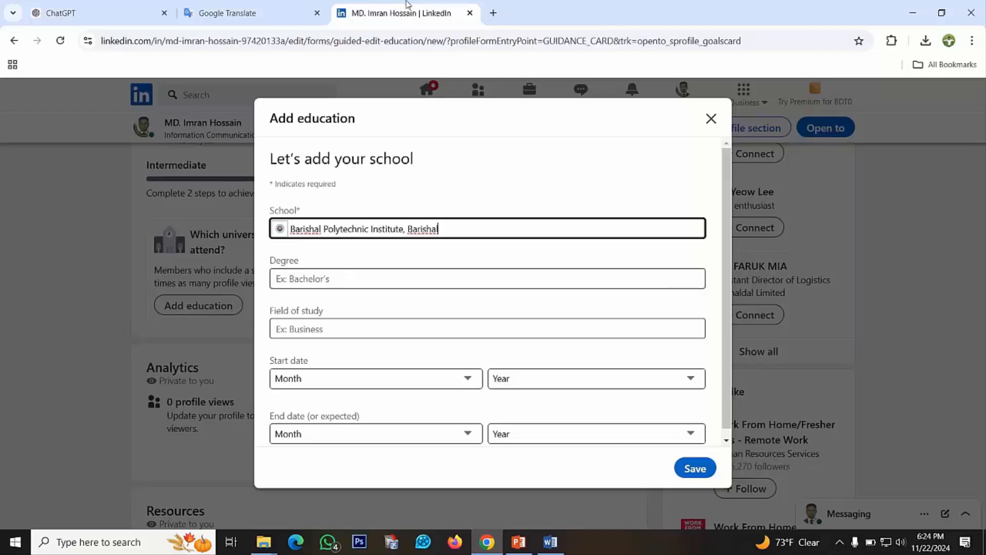
Set the degree of the education entry to Diploma of Education
mouse_move(407, 3)
click(408, 27)
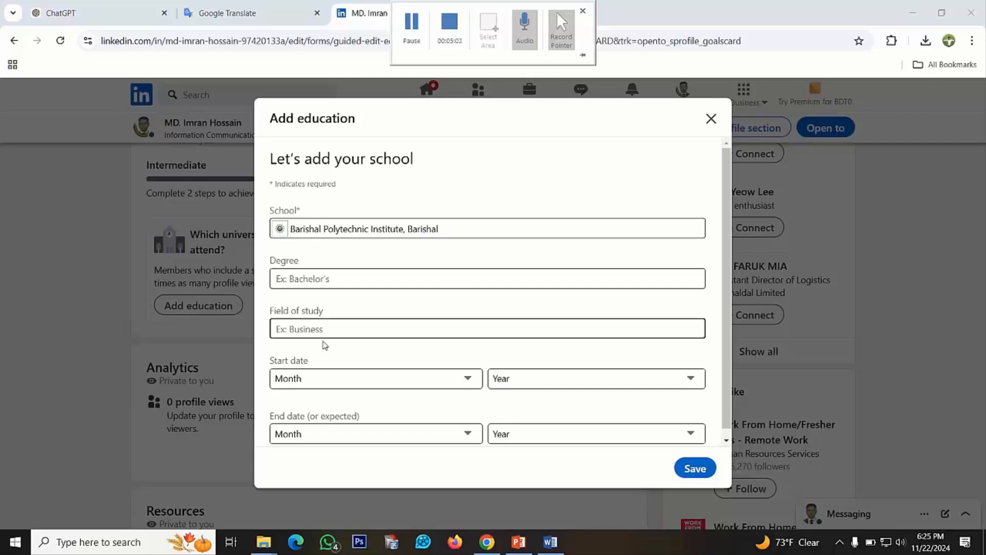
click(311, 280)
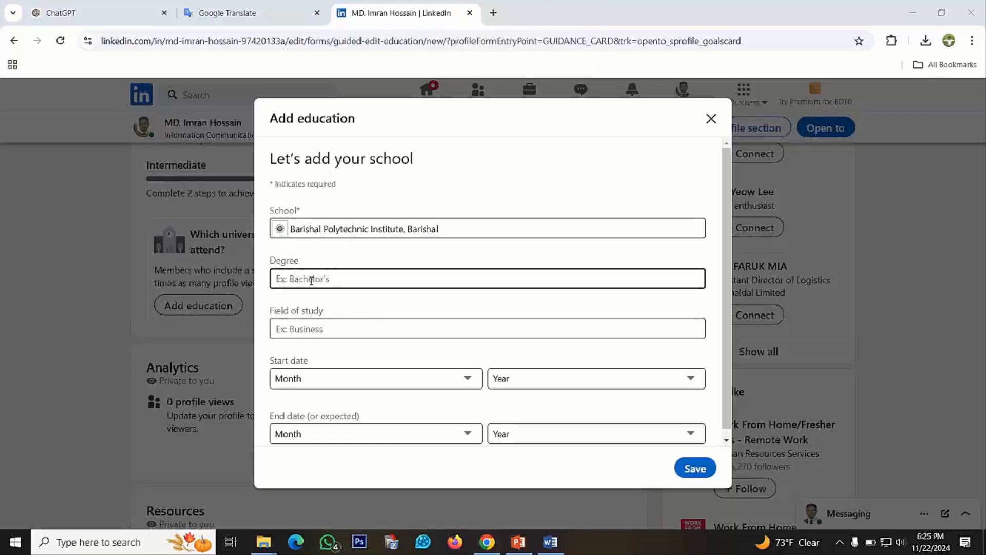
click(344, 281)
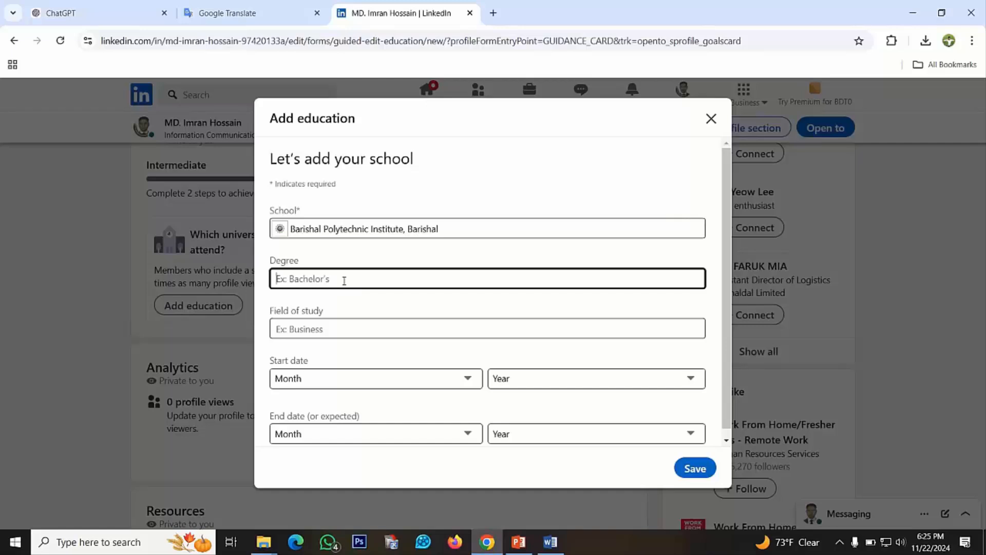
text(Di)
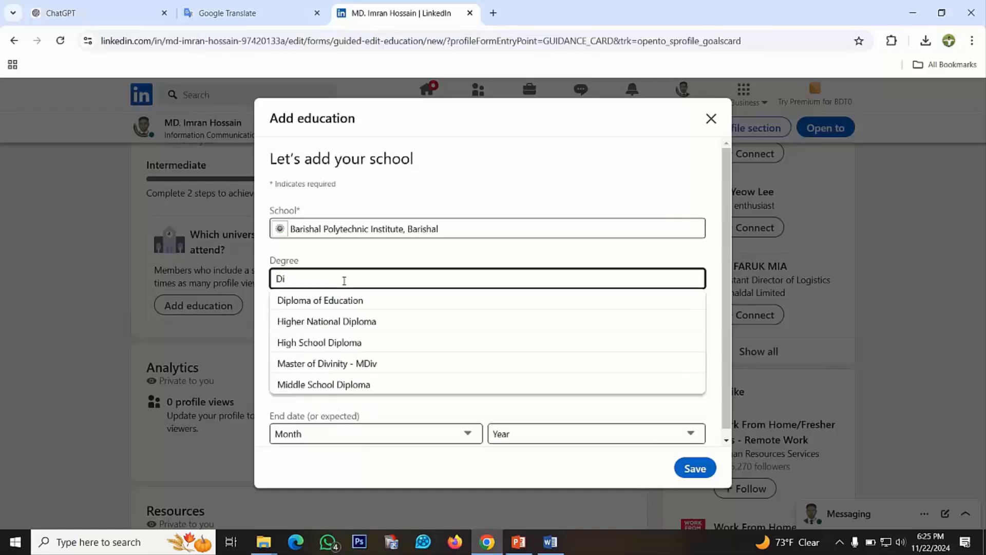
text(ploma)
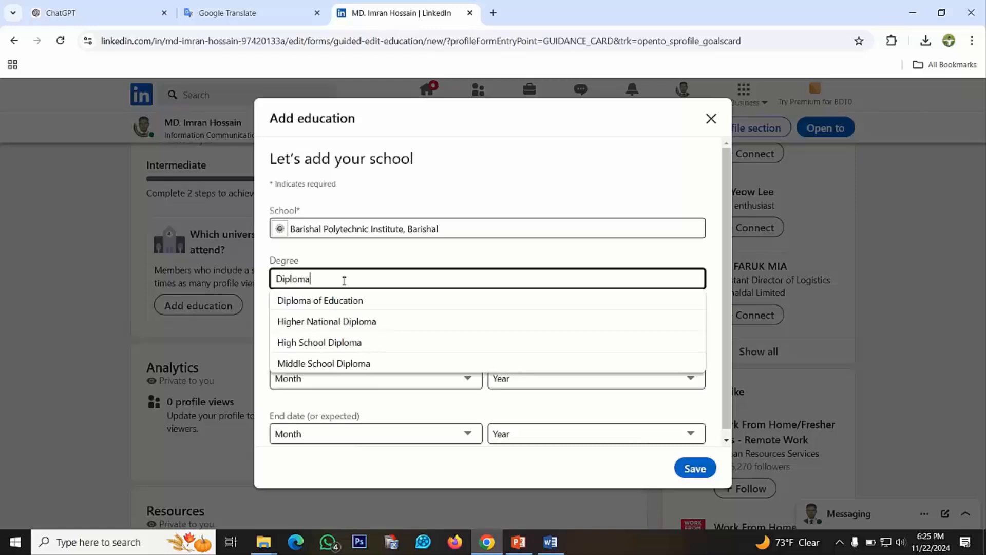
click(328, 304)
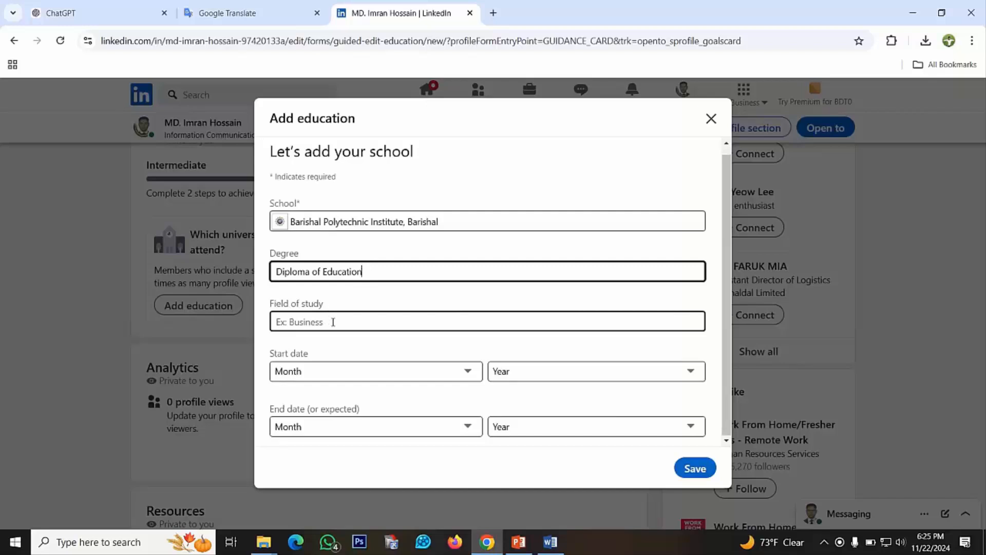
Set the field of study to Computer Science and save the education entry without start or end dates
click(333, 322)
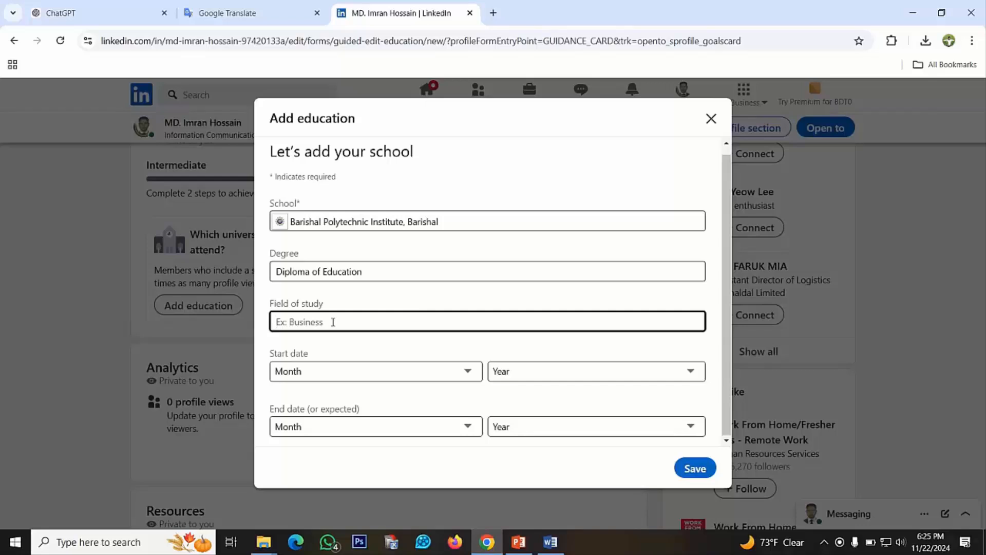
text(Comp)
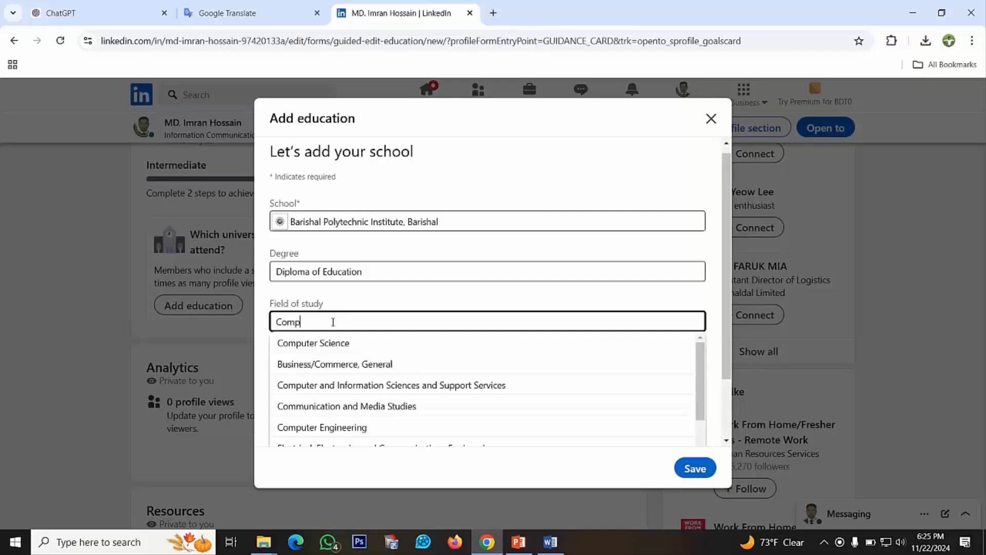
text(uter)
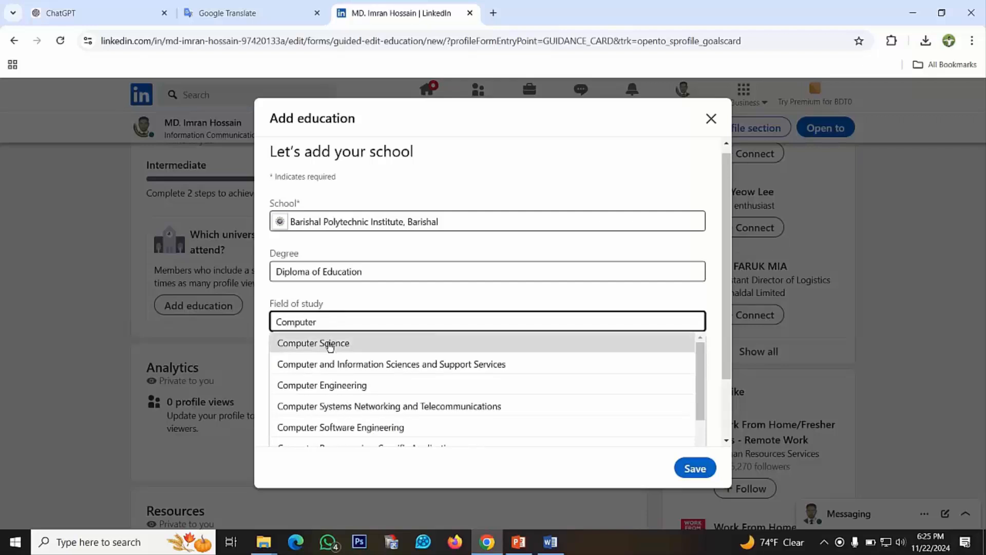
click(329, 344)
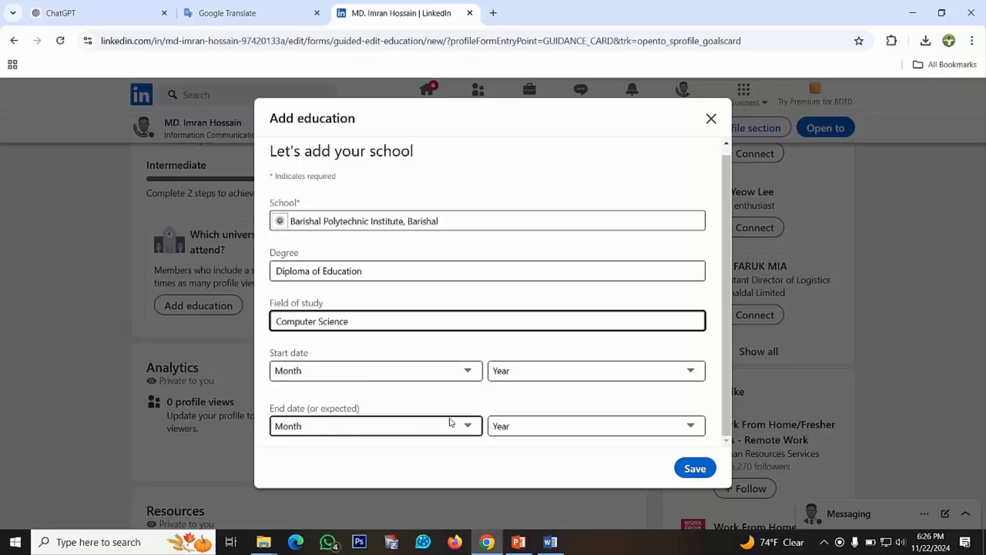
scroll(464, 341, up, 1)
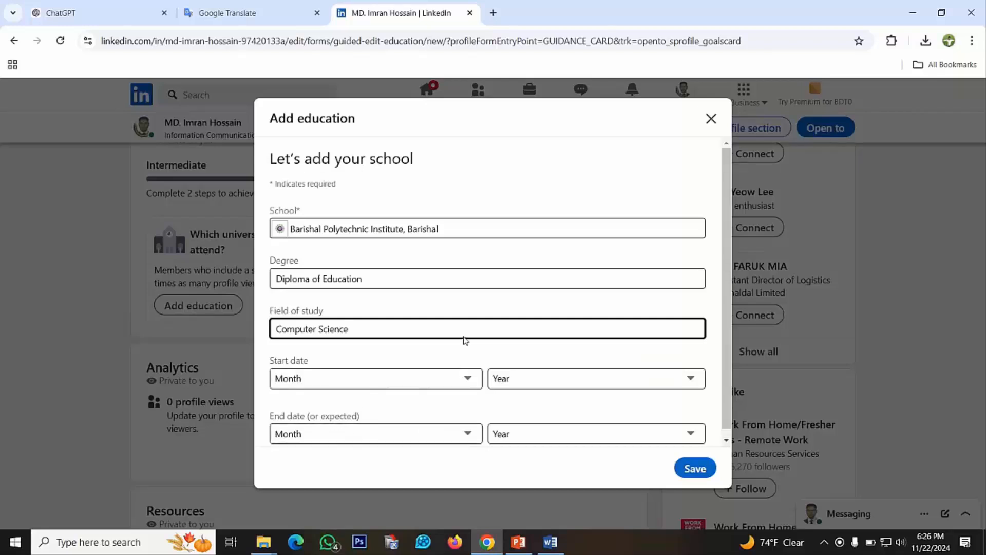
scroll(607, 394, down, 1)
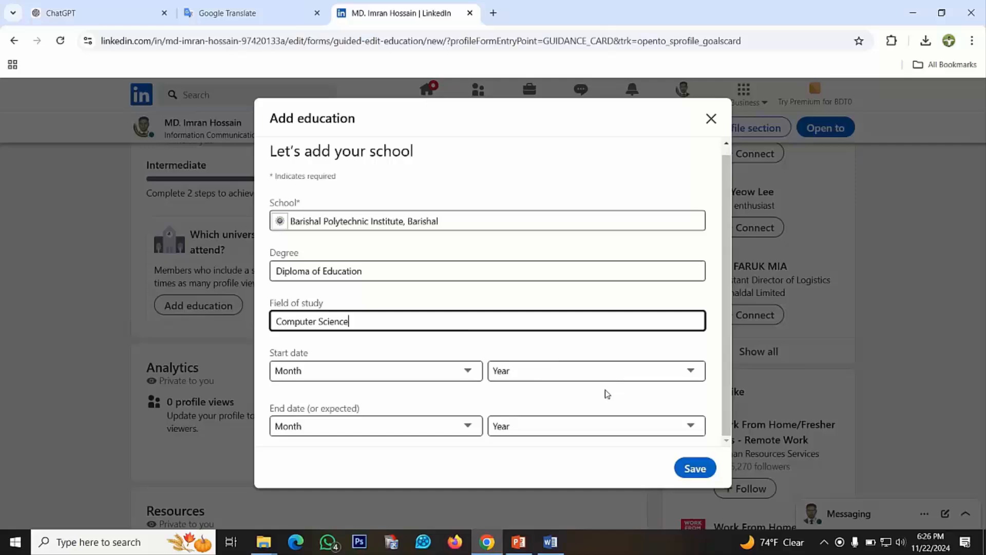
click(696, 474)
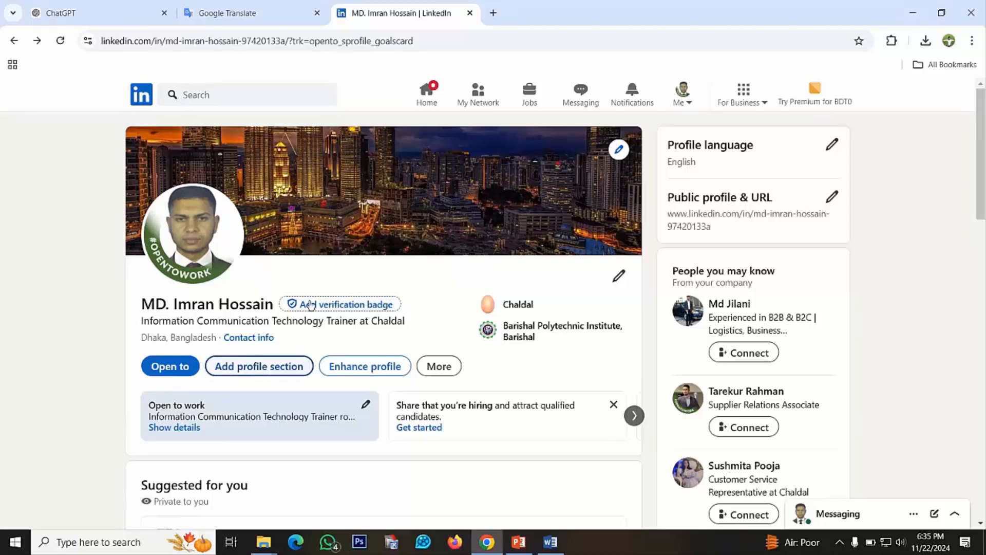
Start adding an About section to the profile from the core profile sections
click(267, 367)
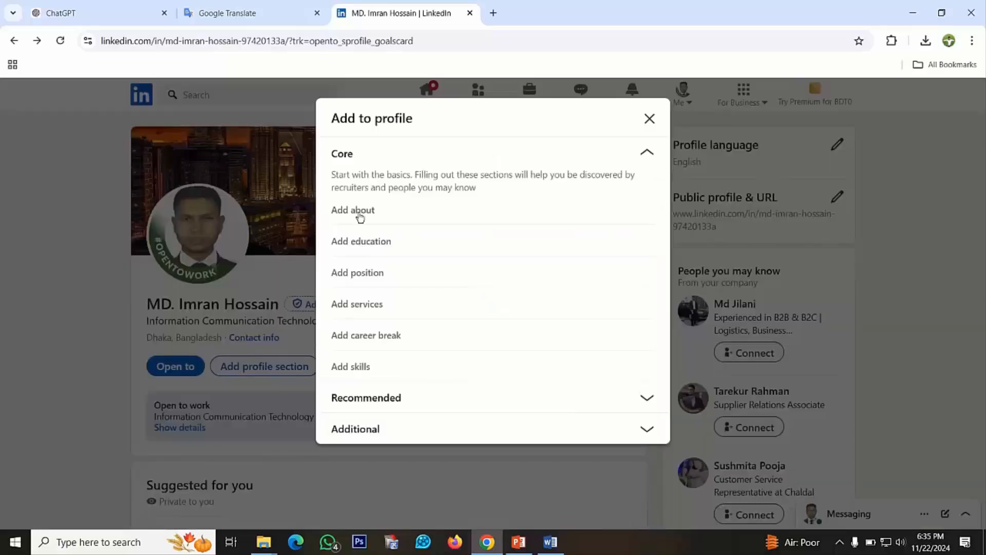
click(359, 214)
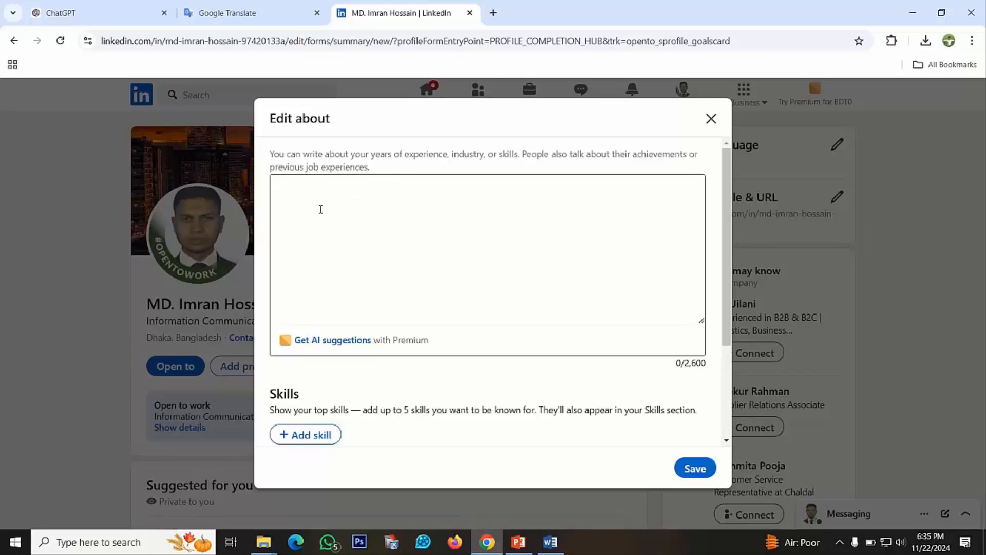
click(285, 188)
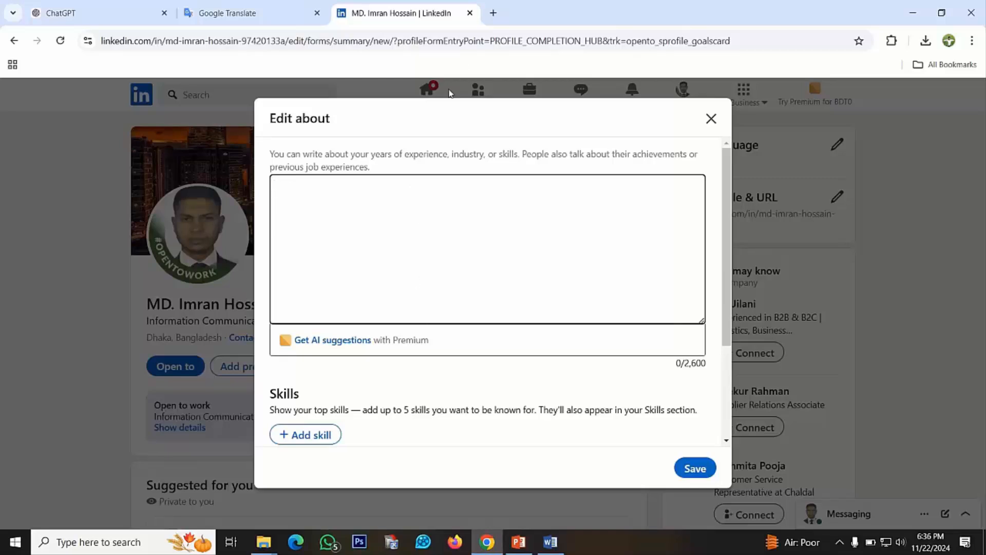
Ask ChatGPT in a new tab for a short LinkedIn bio of an ICT Trainer with over 3 years' hardware, software, network and troubleshooting experience
click(494, 13)
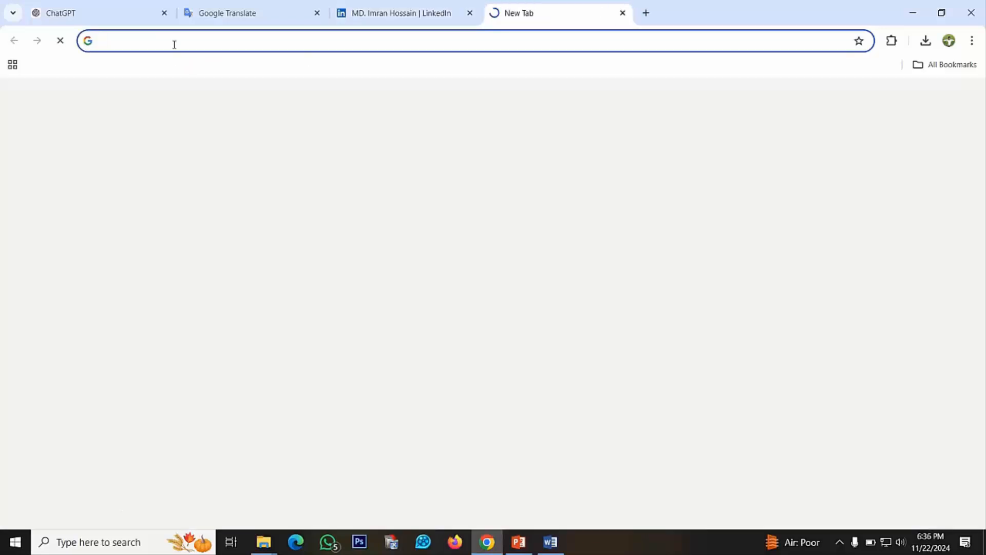
text(Chatgpt.com)
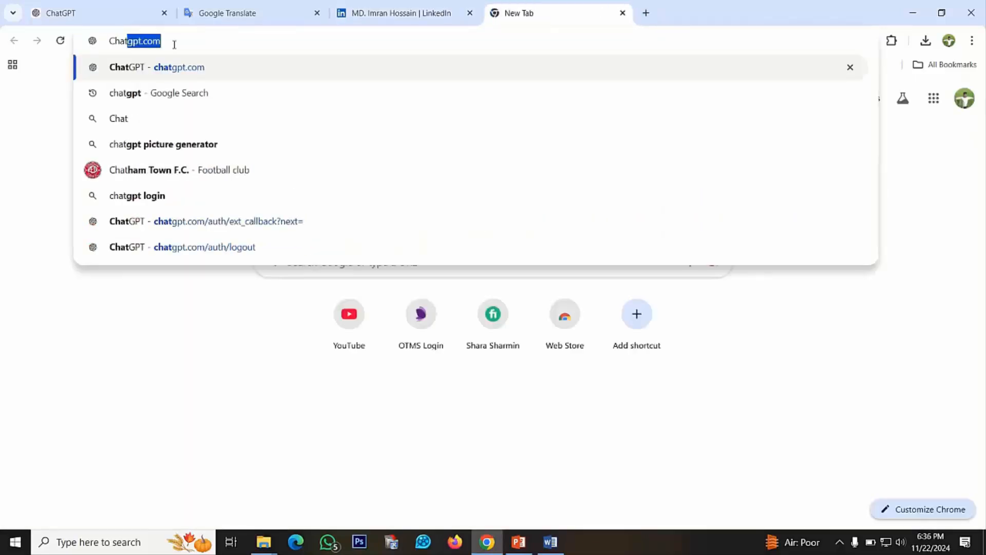
key(Return)
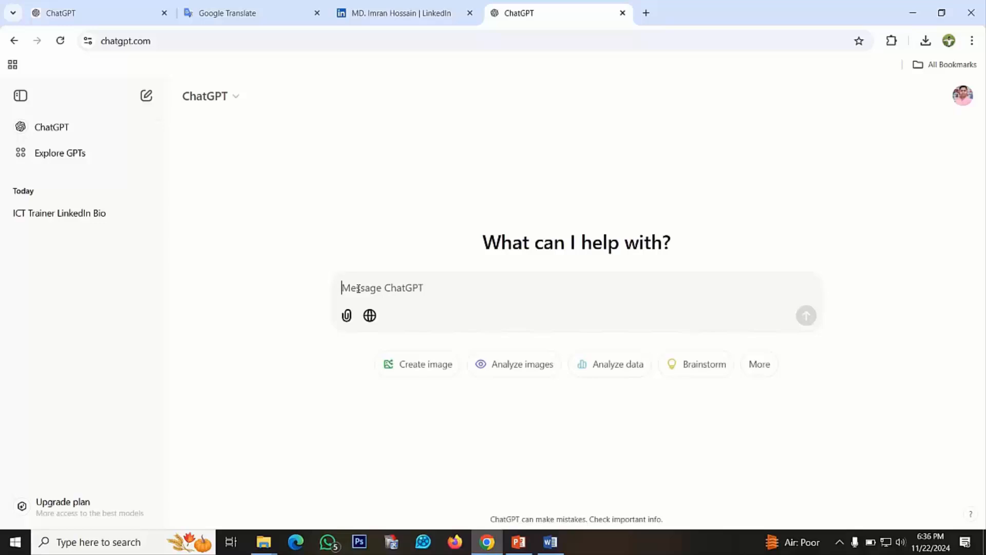
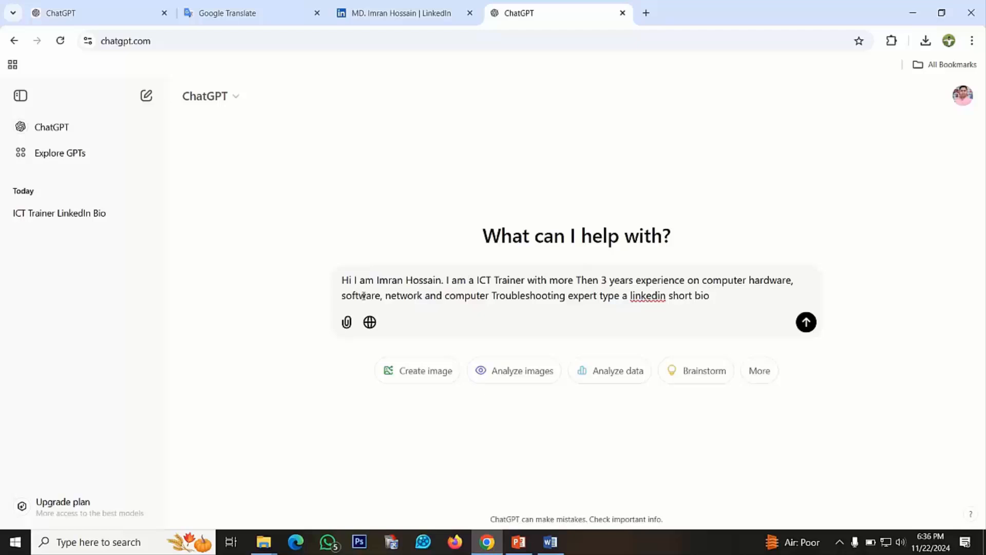
click(806, 323)
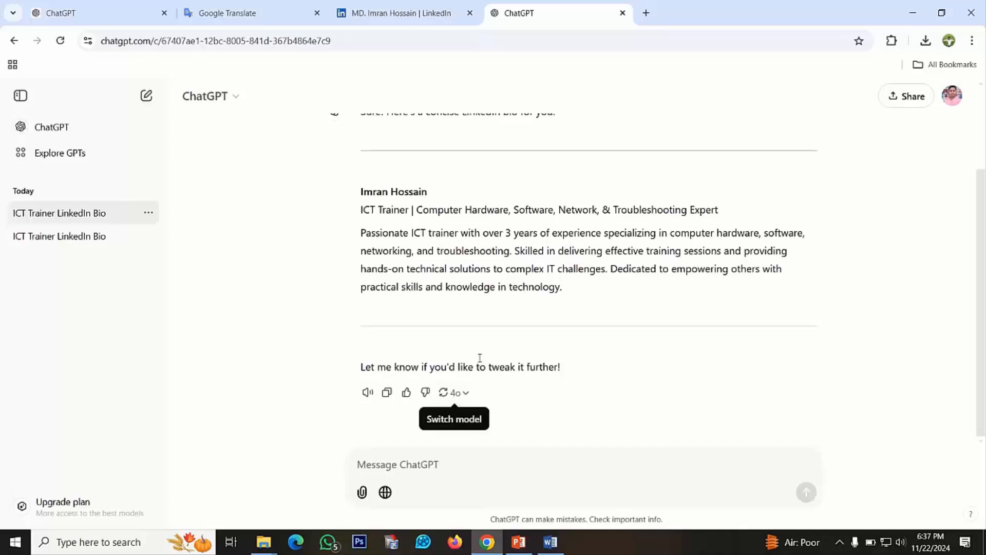
Regenerate the bio with GPT-4o and copy the new version, including its name and headline lines, into the LinkedIn About text
click(465, 394)
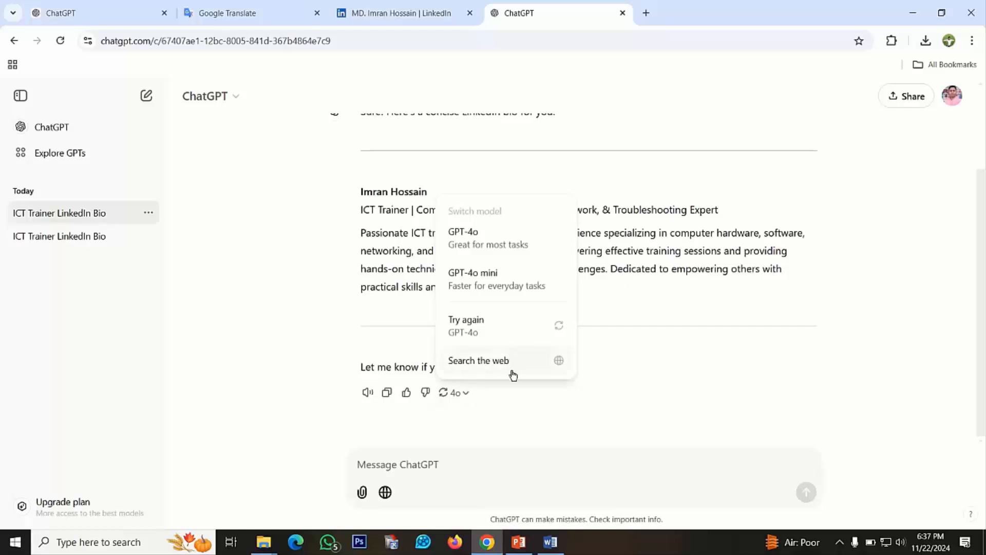
click(506, 331)
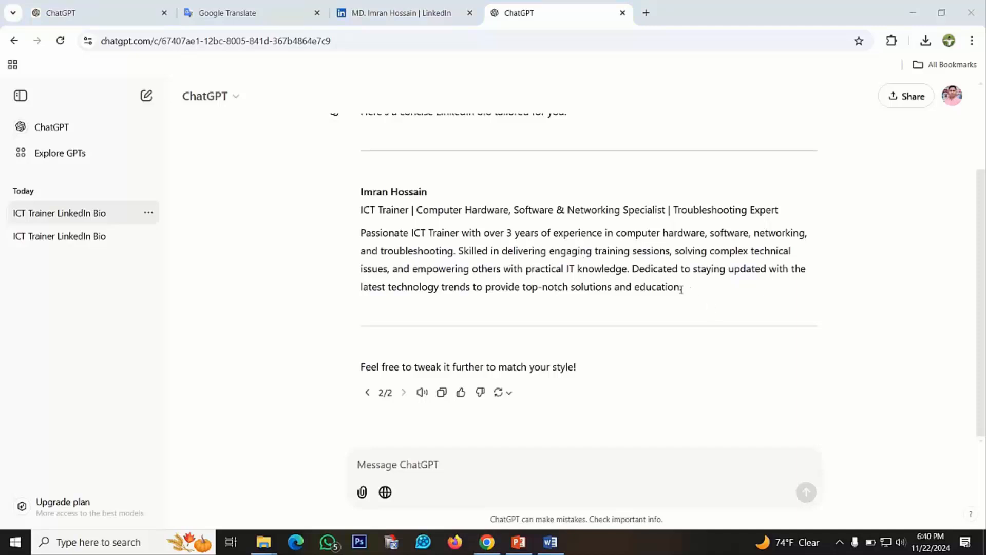
drag(681, 289, 355, 201)
key(ctrl+c)
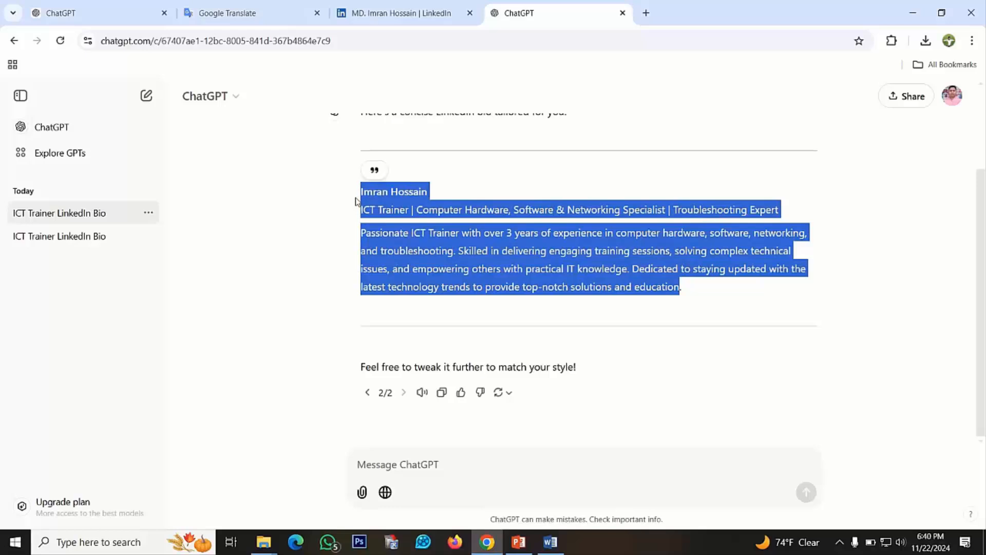
click(376, 20)
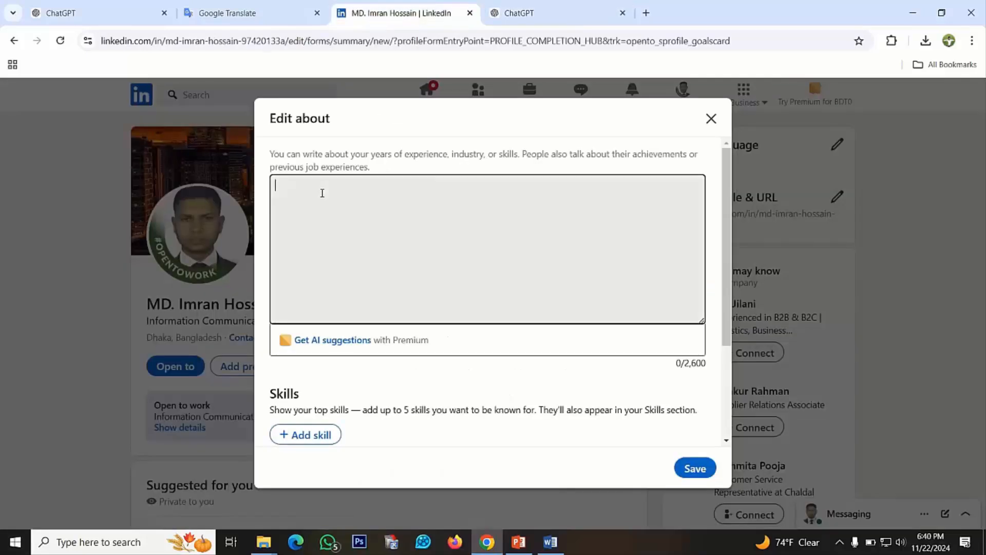
key(ctrl+v)
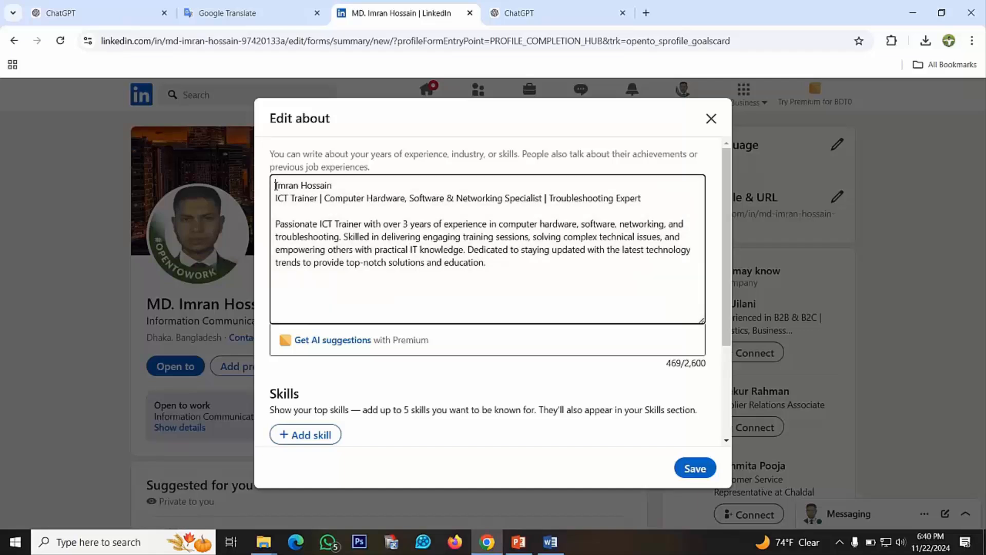
Insert "Hello I am" before the name in the About text, save it and dismiss the Premium offer
text(Hello)
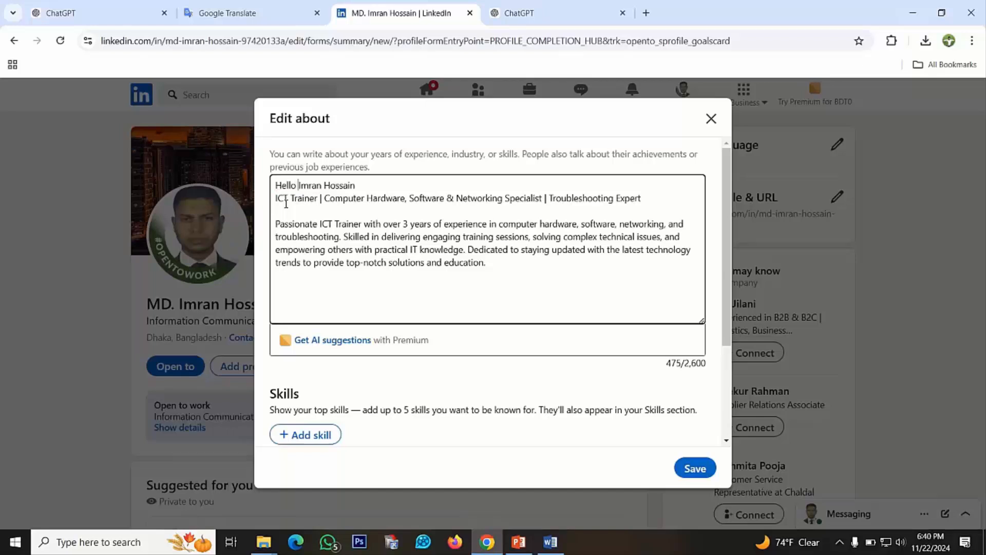
text( I am)
click(380, 187)
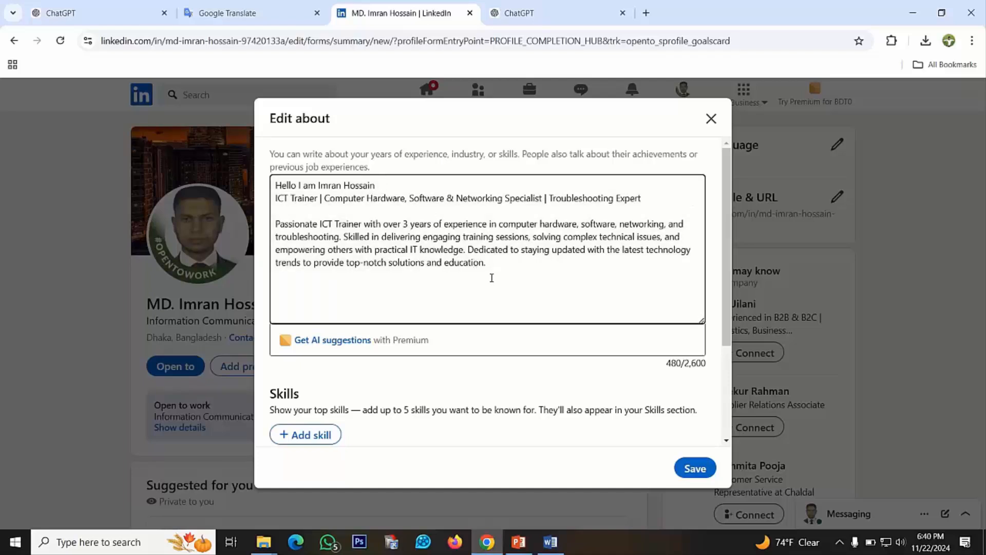
click(692, 467)
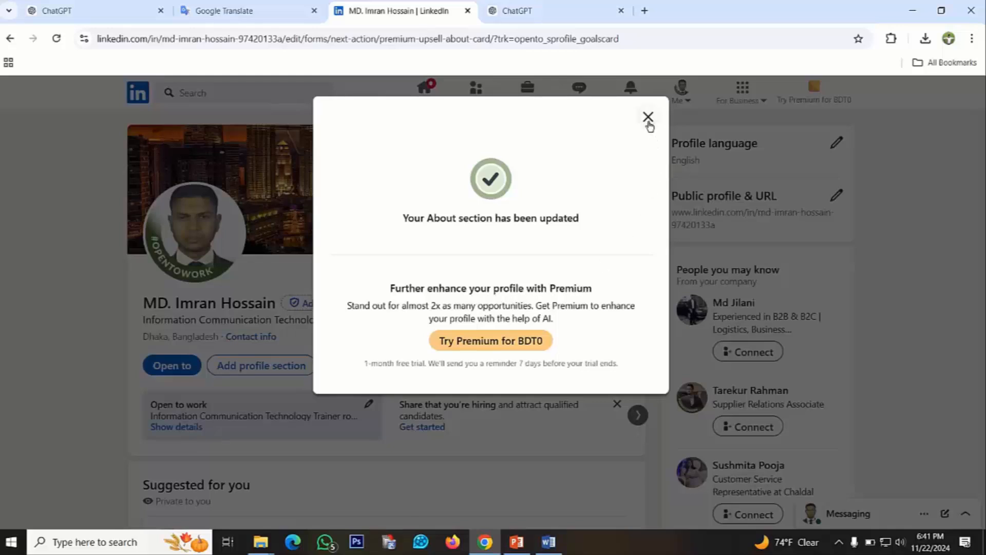
click(648, 118)
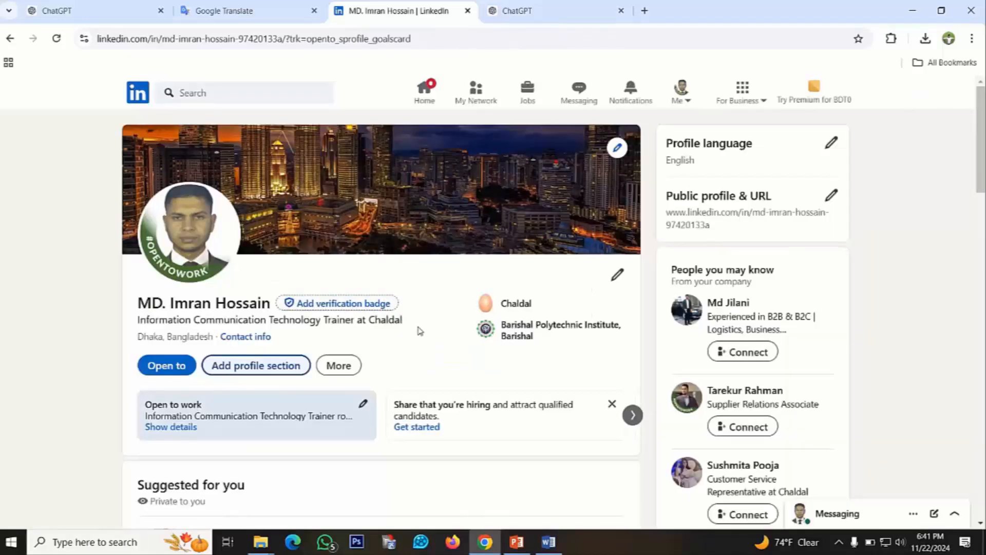
Review the updated profile page, including the introduction, suggestions and profile completeness level
scroll(420, 330, down, 3)
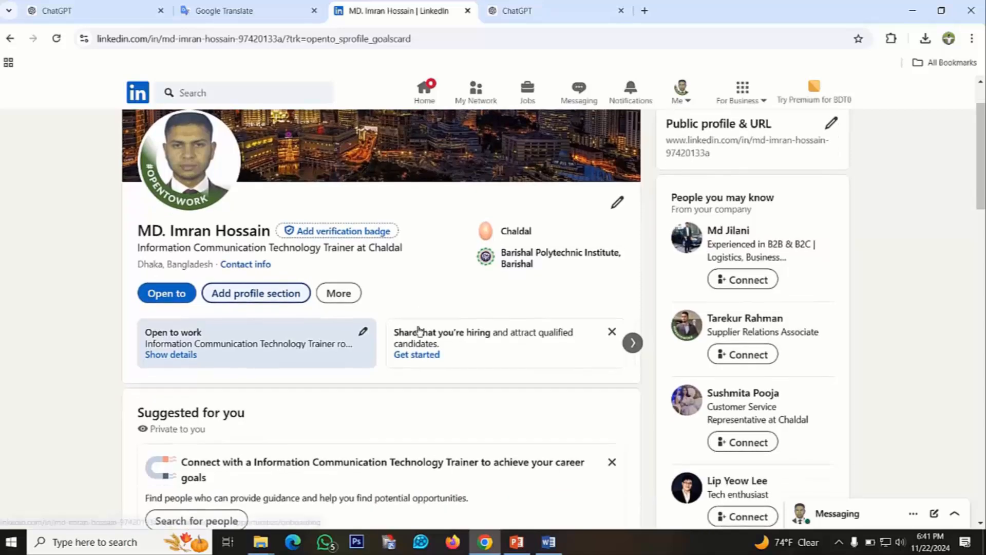
scroll(420, 330, up, 3)
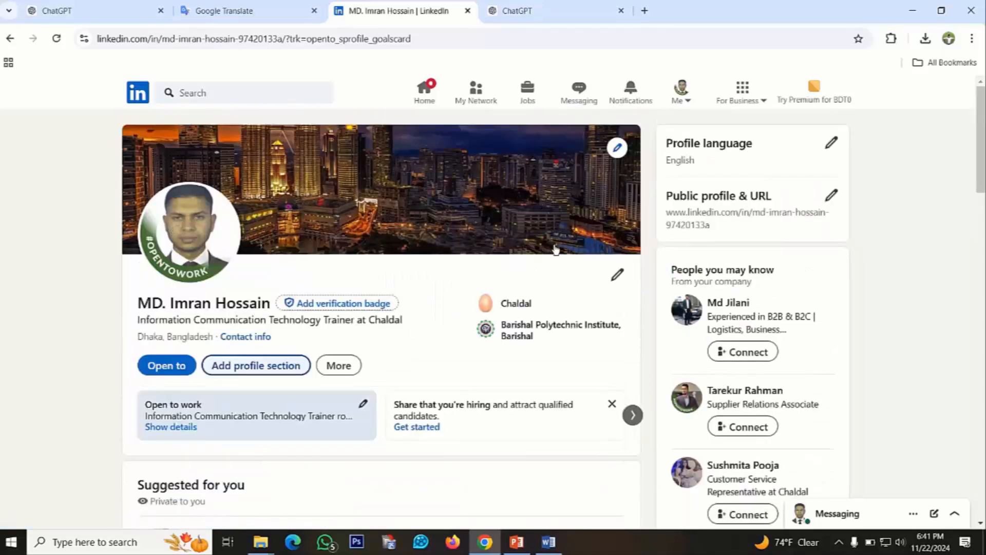
scroll(575, 334, down, 3)
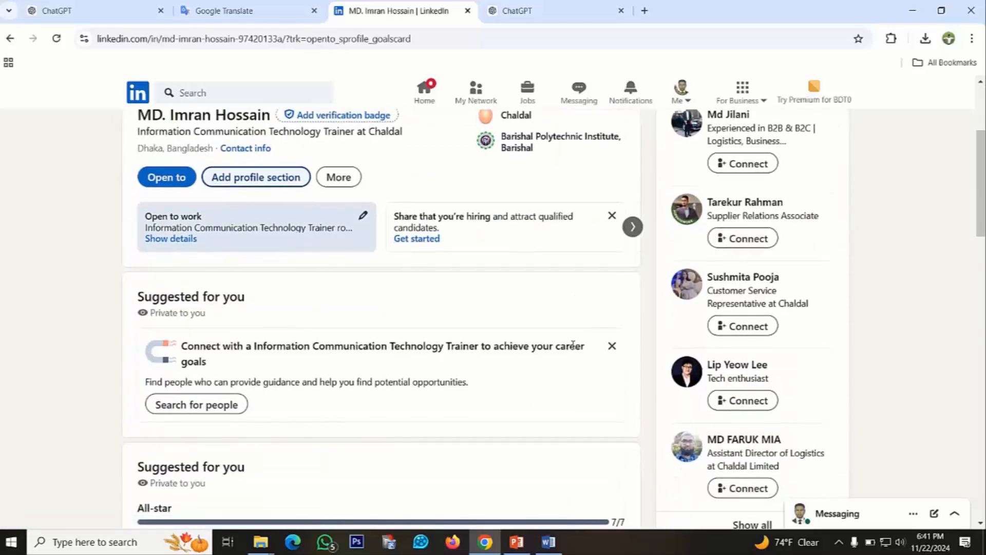
scroll(574, 345, down, 3)
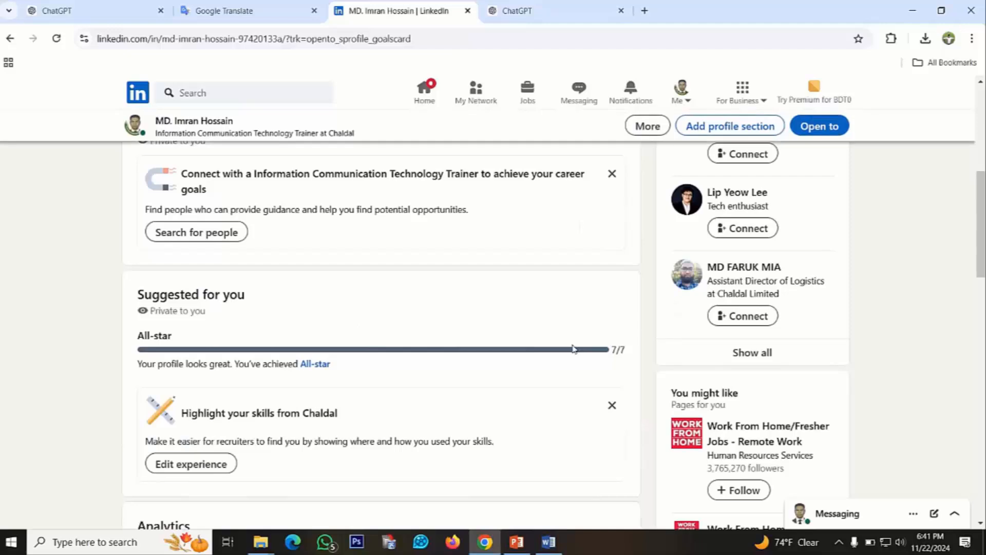
scroll(574, 345, up, 2)
scroll(573, 348, up, 2)
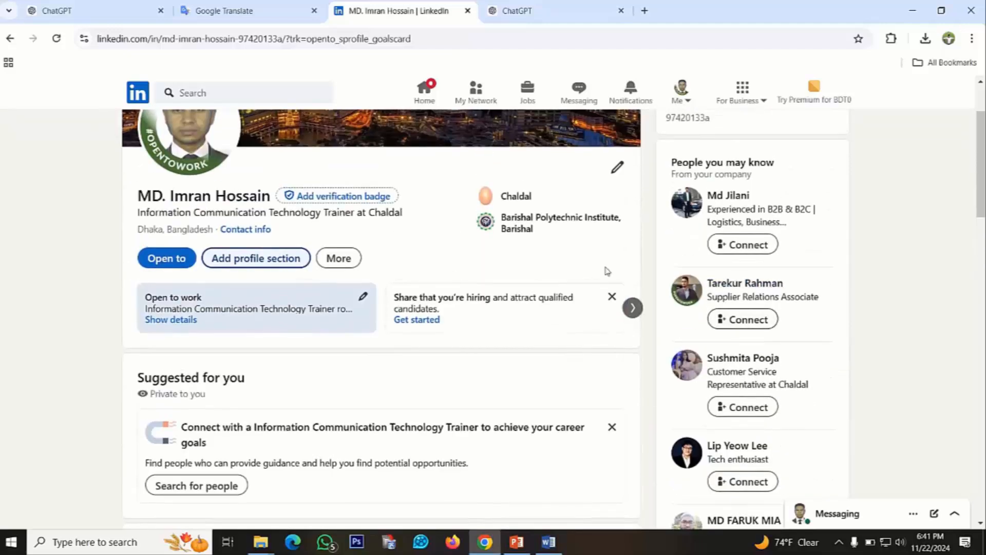
scroll(445, 276, up, 1)
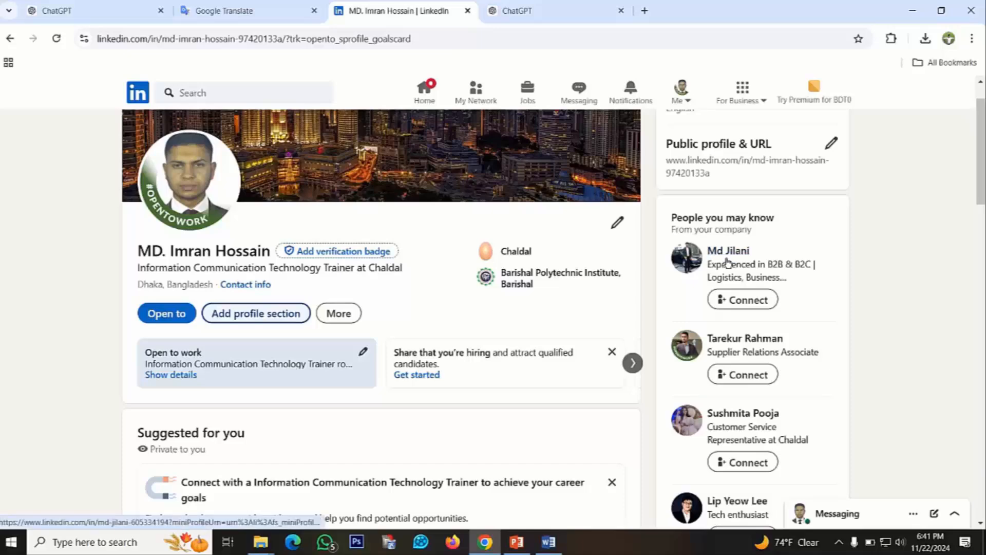
View the profile of the suggested Customer Service Representative at Chaldal and return to the own profile
scroll(773, 305, down, 1)
scroll(773, 306, down, 1)
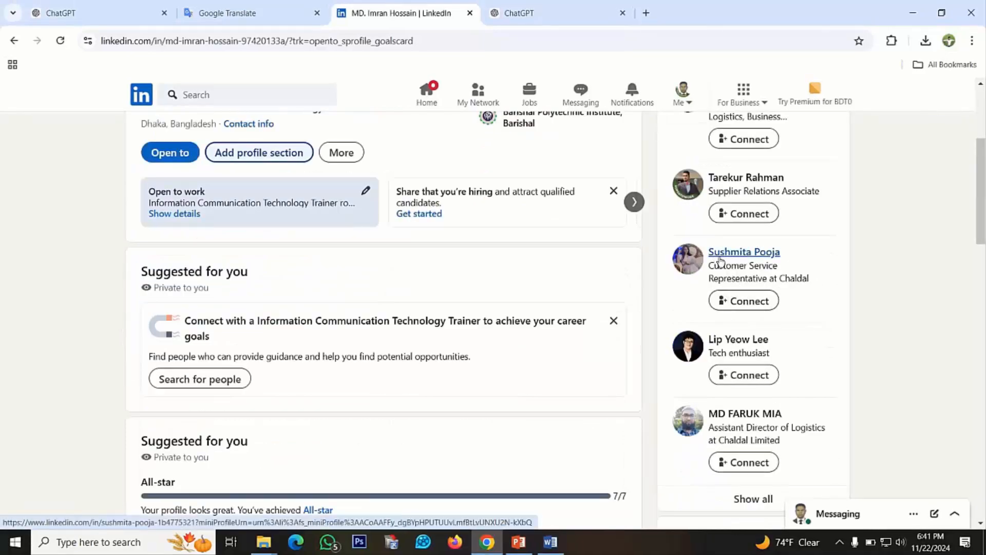
click(774, 284)
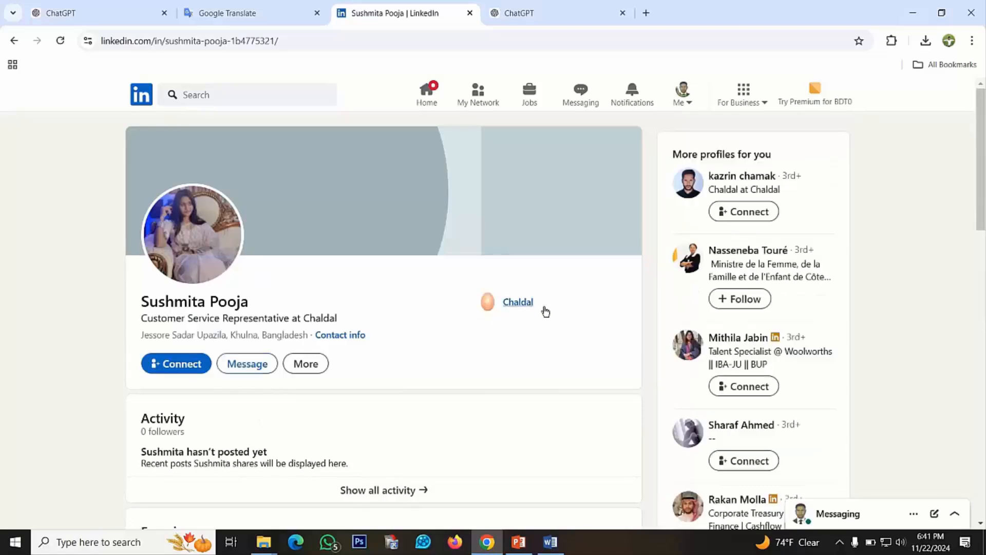
click(15, 42)
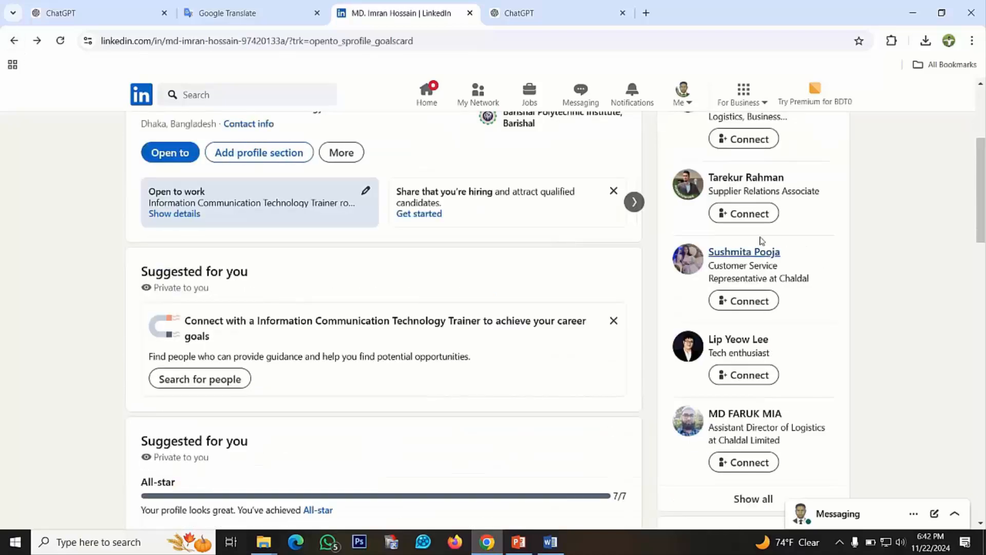
Send a connection request to the suggested Assistant Director of Logistics at Chaldal Limited and return to the start of the profile
scroll(733, 305, down, 1)
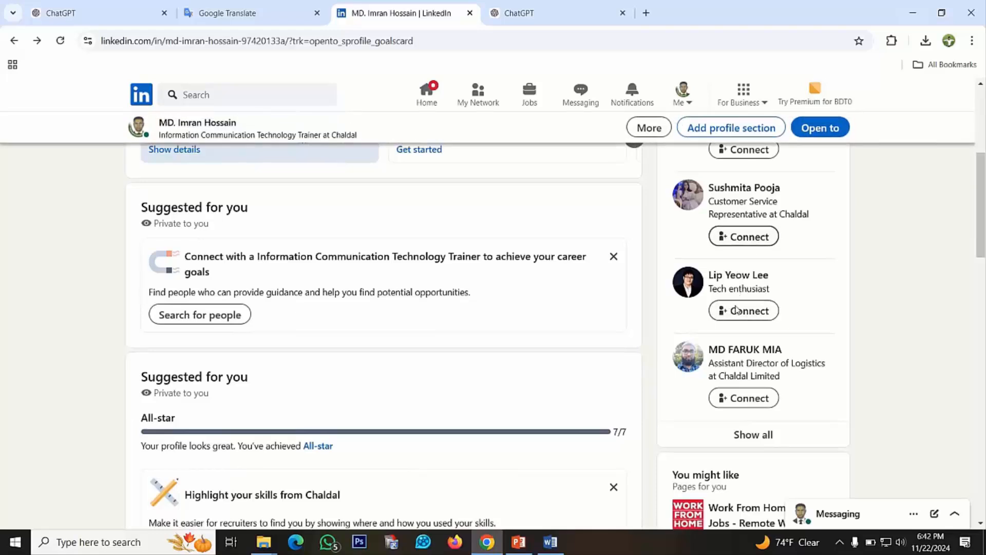
scroll(720, 362, down, 1)
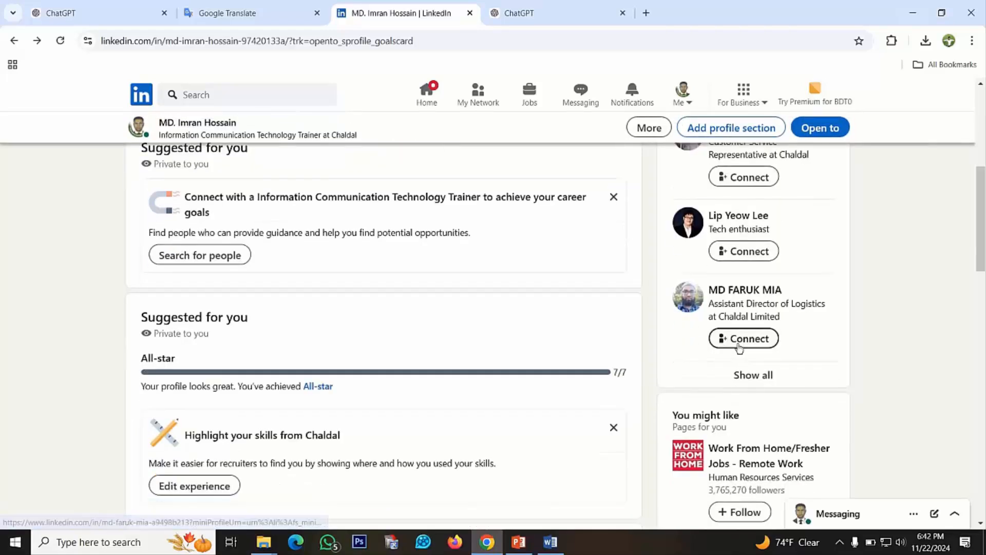
click(739, 347)
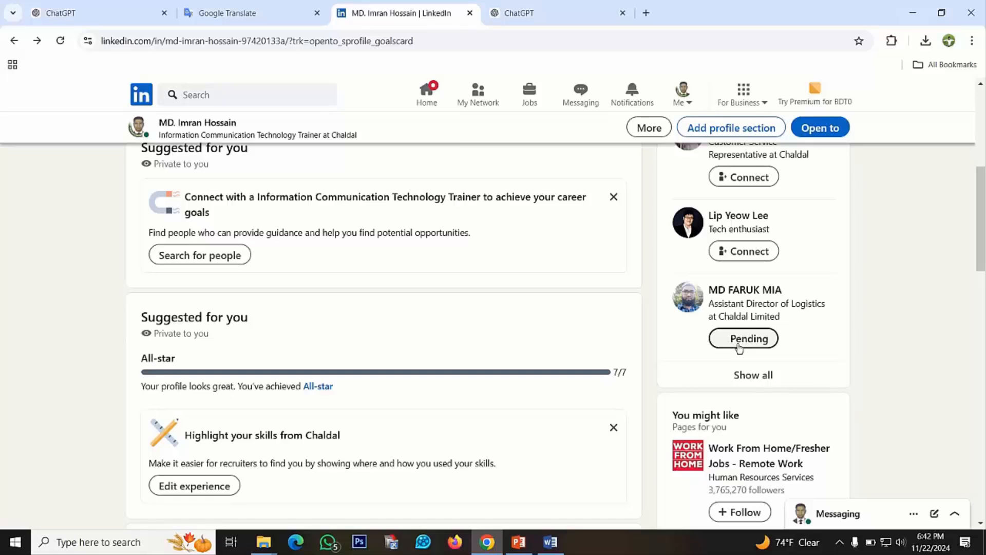
scroll(550, 271, up, 6)
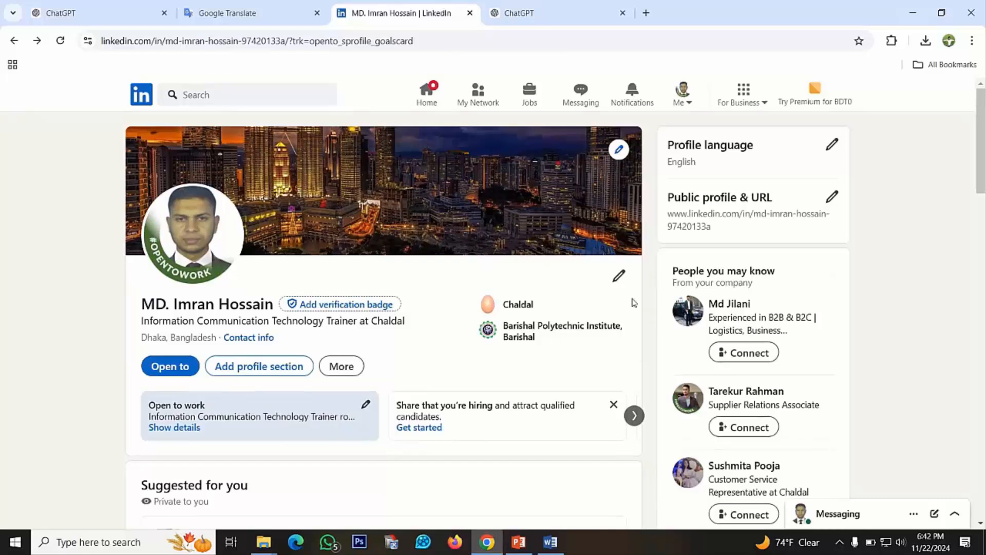
mouse_move(699, 4)
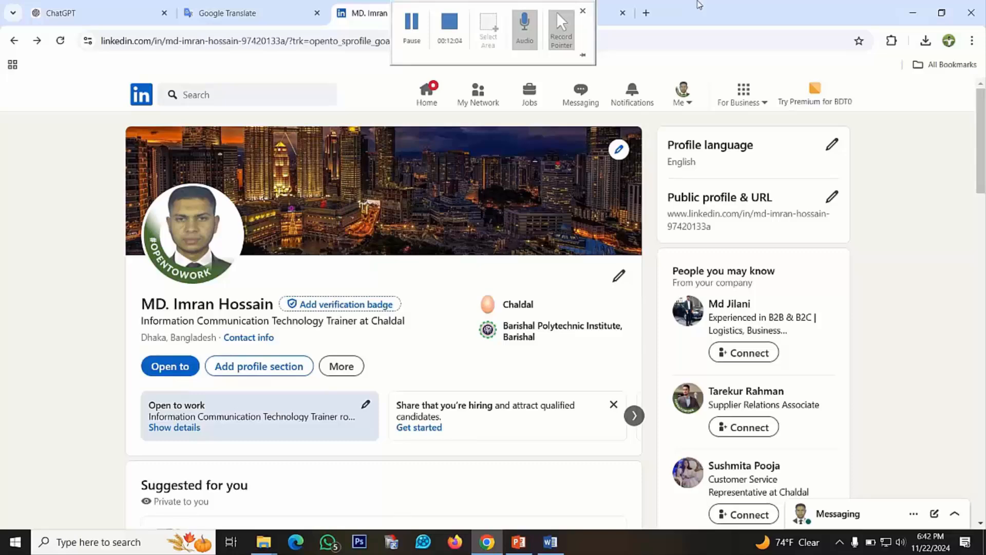